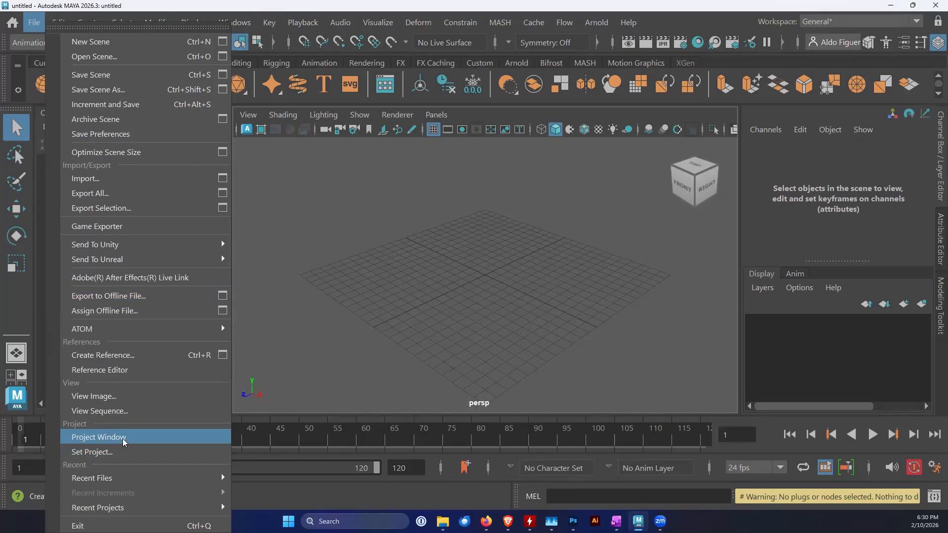
Start a new project in the Project Window and name it Assignment1
click(122, 437)
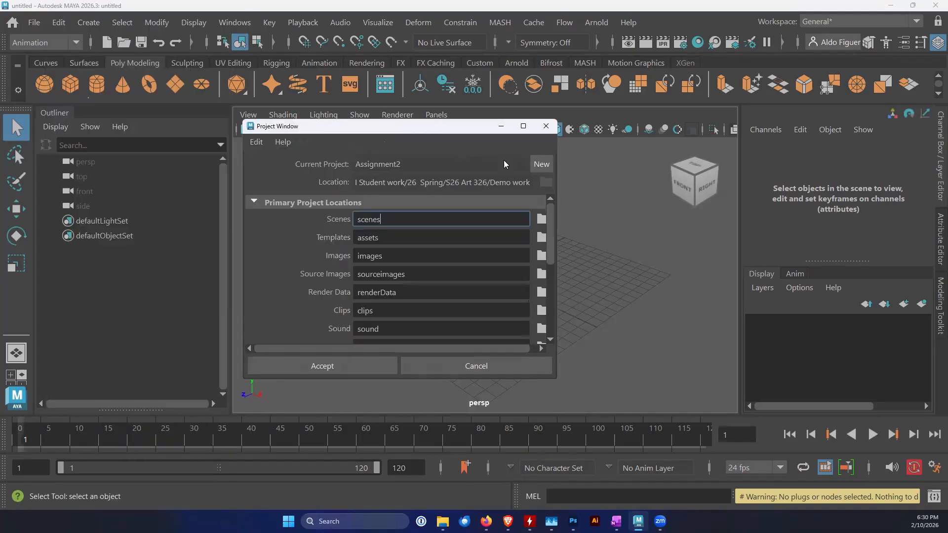
click(543, 163)
double_click(414, 166)
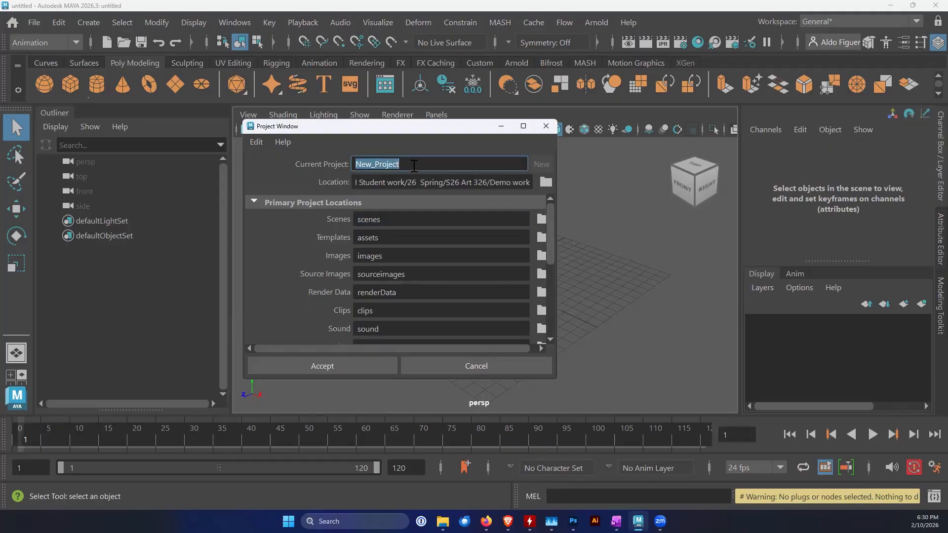
text(Assignment1)
Set the project location to the Demo work folder inside S26 Art 326 and create the project with the default subfolders
click(545, 182)
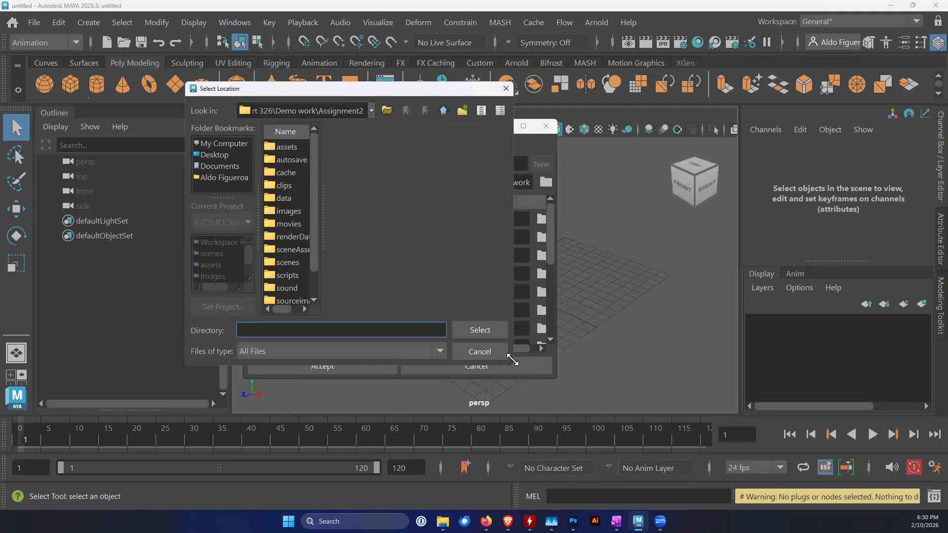
drag(513, 360, 793, 428)
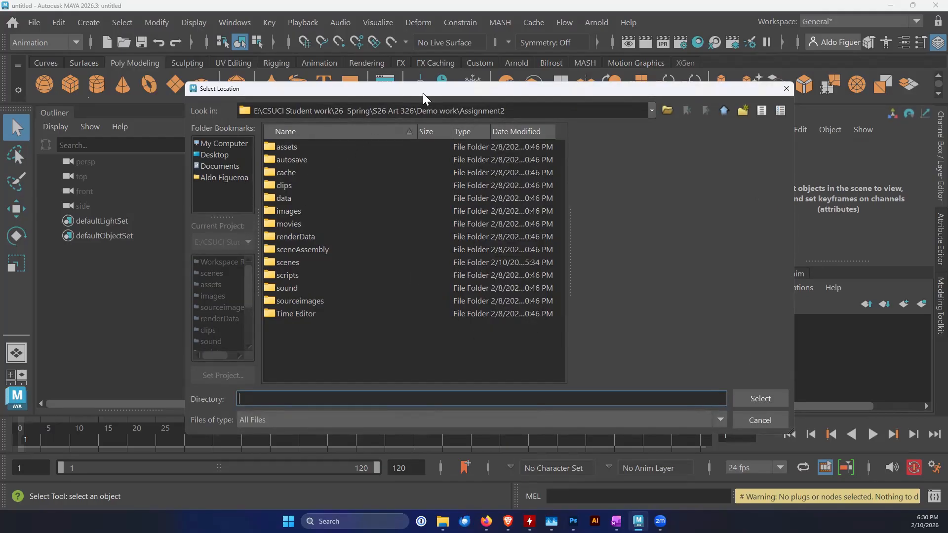
click(724, 110)
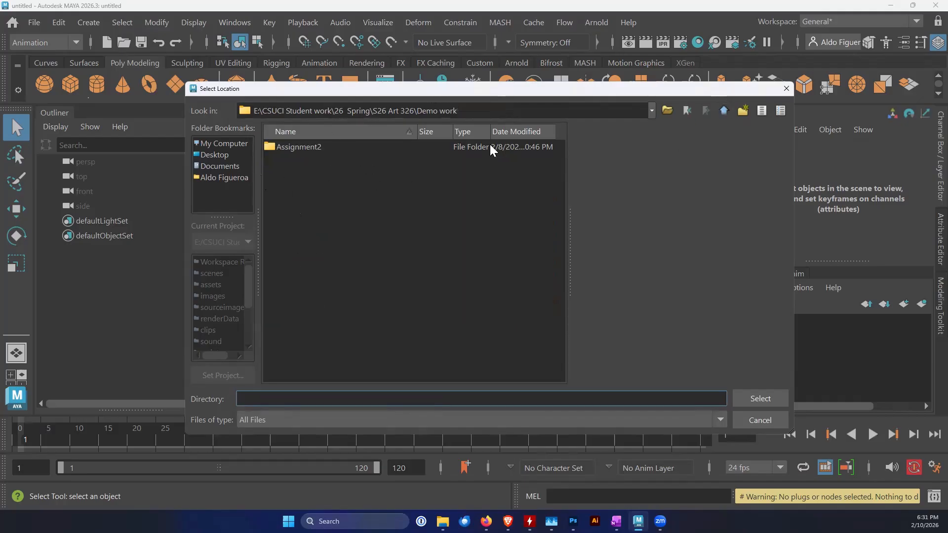
click(724, 111)
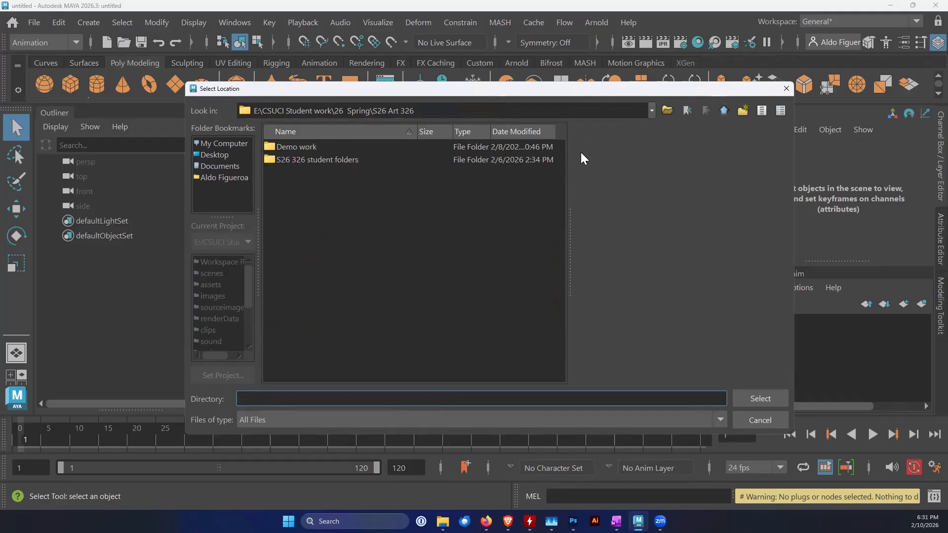
click(297, 150)
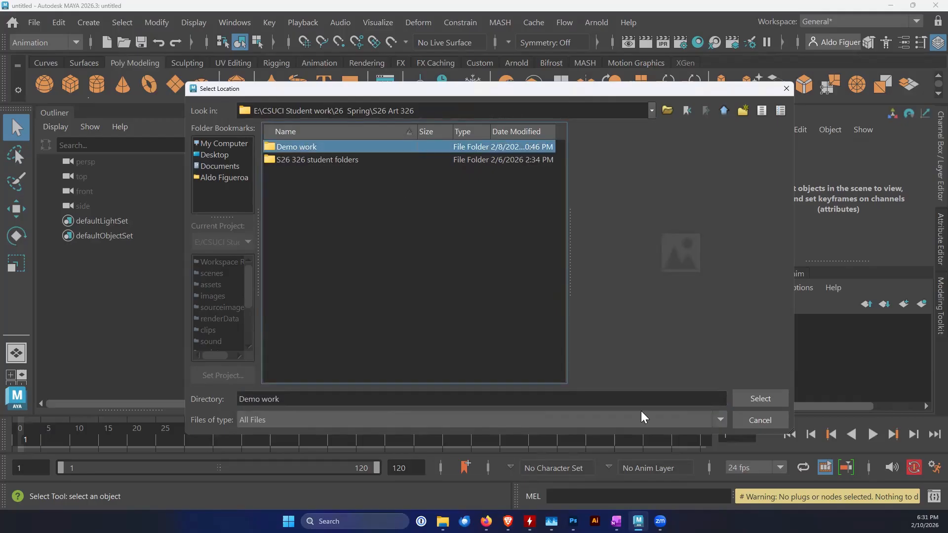
click(748, 396)
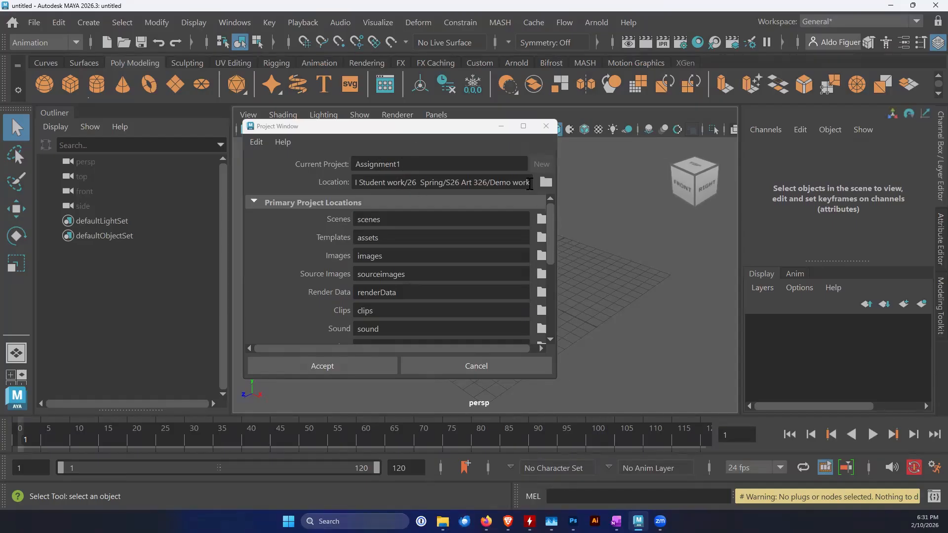
scroll(377, 224, down, 3)
scroll(377, 224, down, 6)
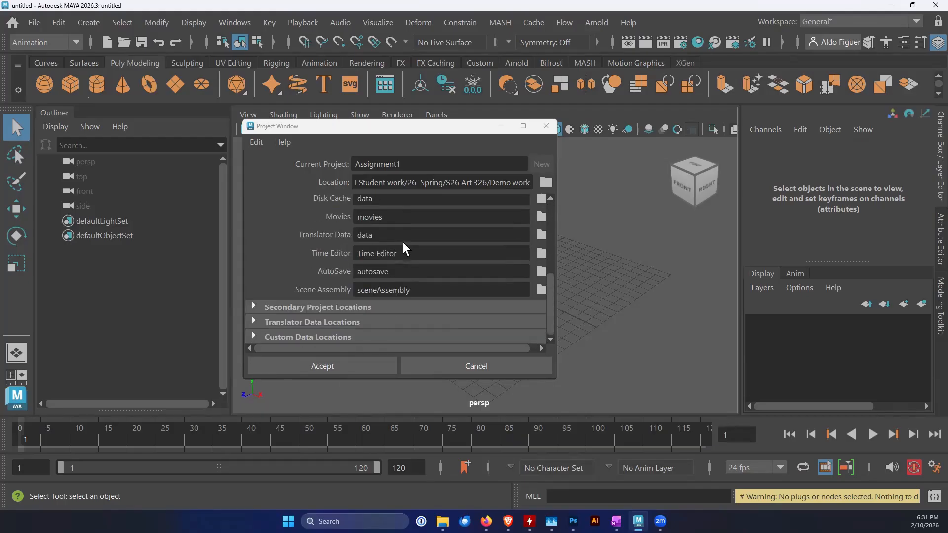
click(362, 366)
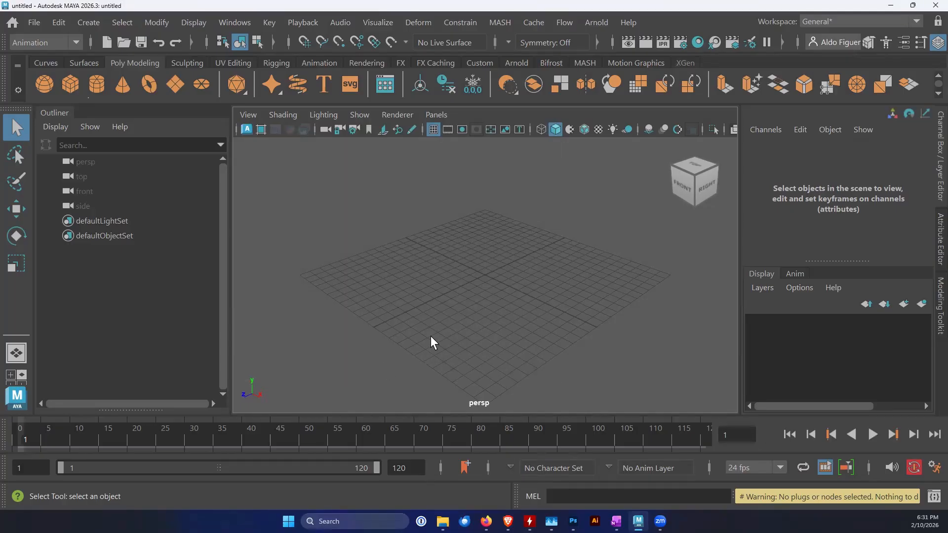
Begin saving the scene, naming the file with the author's last name, first name and Assignment1, joined by underscores
click(39, 24)
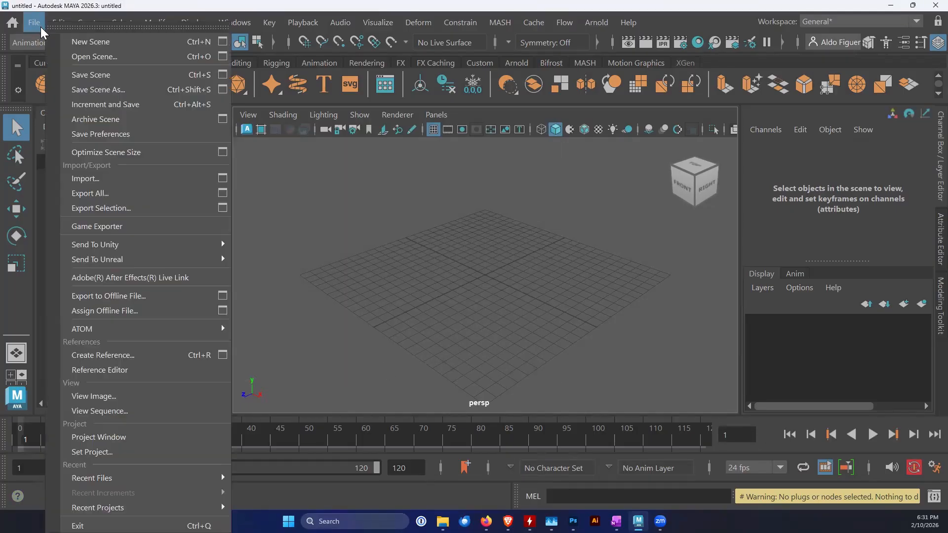
click(154, 74)
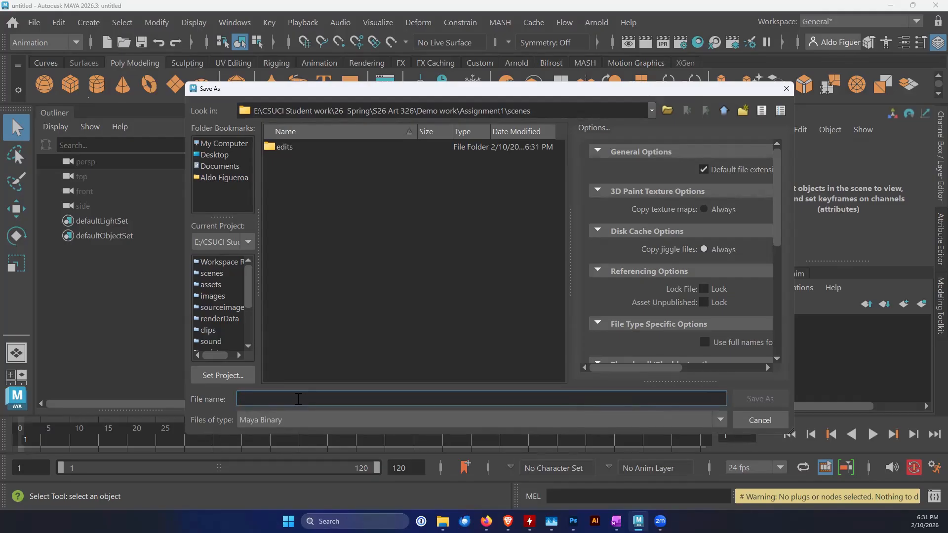
text(Figu)
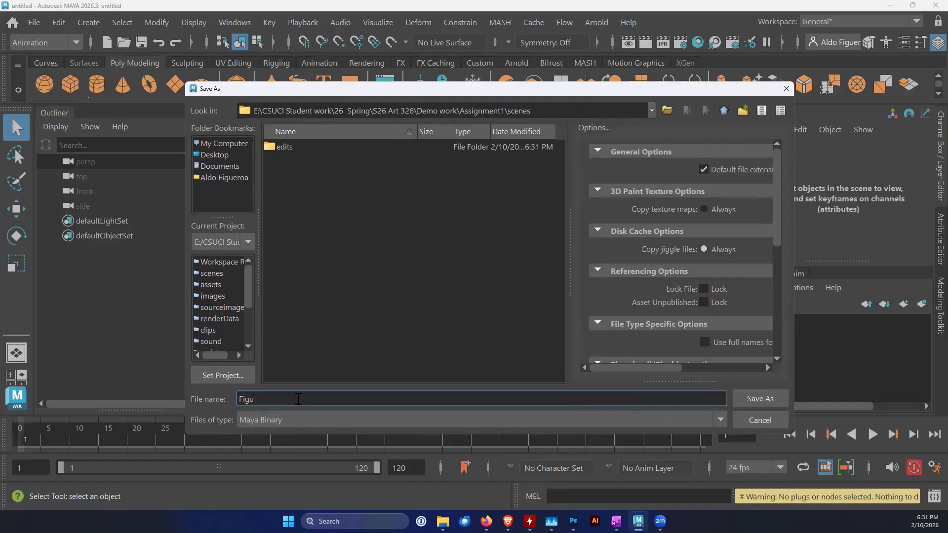
text(eroa_Aldo_Assignment1)
Choose Maya Binary as the file type and save the scene in the project's scenes folder
click(335, 420)
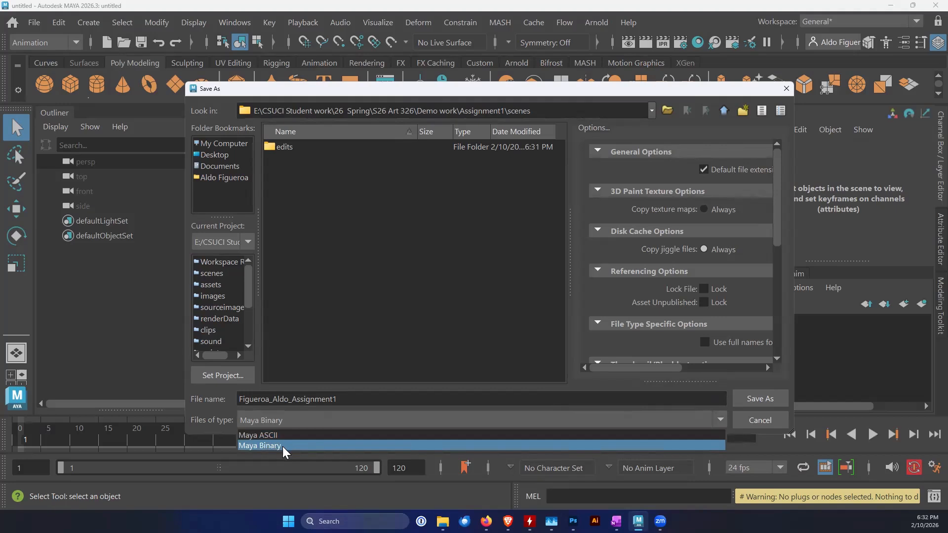
click(285, 446)
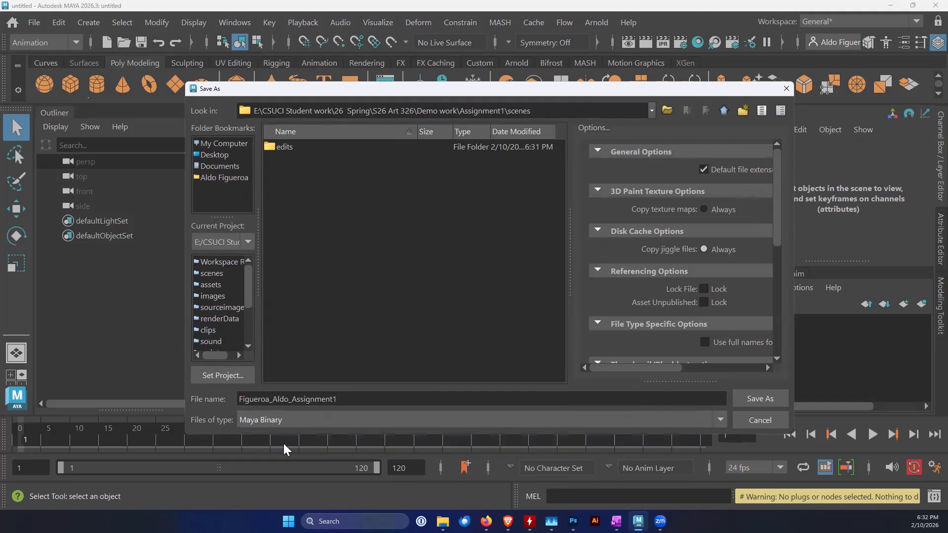
click(758, 399)
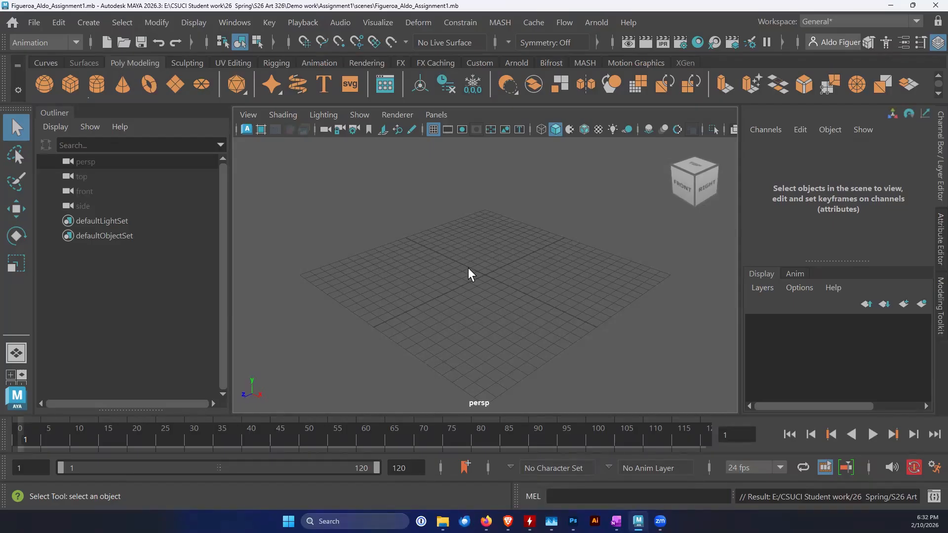
Detach the Polygon Primitives list as a floating window and place it over the Outliner
click(95, 23)
mouse_move(94, 77)
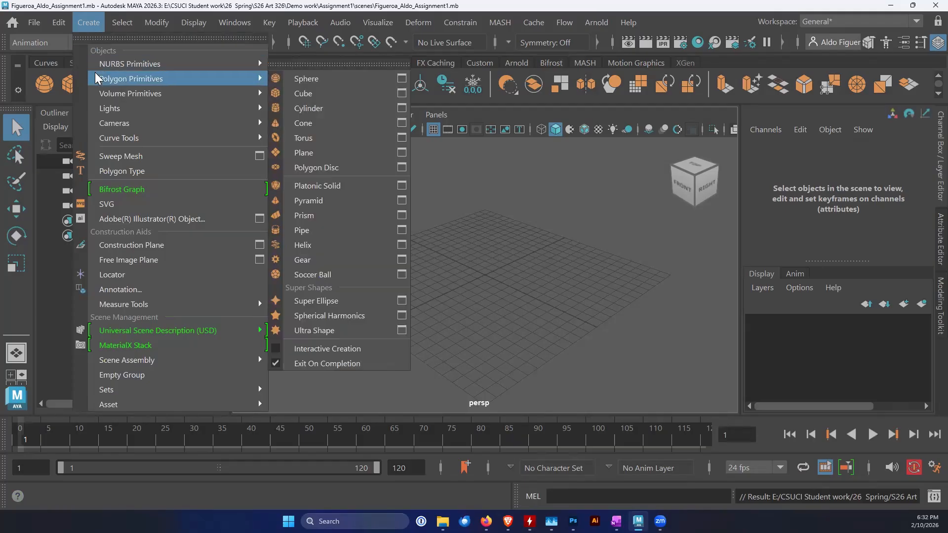
click(310, 64)
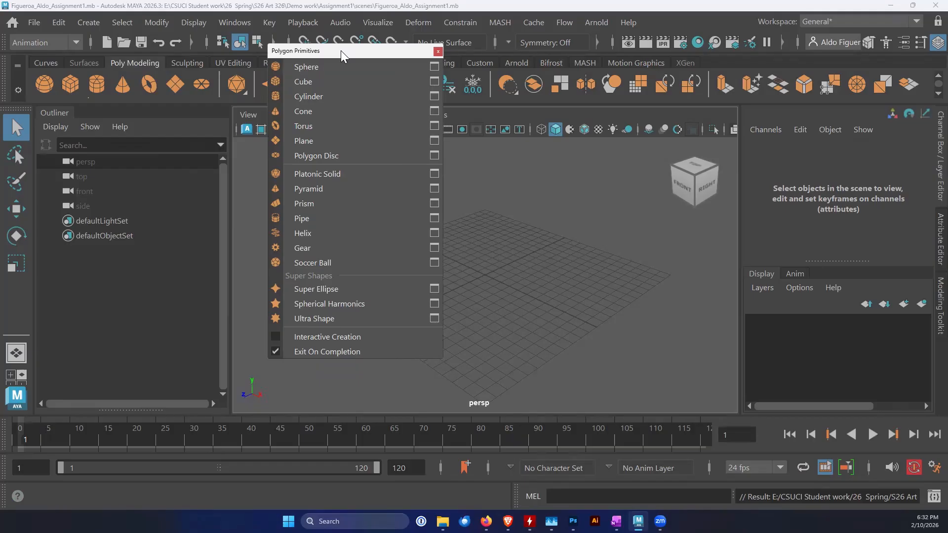
drag(340, 50, 142, 160)
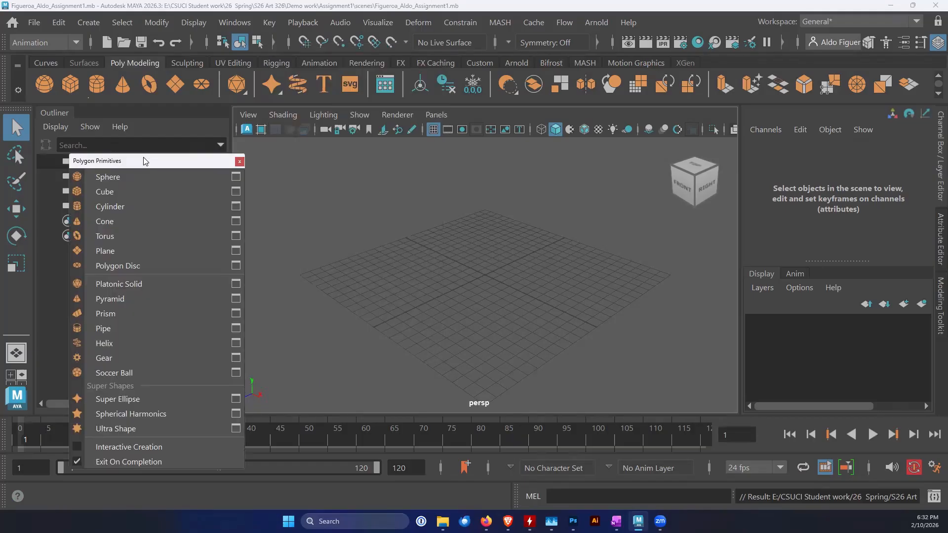
Create a polygon plane with reset options: width and height 1, with 10 width and 10 height divisions
click(236, 251)
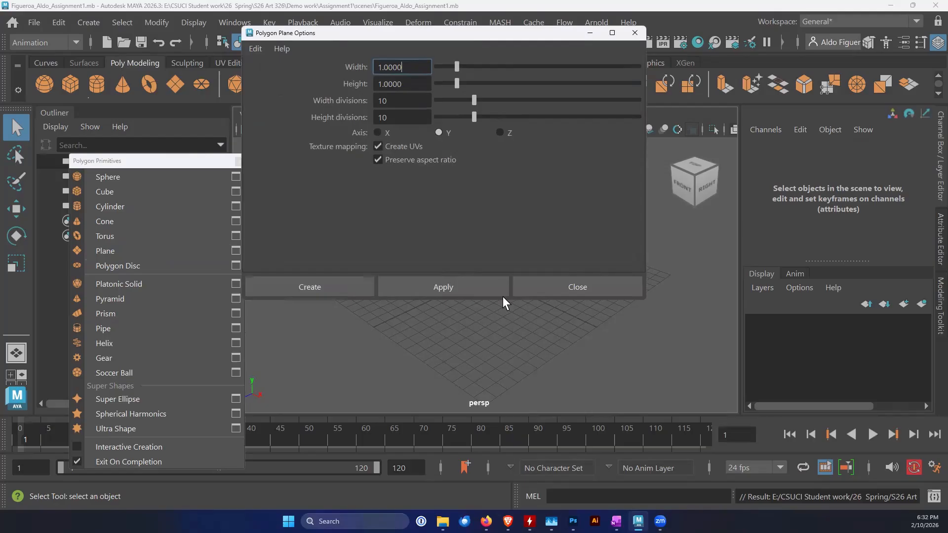
click(251, 49)
click(261, 71)
click(330, 286)
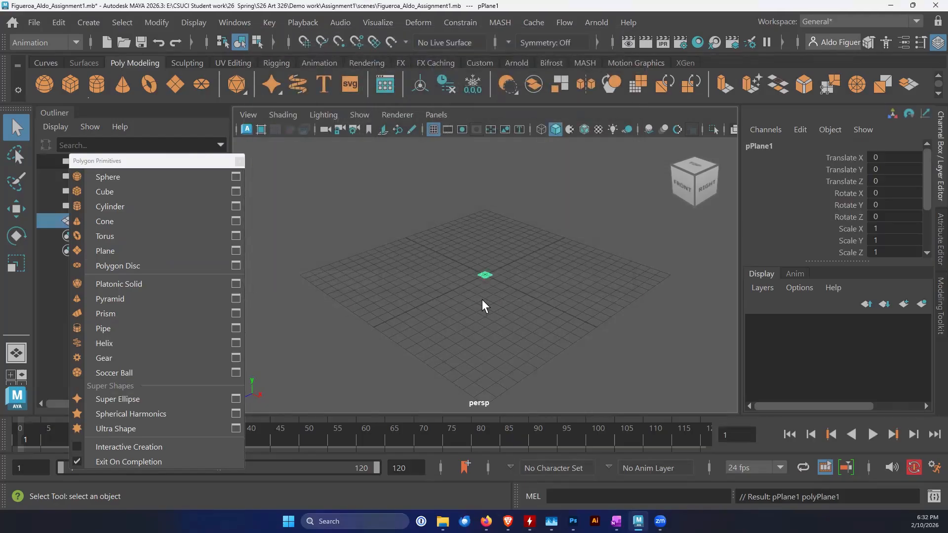
Scale the plane uniformly to about 48.5 so it extends well past the grid
key(e)
key(r)
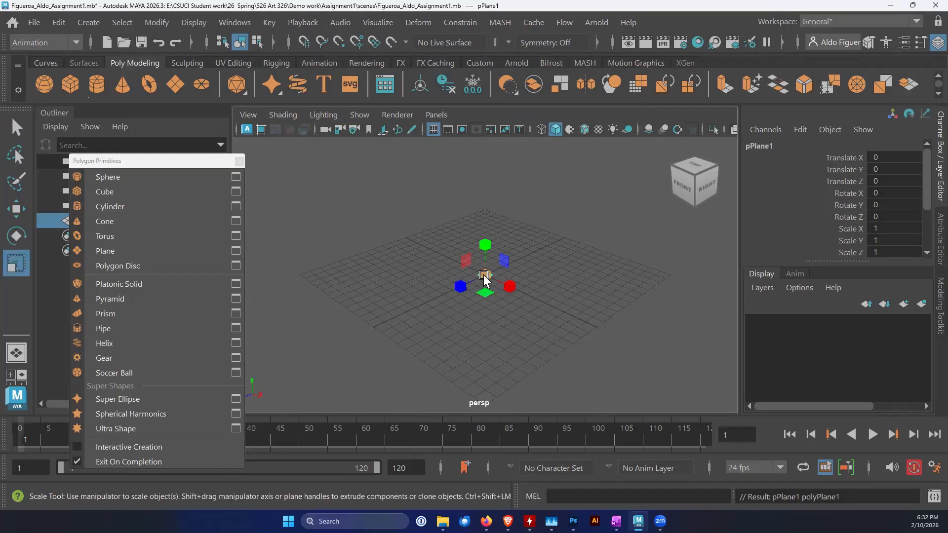
drag(485, 278, 859, 325)
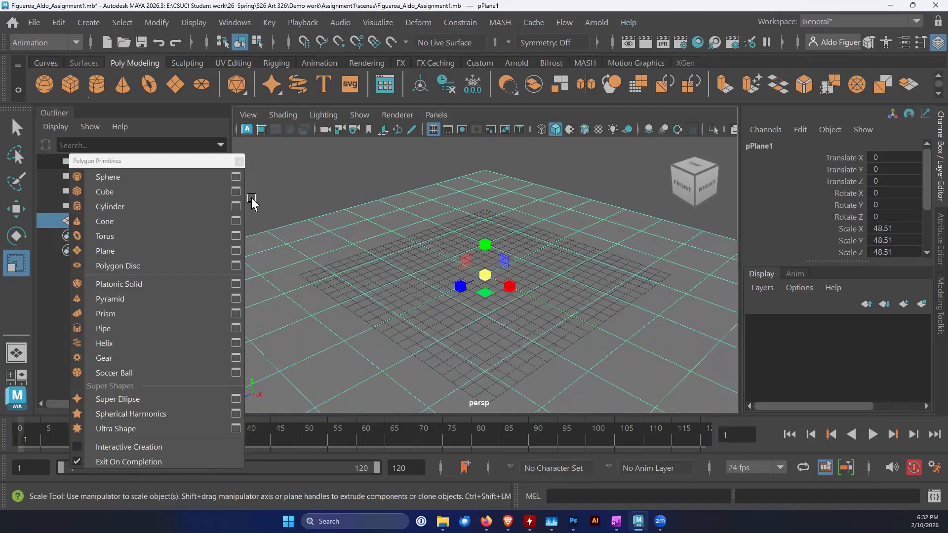
Rename the plane in the Outliner as The_Floor, moving the floating primitives window out of the way
drag(146, 161, 247, 160)
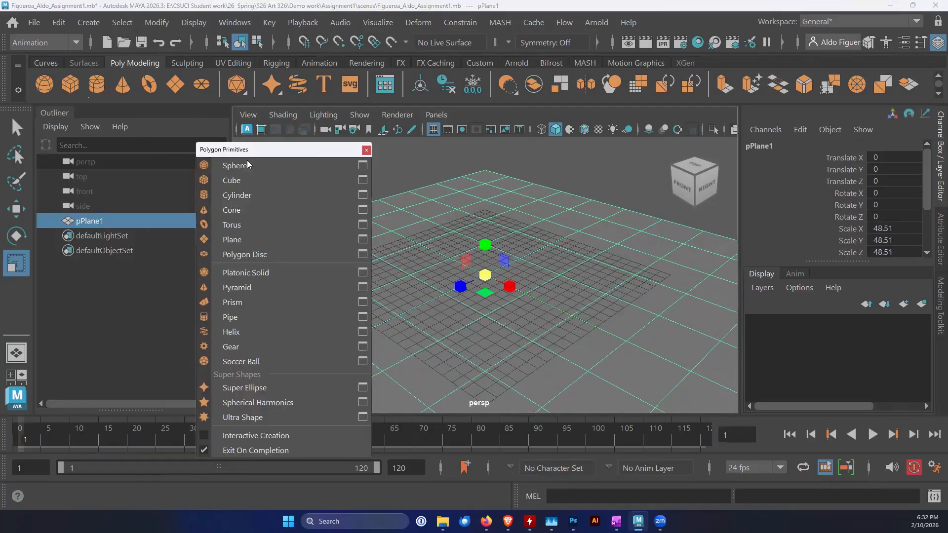
double_click(92, 221)
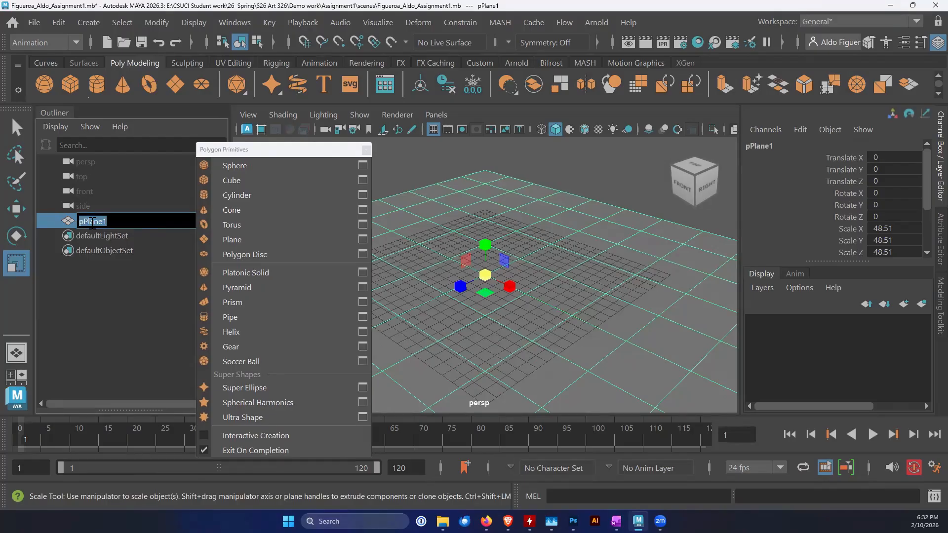
text(The Floor)
key(Return)
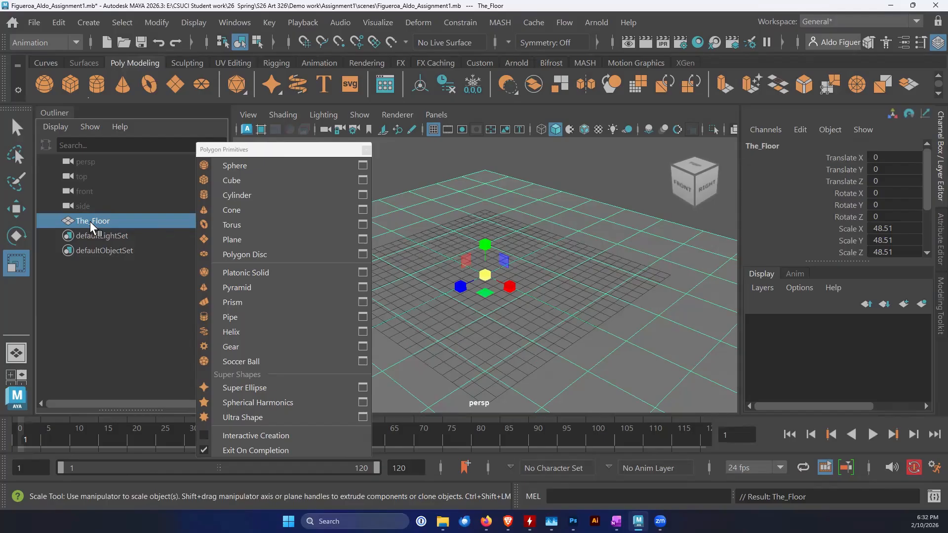
Create a polygon sphere with reset options: radius 1, with 20 axis and 20 height divisions
click(310, 150)
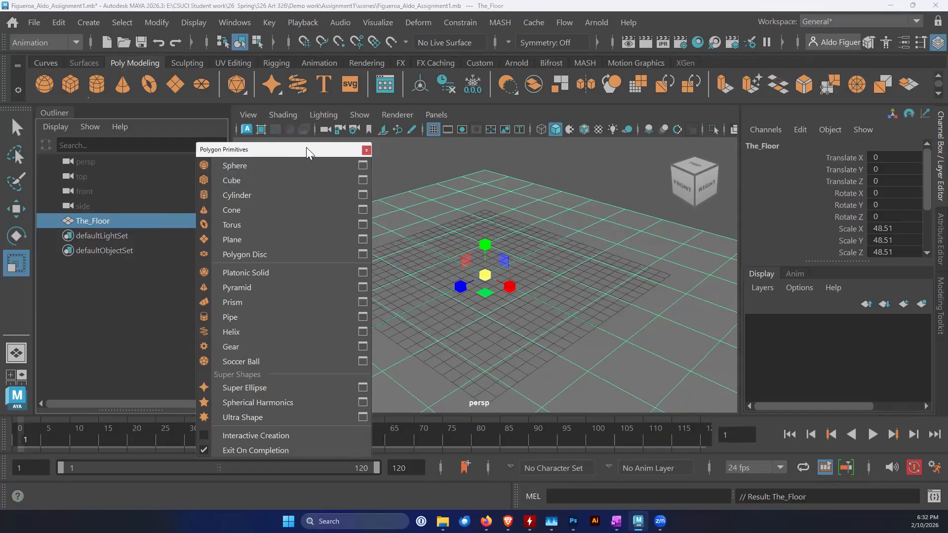
drag(307, 148, 191, 143)
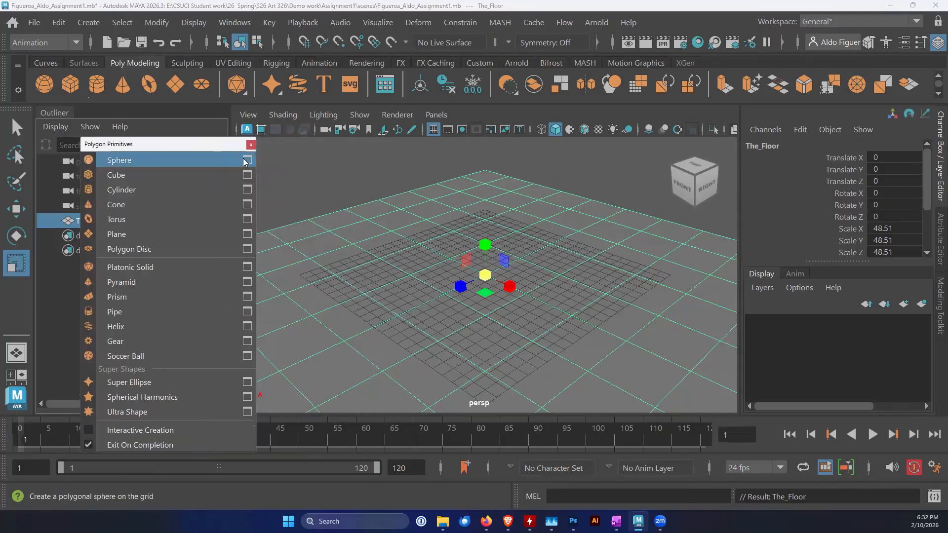
click(247, 160)
click(255, 48)
click(269, 81)
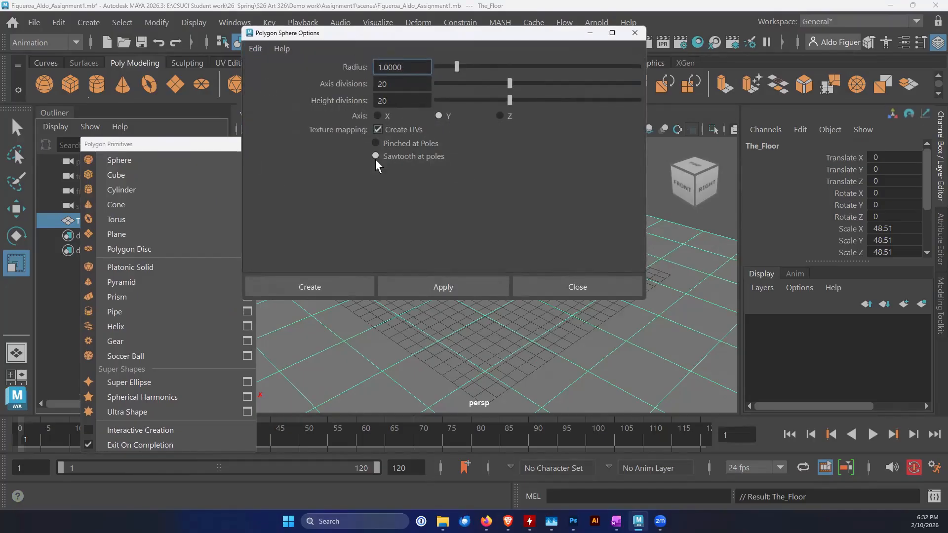
click(329, 296)
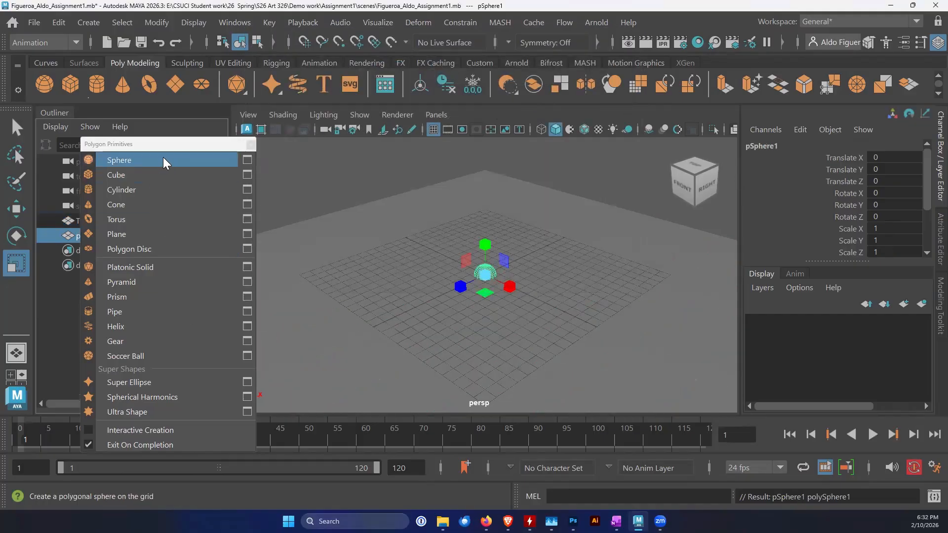
Rename the sphere in the Outliner as The_Ball, moving the floating primitives window off the object list
drag(169, 144, 276, 163)
double_click(100, 236)
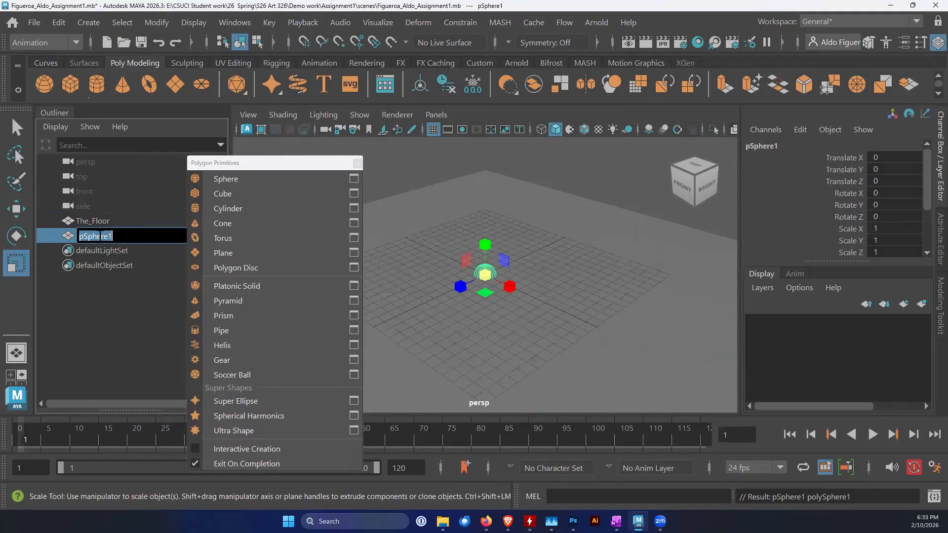
text(The_Ball)
key(Return)
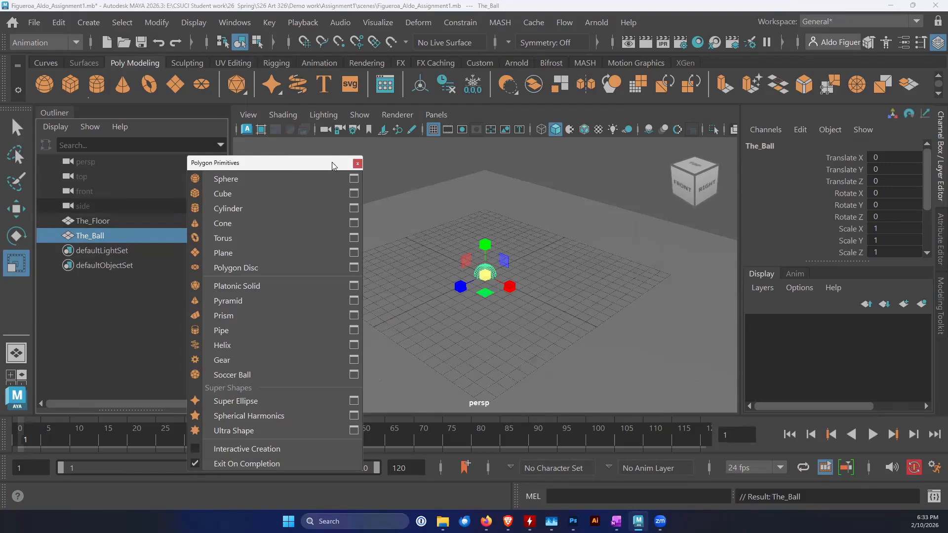
Close the floating Polygon Primitives window
drag(335, 167, 324, 166)
click(347, 164)
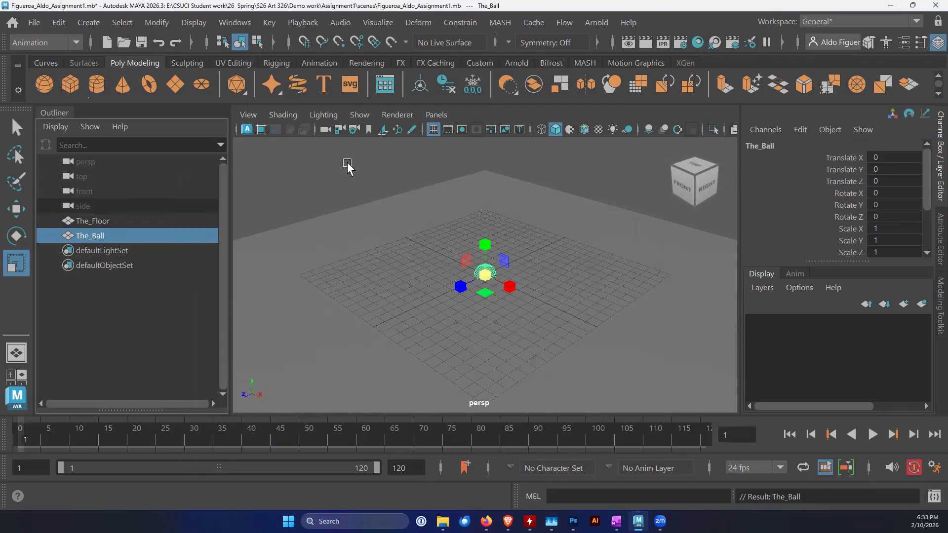
click(348, 163)
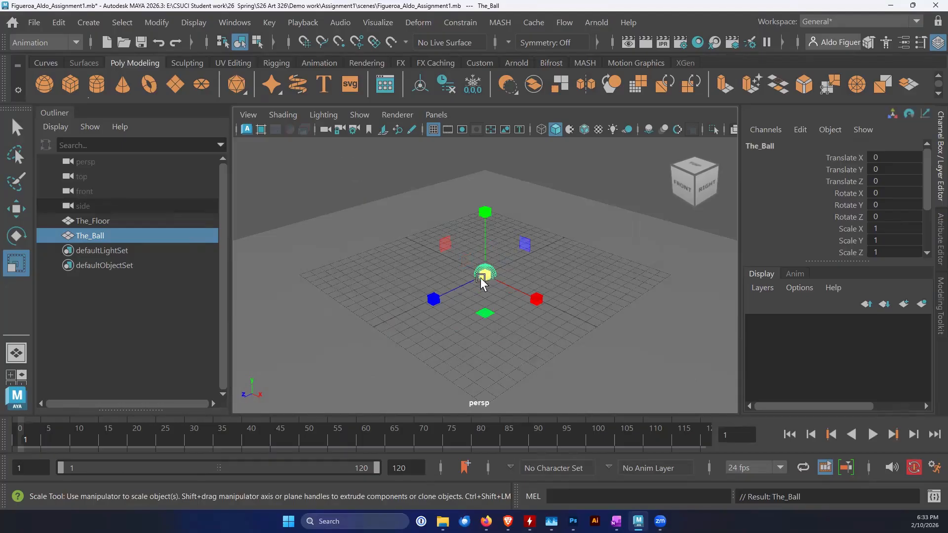
Enlarge the scale manipulator's display on The_Ball, and shrink it until its handles sit close around the ball
key(minus)
key(equal)
key(equal)
key(equal)
key(equal)
key(minus)
key(minus)
Resize the scale manipulator display until its handles extend well beyond The_Ball
key(minus)
key(minus)
key(minus)
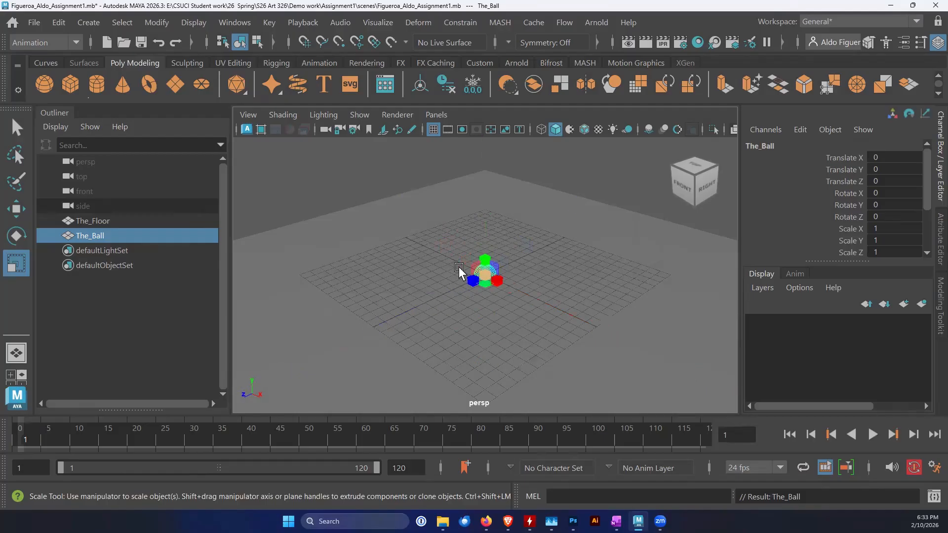
key(equal)
key(equal)
key(equal)
key(equal)
key(equal)
key(minus)
key(minus)
key(minus)
key(minus)
key(minus)
key(equal)
key(equal)
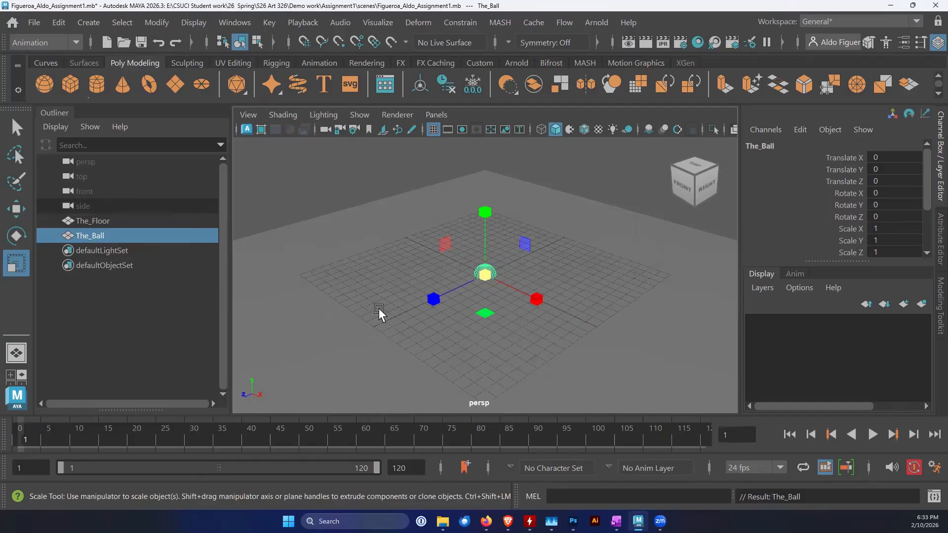
Expand The_Ball's polySphere1 construction inputs to check the sphere's radius
click(86, 220)
click(91, 235)
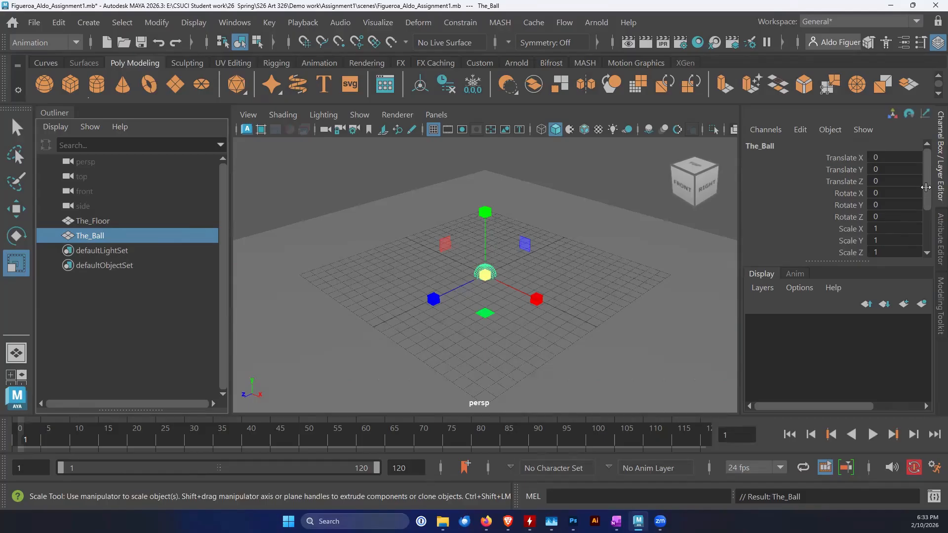
scroll(925, 206, down, 3)
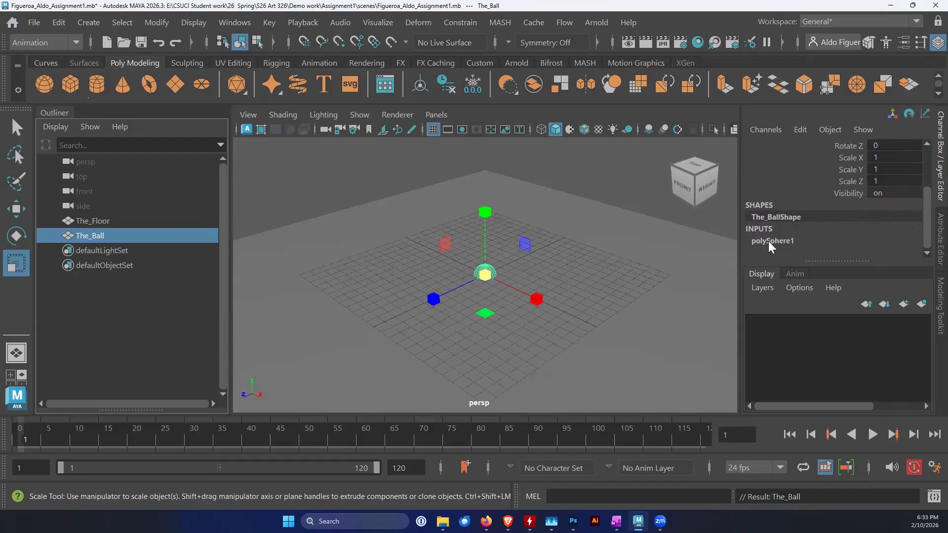
click(772, 242)
drag(926, 211, 925, 235)
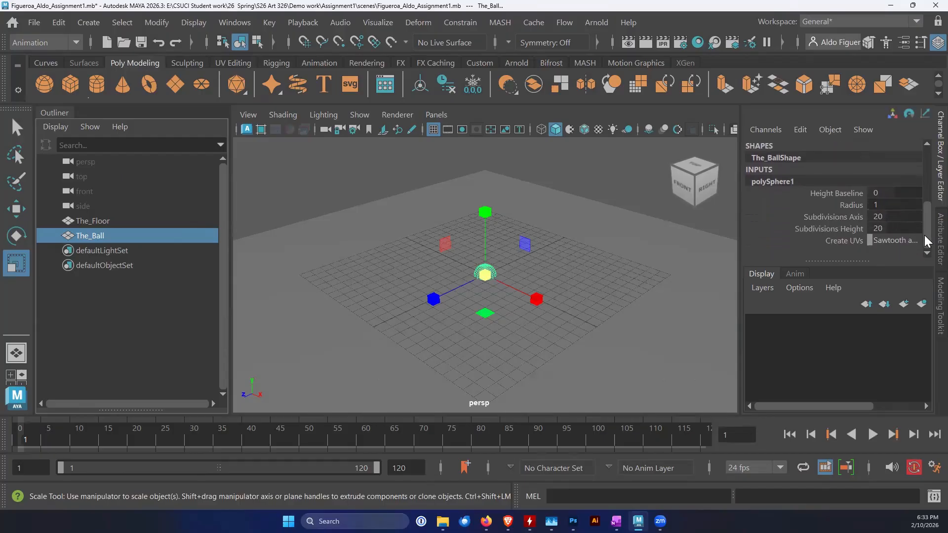
alt+drag(484, 338, 533, 329)
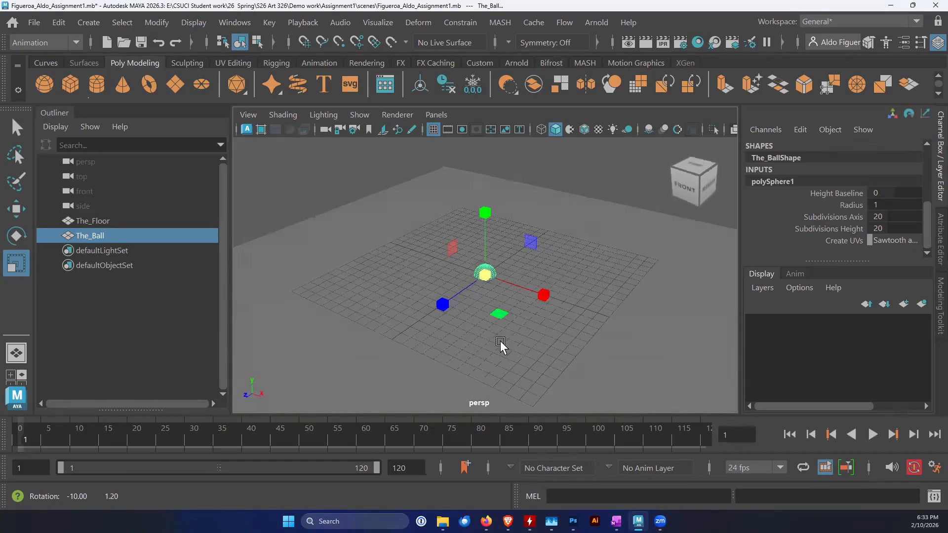
Raise The_Ball above the floor by setting its Translate Y to 1
drag(928, 223, 929, 153)
double_click(884, 169)
text(1)
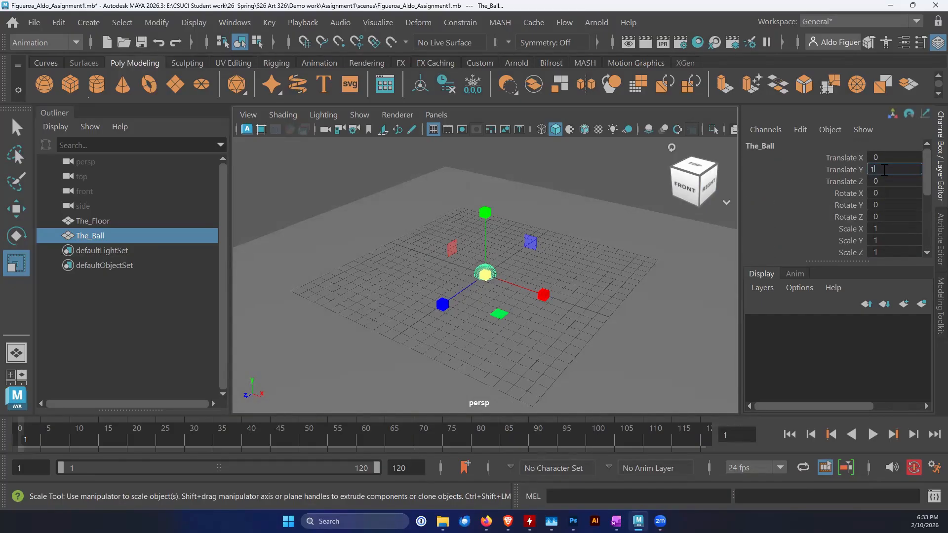
key(Return)
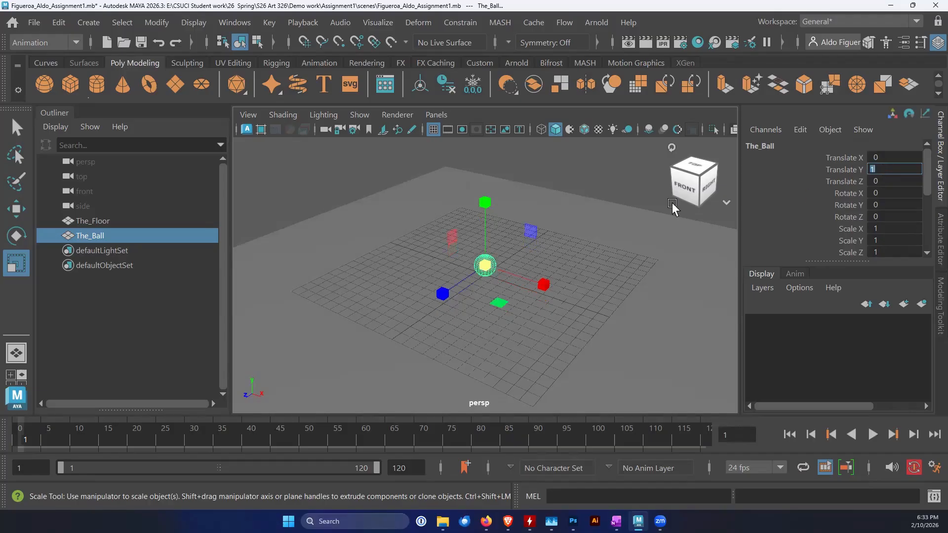
alt+drag(531, 332, 609, 312)
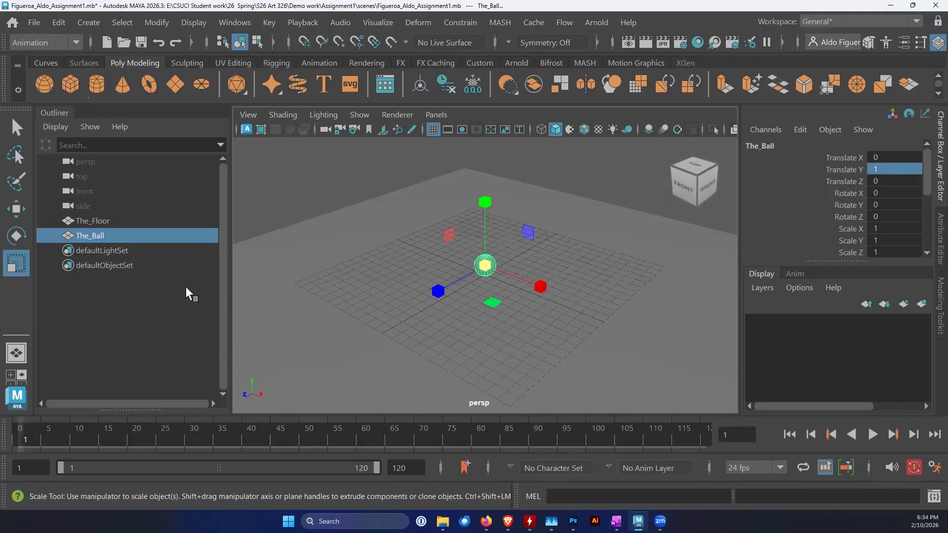
Freeze The_Ball's translate, rotate and scale transformations, with Lock normals set to Never and Preserve normals on
key(q)
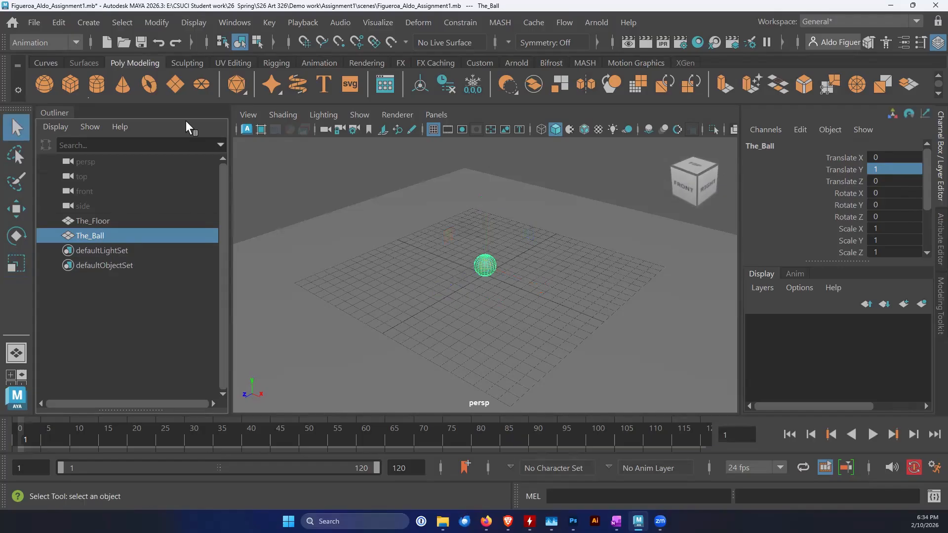
click(156, 22)
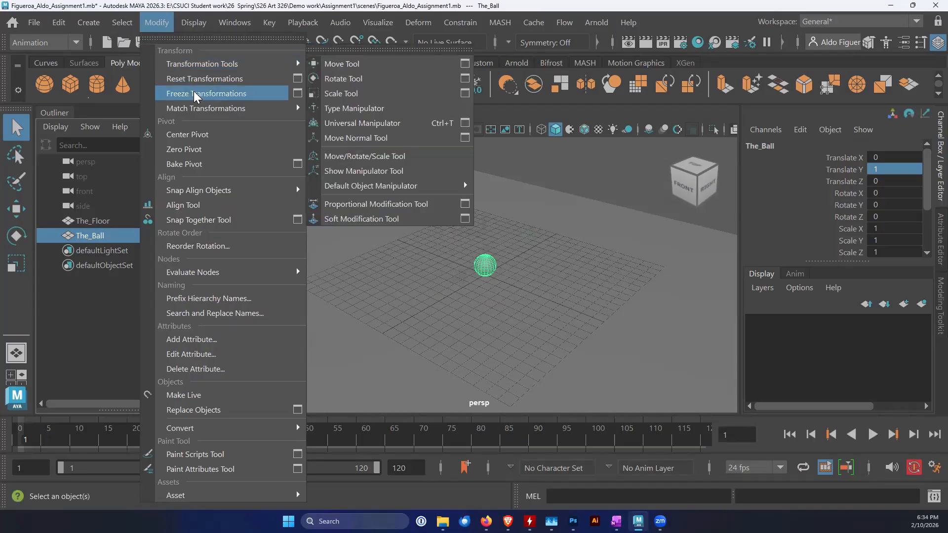
click(297, 93)
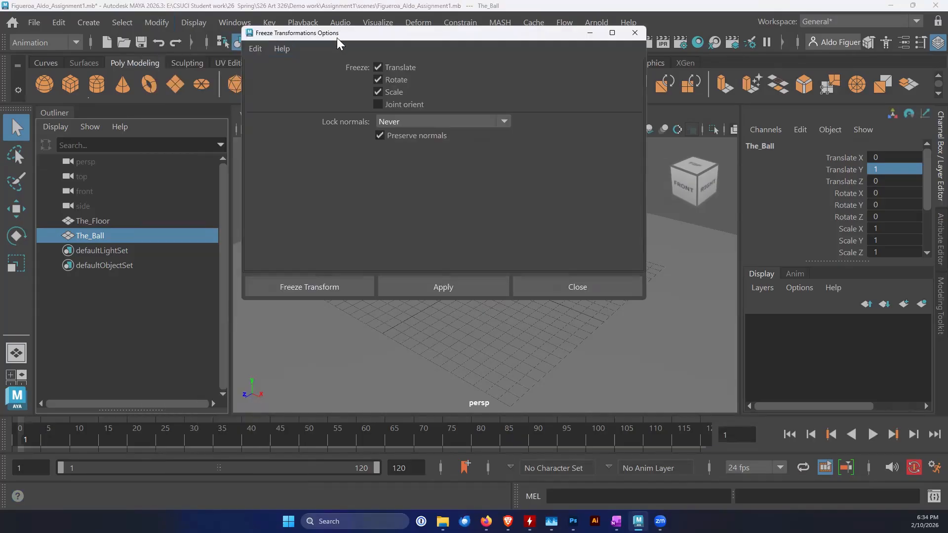
drag(339, 35, 365, 161)
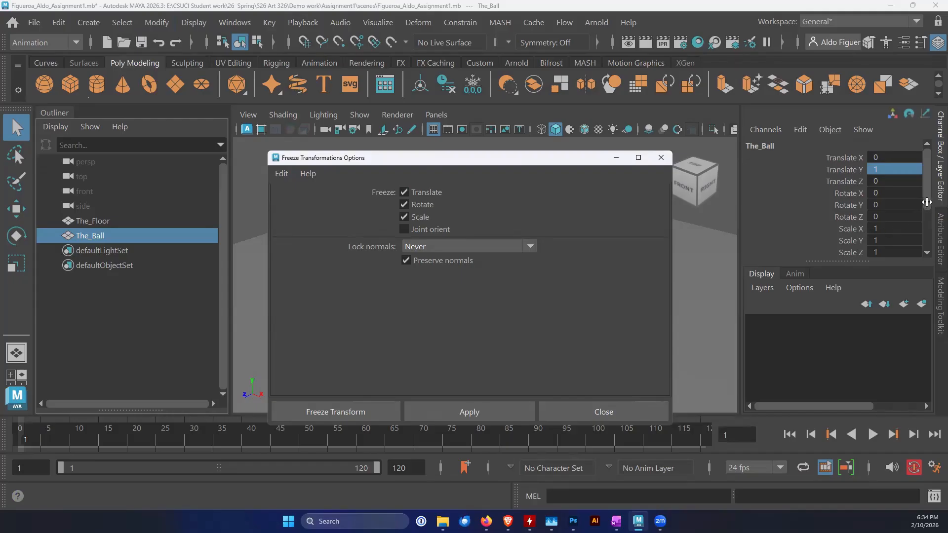
scroll(861, 207, down, 2)
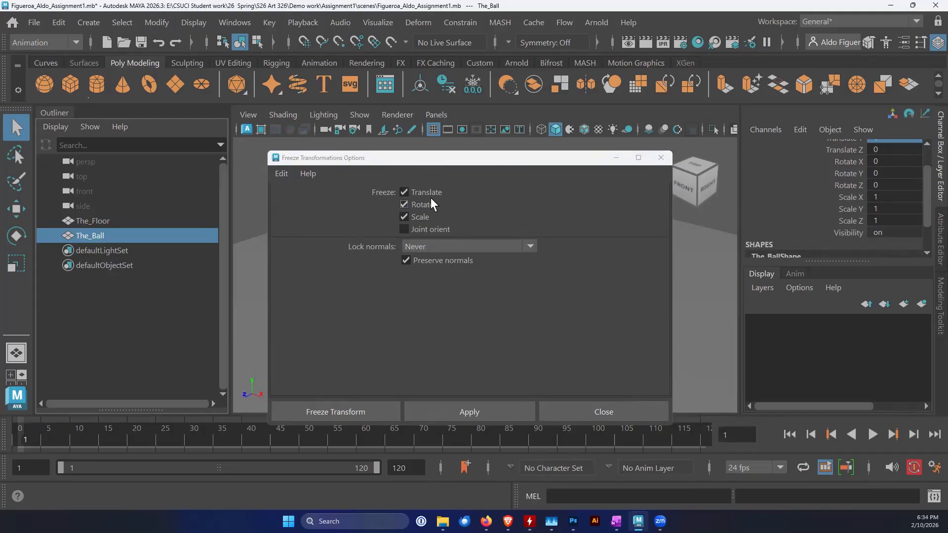
scroll(785, 197, up, 2)
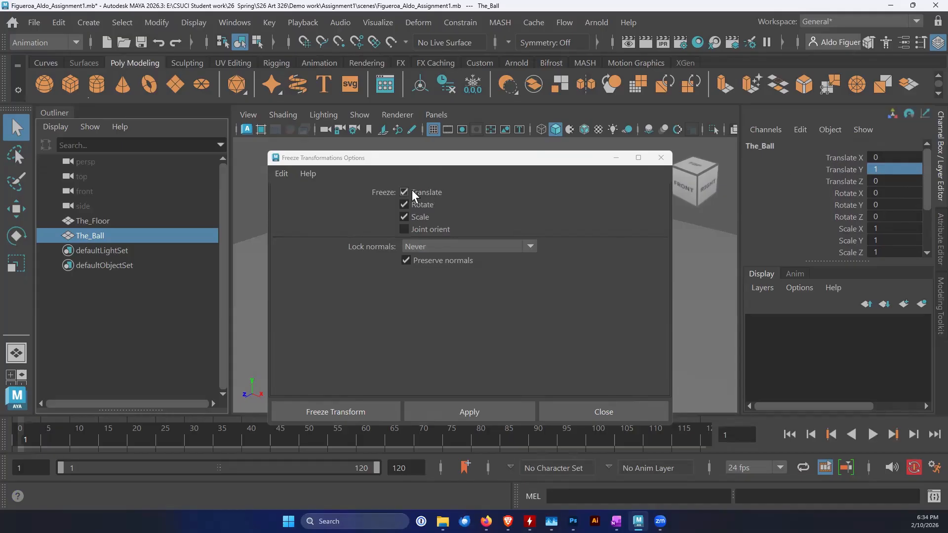
click(345, 411)
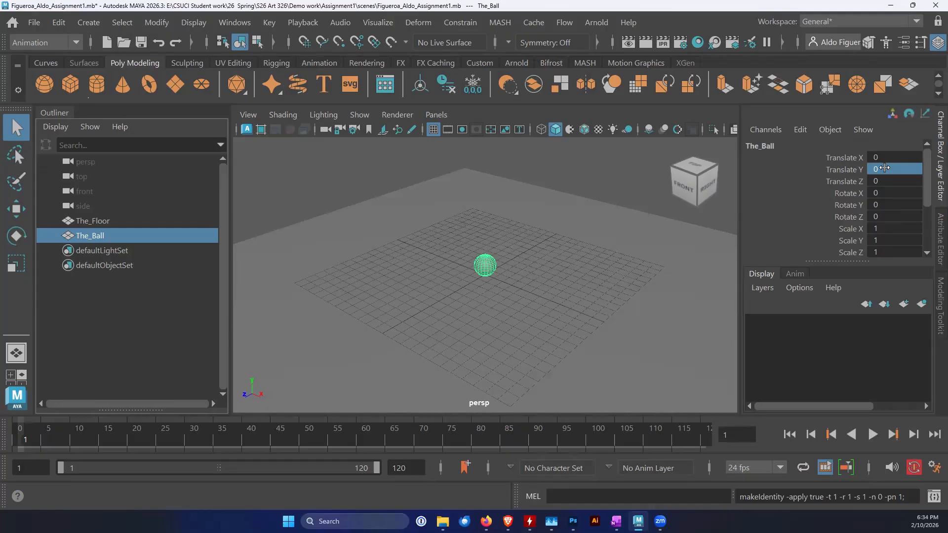
Group The_Ball by itself and rename the new group Rotate
alt+drag(433, 334, 474, 290)
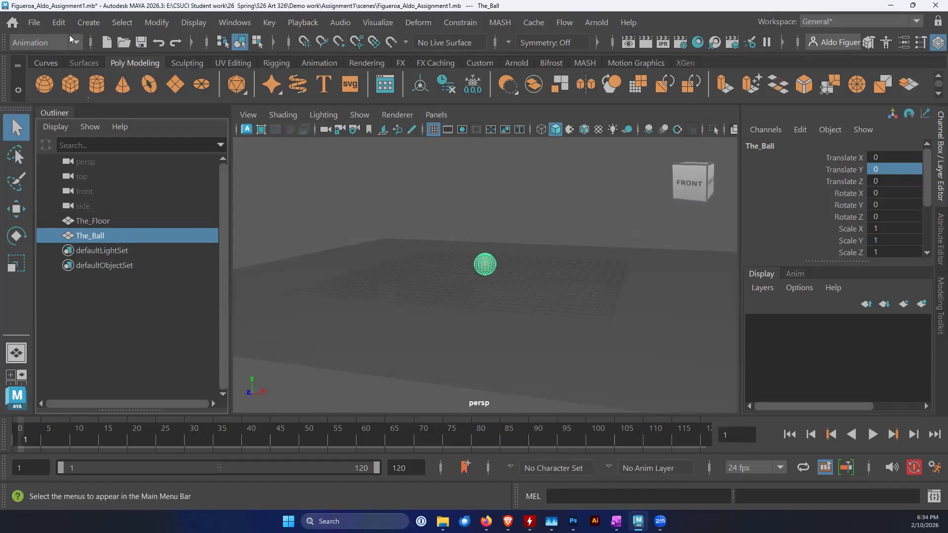
click(61, 23)
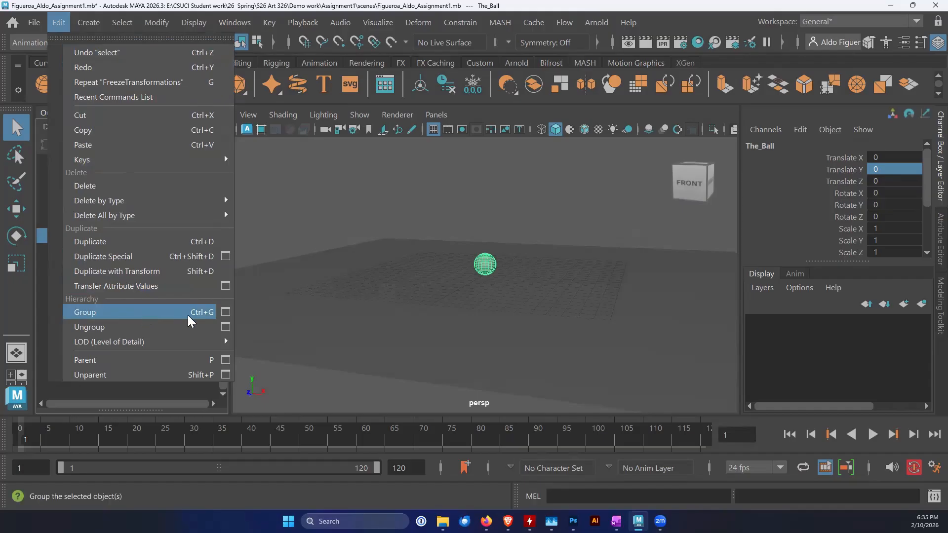
click(145, 312)
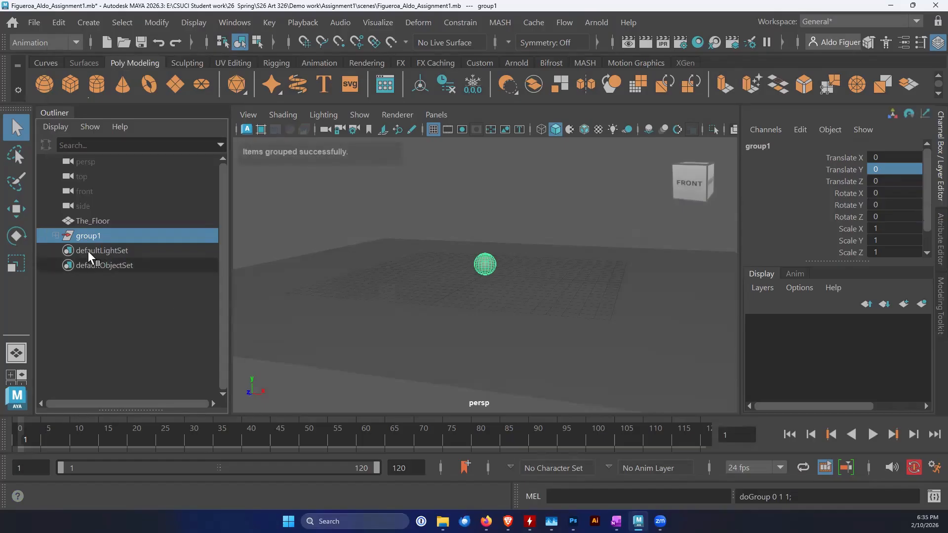
click(56, 237)
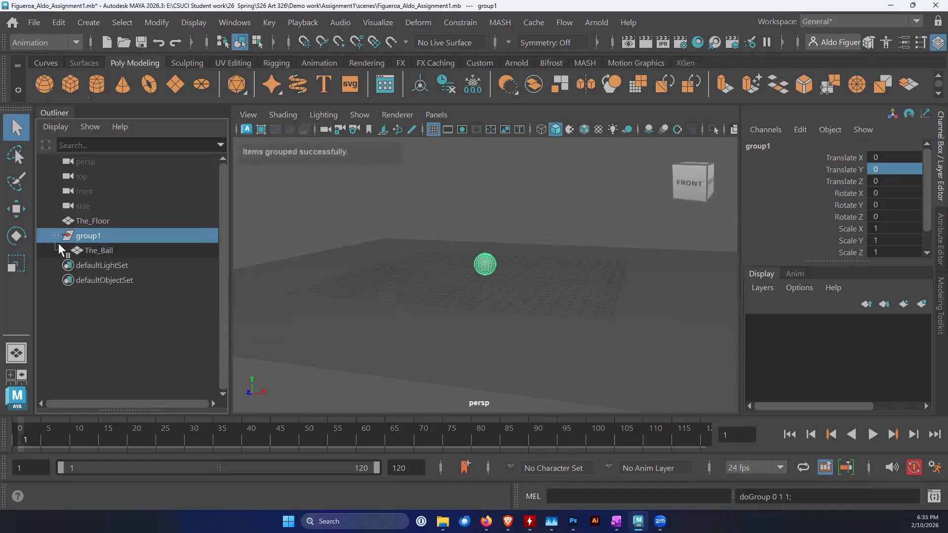
double_click(88, 236)
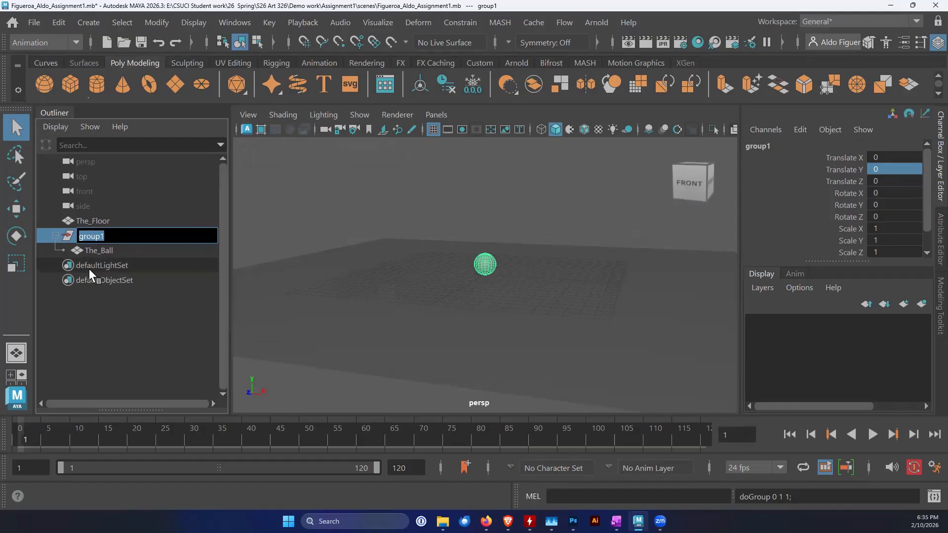
text(R)
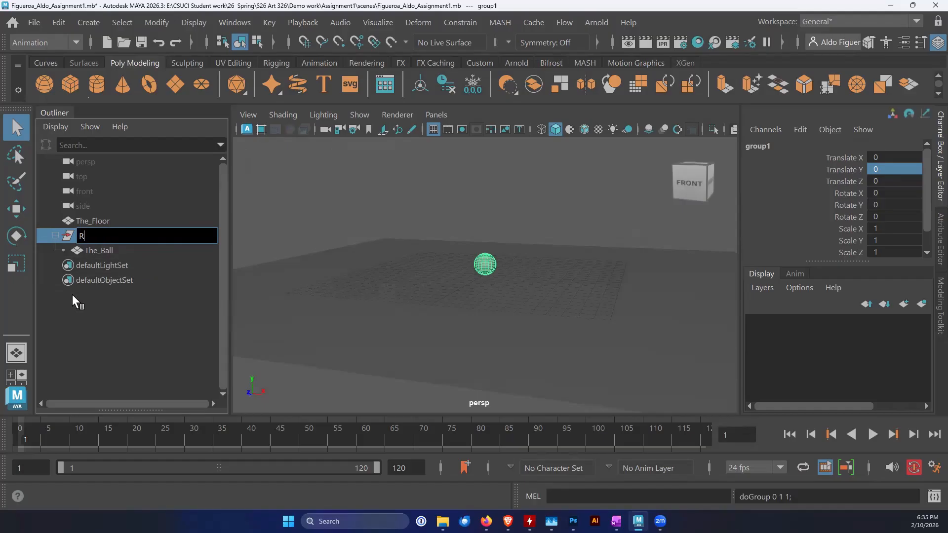
text(otate)
key(Return)
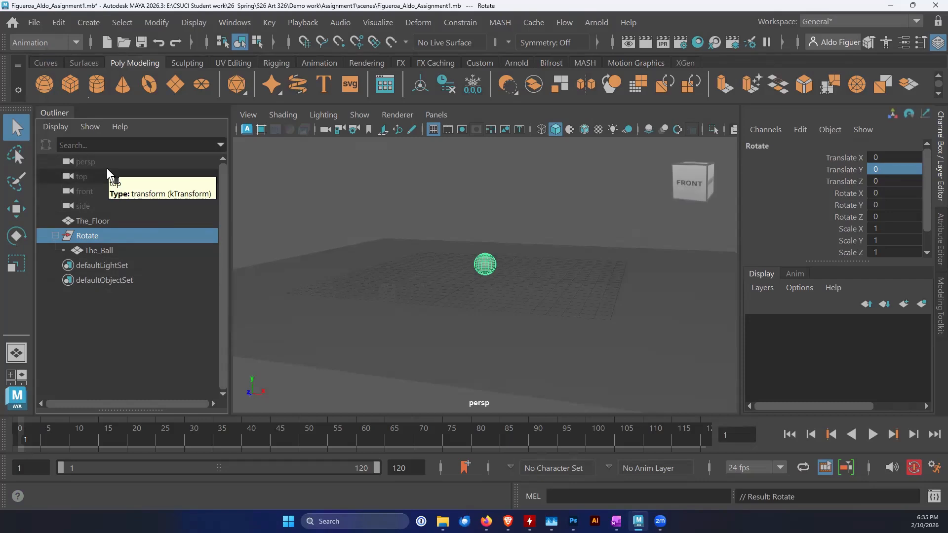
Group the Rotate group, expand its hierarchy, and rename the new parent group Scale
key(ctrl+g)
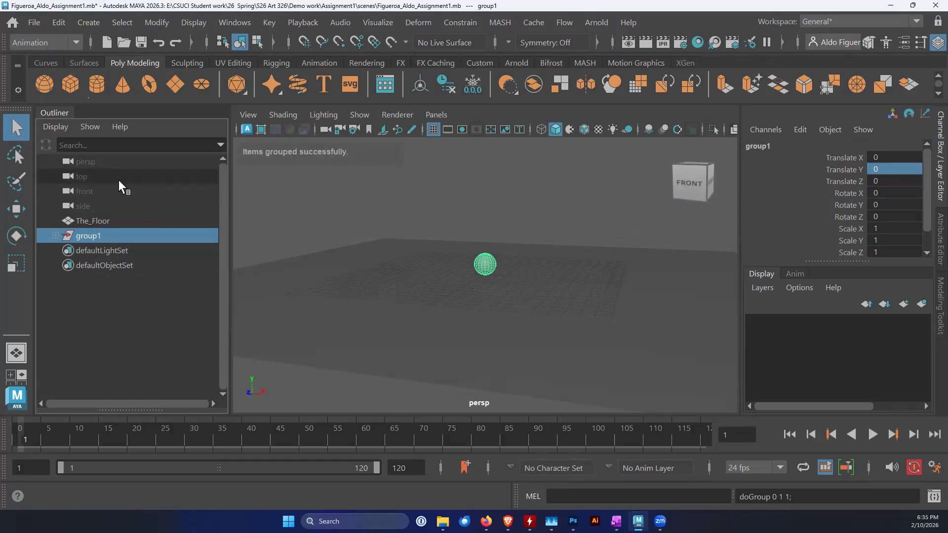
click(55, 235)
click(64, 250)
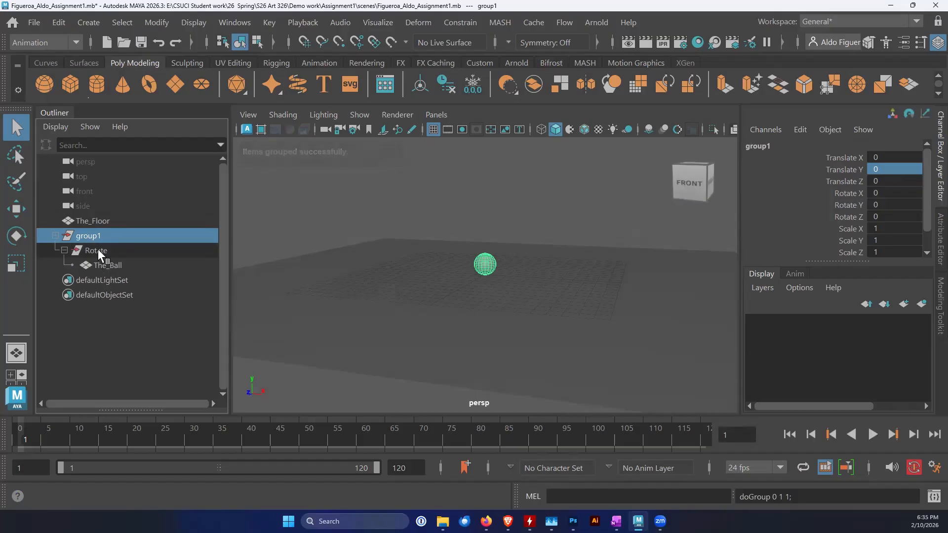
click(58, 23)
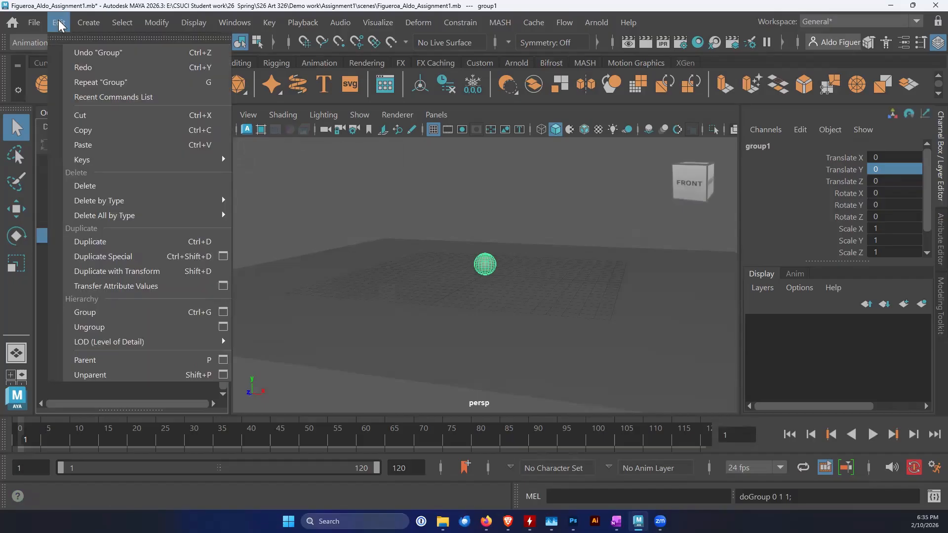
click(59, 23)
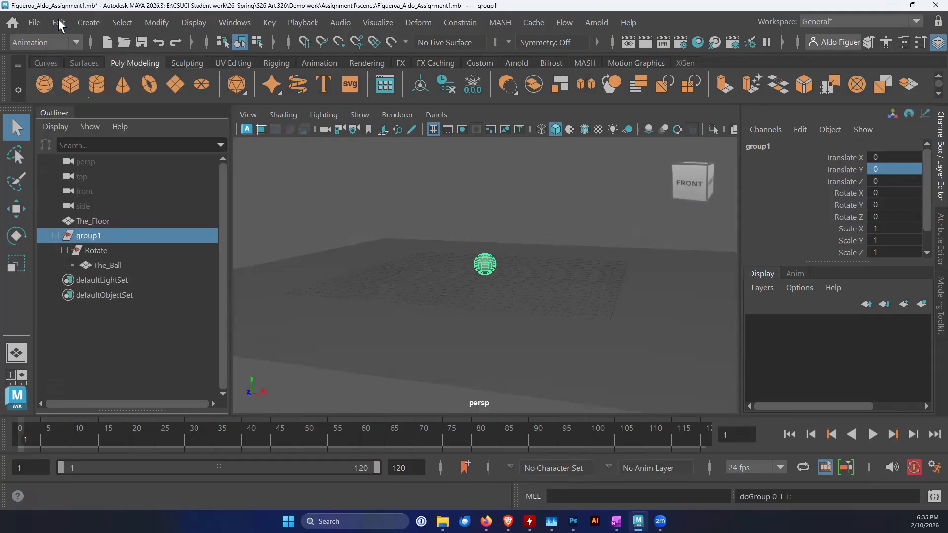
double_click(88, 236)
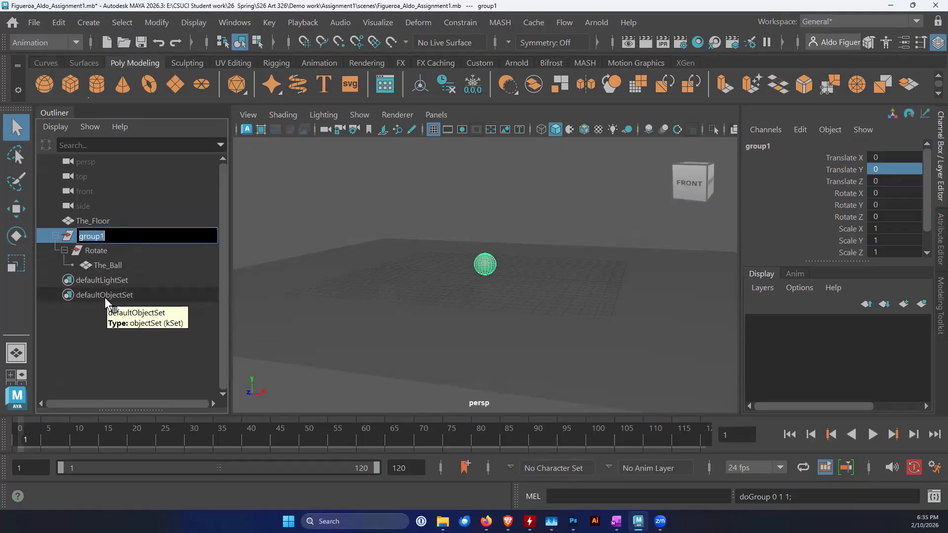
text(Scale)
key(Return)
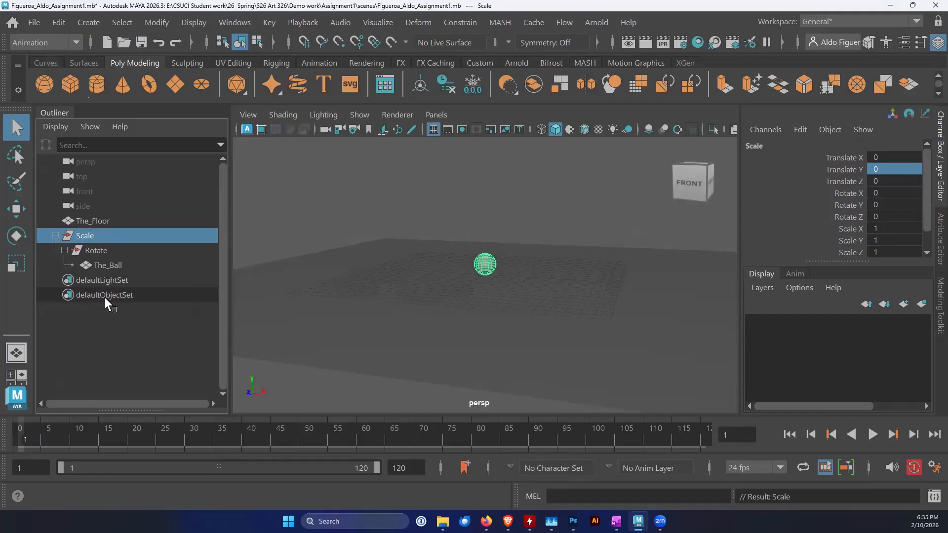
Group the Scale group, expand its full hierarchy, and rename the new parent group Translate
key(ctrl+g)
click(55, 235)
click(64, 251)
click(74, 264)
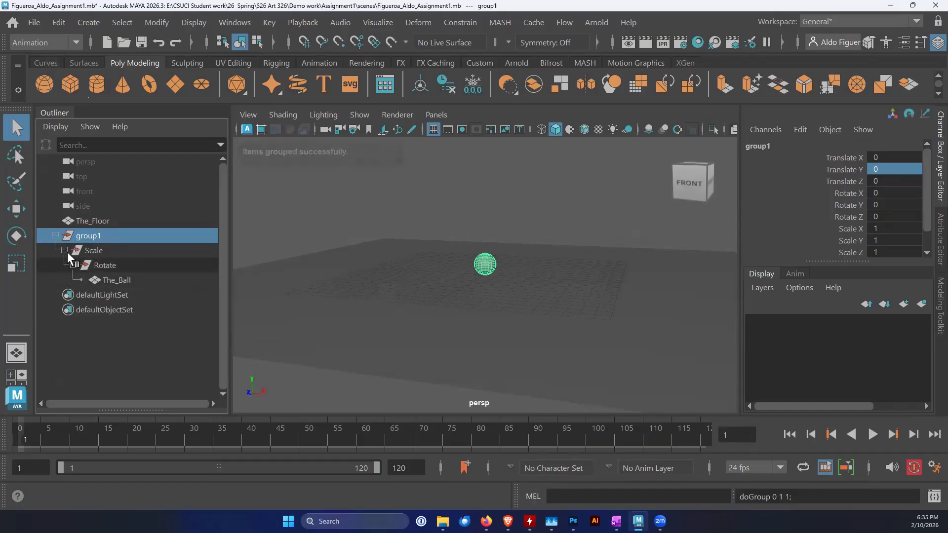
double_click(90, 236)
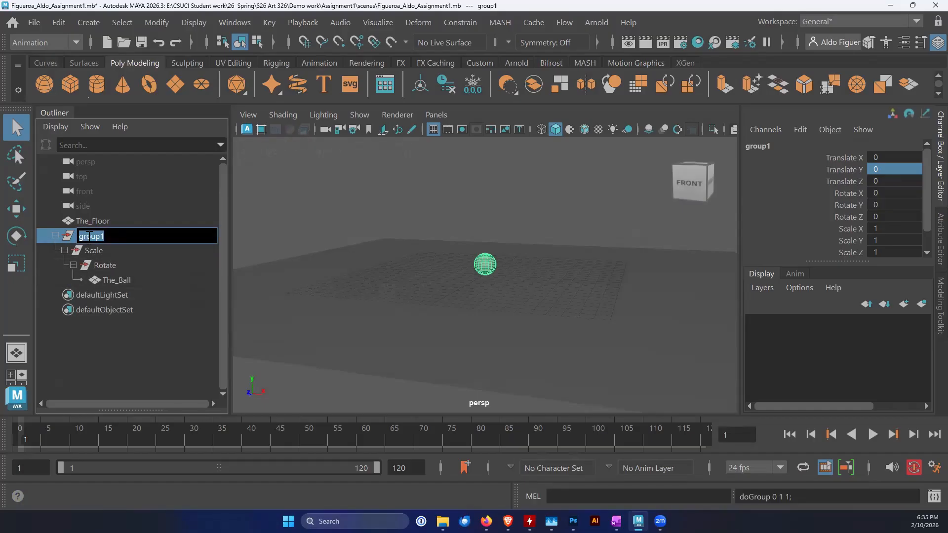
text(Translate)
key(Return)
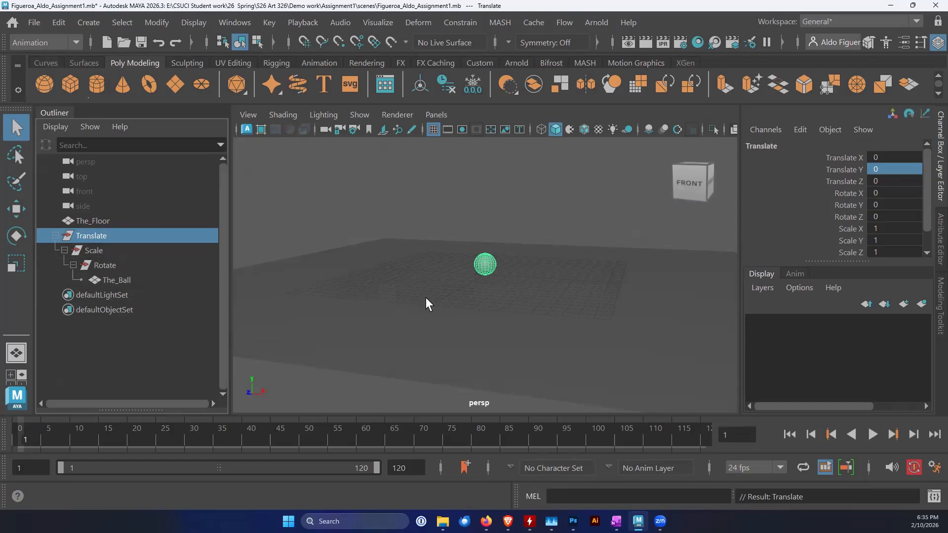
Enlarge the Preferences window on its Time Slider settings and set the framerate to 30 fps
alt+drag(459, 298, 479, 317)
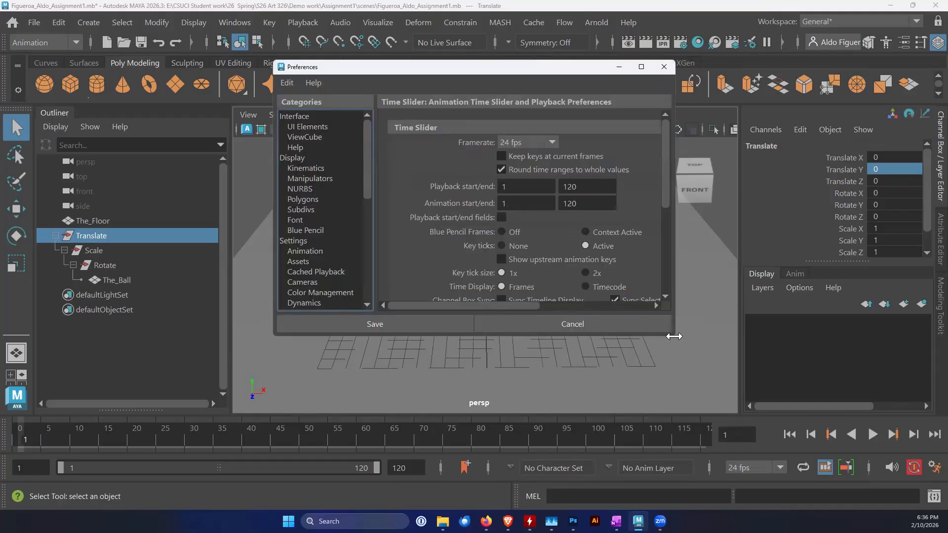
drag(674, 340, 806, 475)
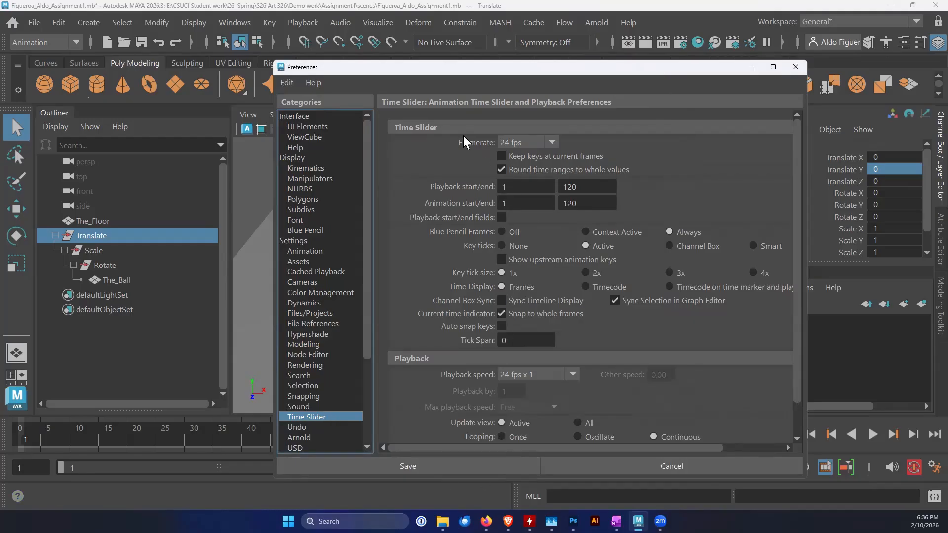
click(518, 144)
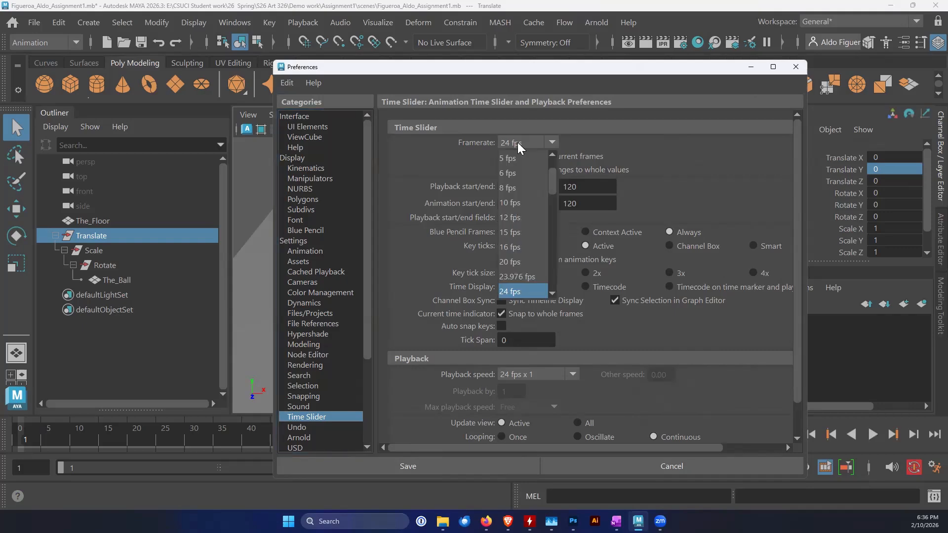
drag(550, 183, 551, 195)
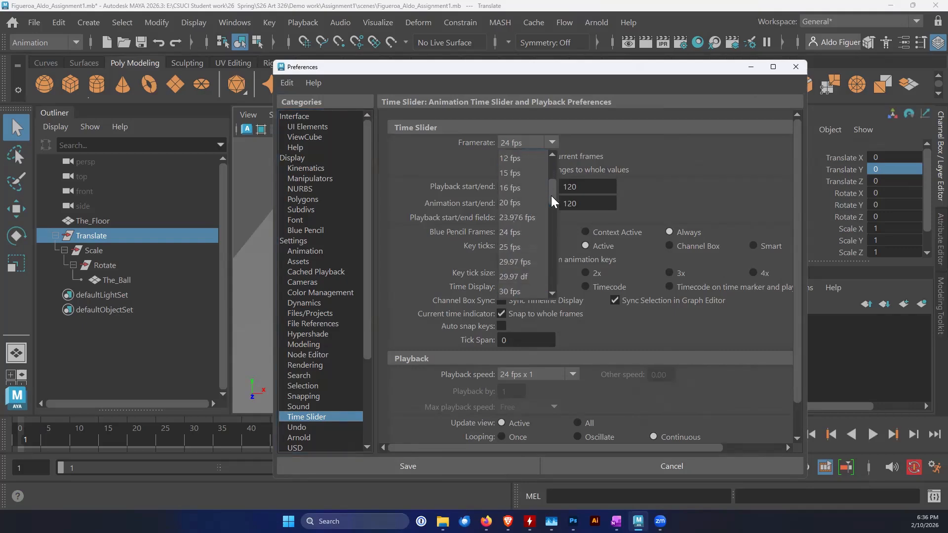
click(529, 292)
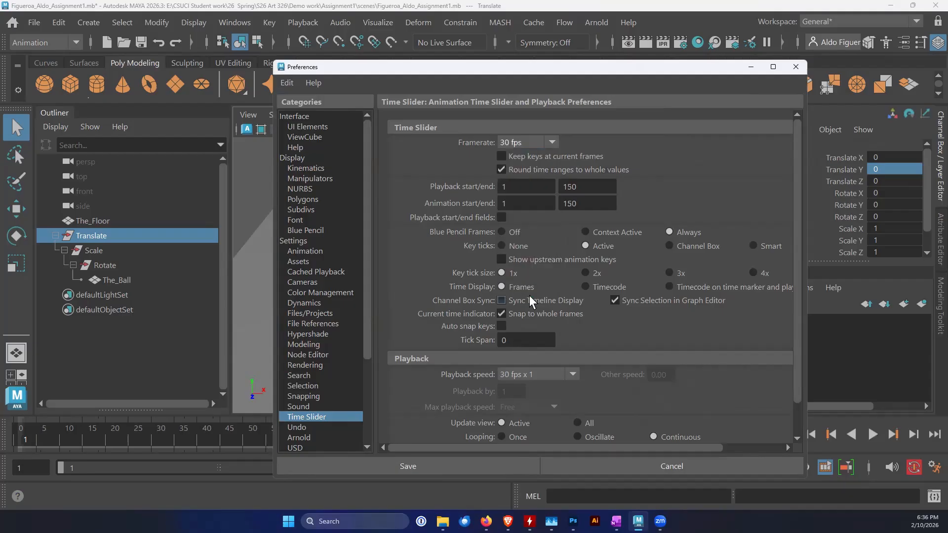
click(546, 138)
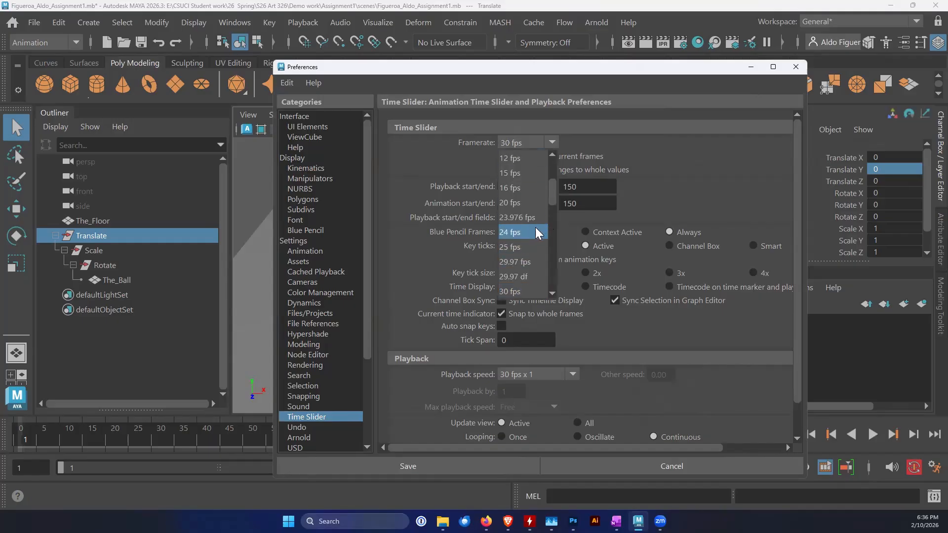
mouse_move(554, 191)
mouse_down()
mouse_move(549, 268)
mouse_move(550, 174)
mouse_move(549, 182)
mouse_up()
click(552, 292)
click(552, 292)
click(552, 292)
click(552, 291)
click(528, 287)
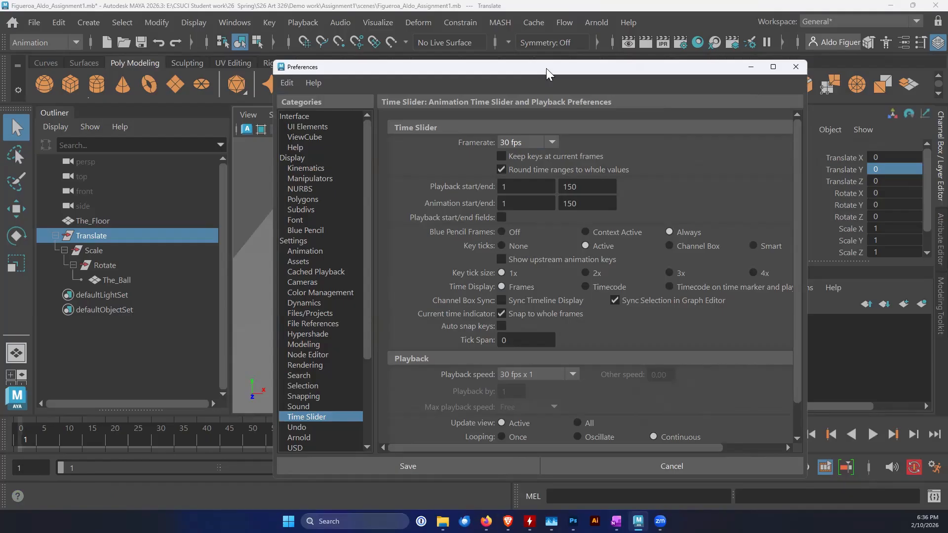
Set both the playback end and the animation end to frame 120
drag(546, 66, 514, 51)
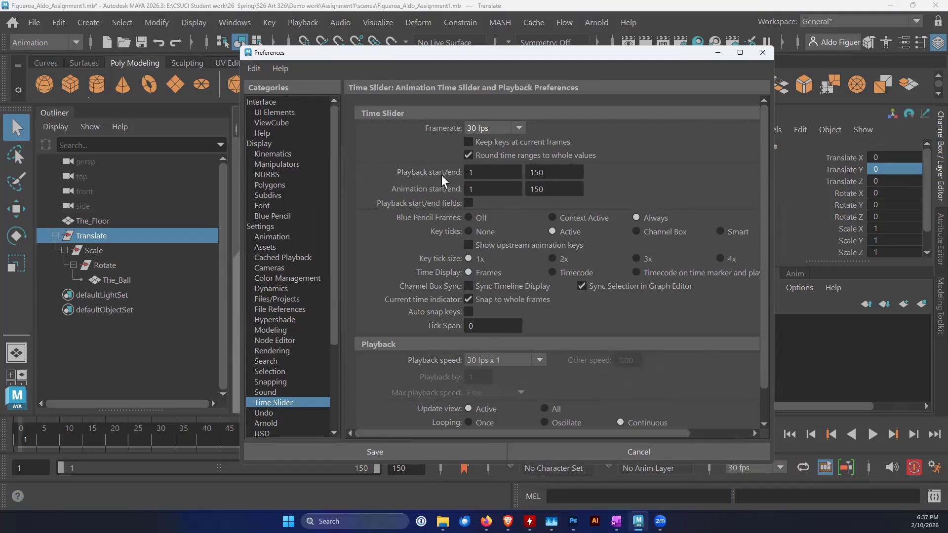
double_click(550, 173)
text(120)
key(Tab)
key(Tab)
text(120)
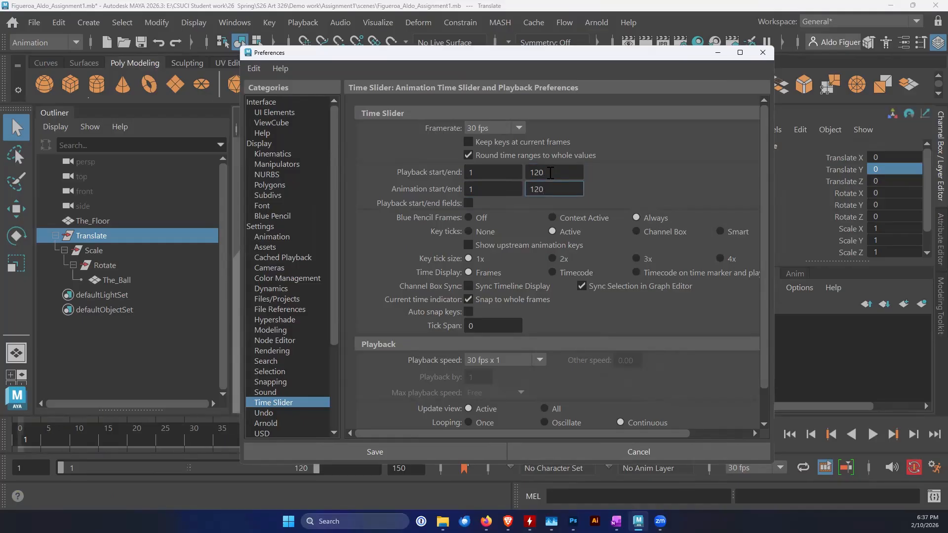
Set the playback speed to 30 fps x 1 in the time slider's Playback settings
scroll(547, 197, down, 1)
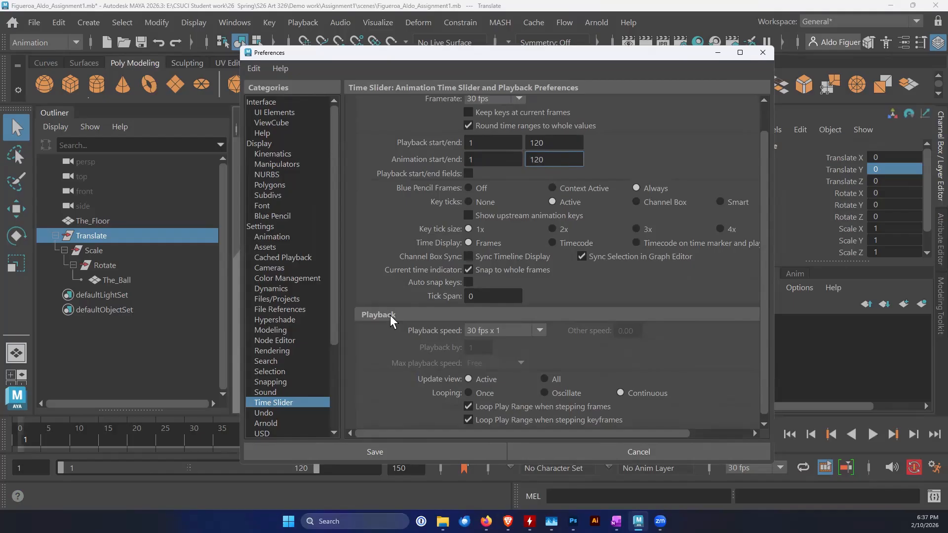
click(476, 330)
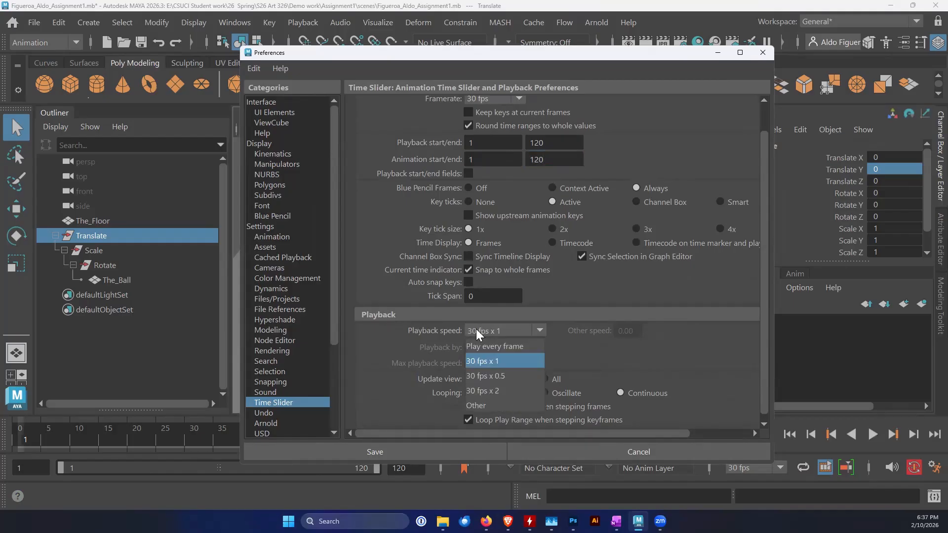
click(493, 364)
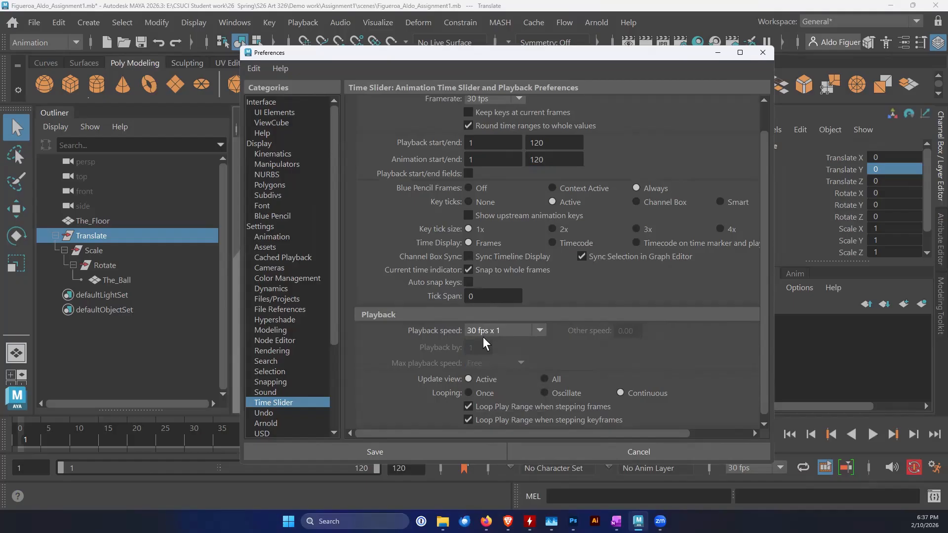
Check the default in tangent options in the Animation preferences, keep Auto Span, and save the preferences
click(287, 236)
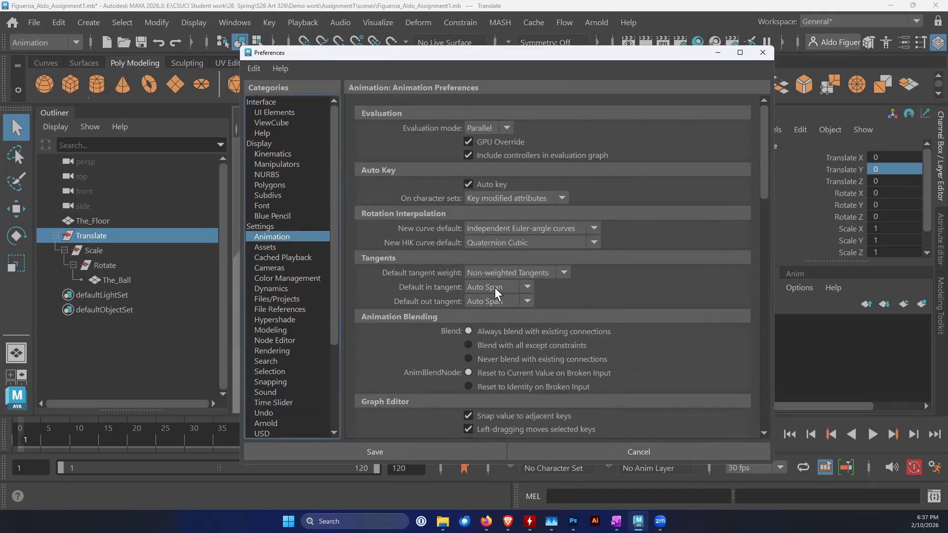
click(527, 286)
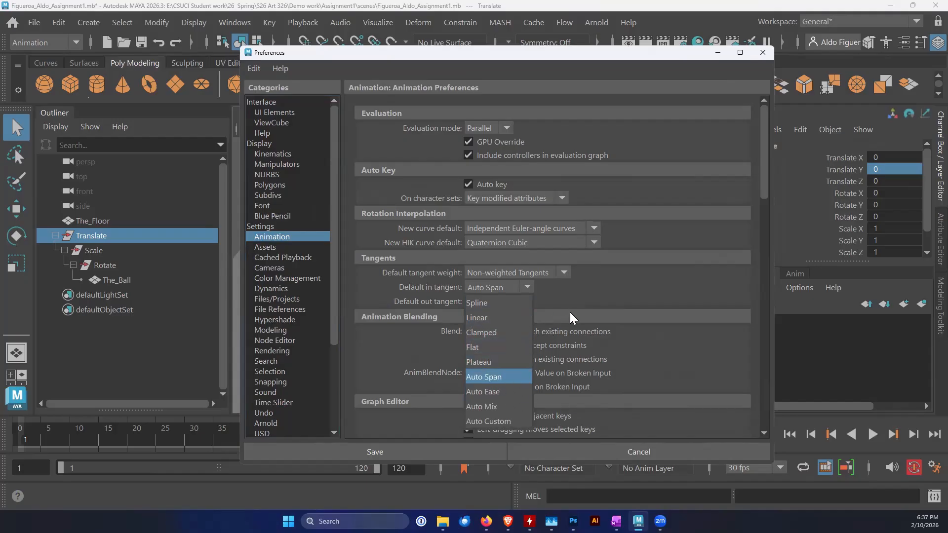
click(525, 288)
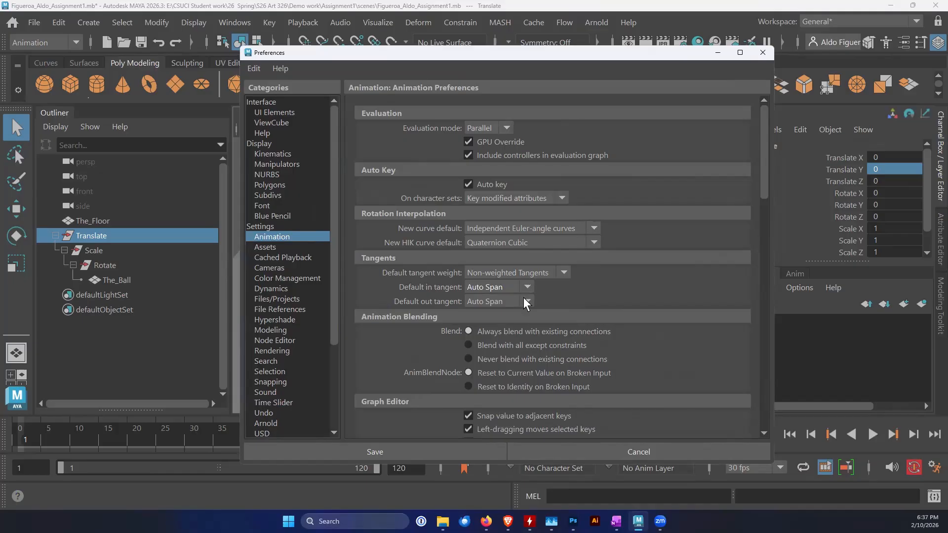
click(390, 453)
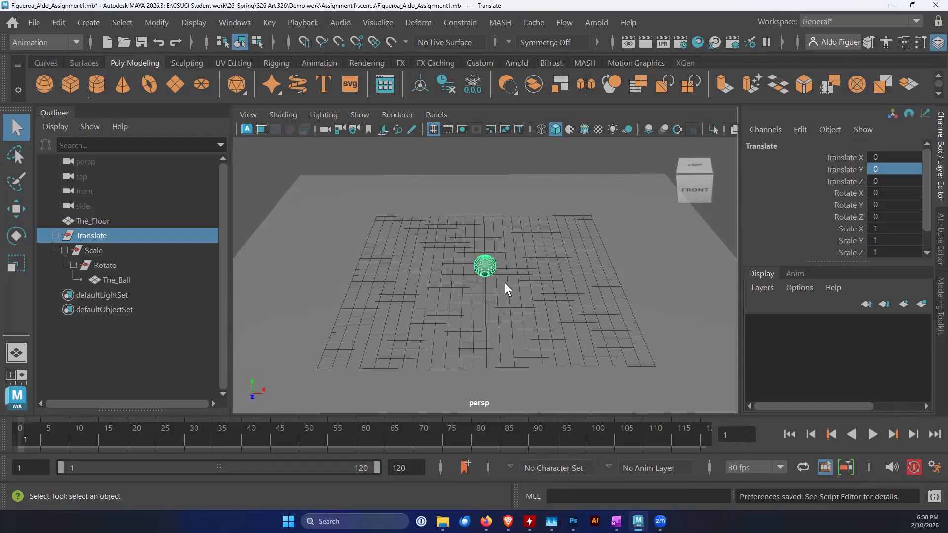
Play and stop the timeline briefly, and view the ball on the floor from a closer, lower angle
alt+drag(505, 284, 482, 327)
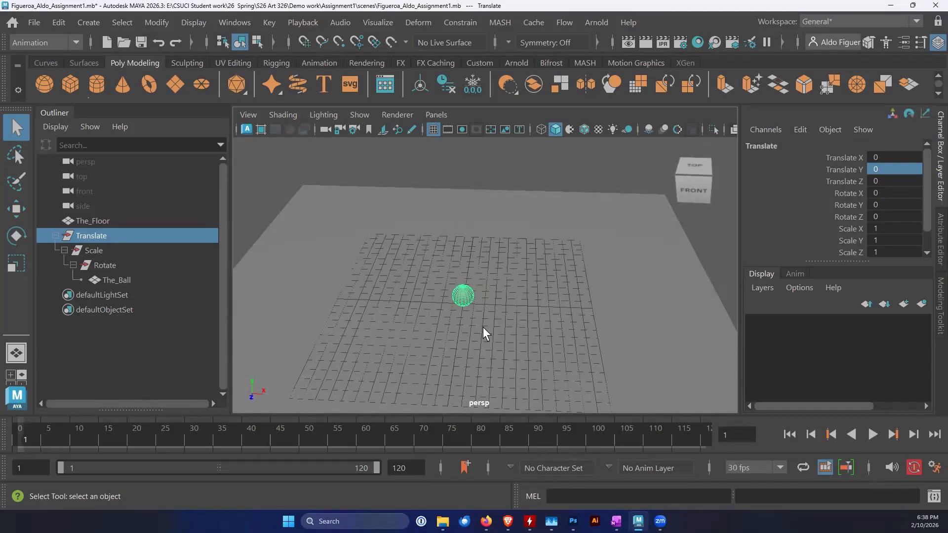
key(alt+v)
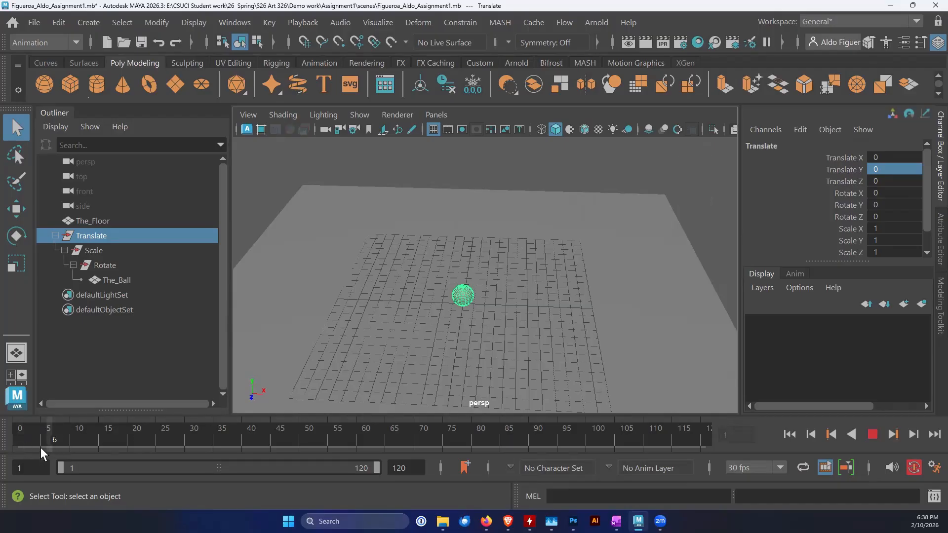
key(alt+v)
alt+drag(503, 350, 509, 338)
alt+middle_drag(510, 338, 455, 342)
alt+right_drag(451, 343, 605, 346)
alt+middle_drag(514, 332, 554, 323)
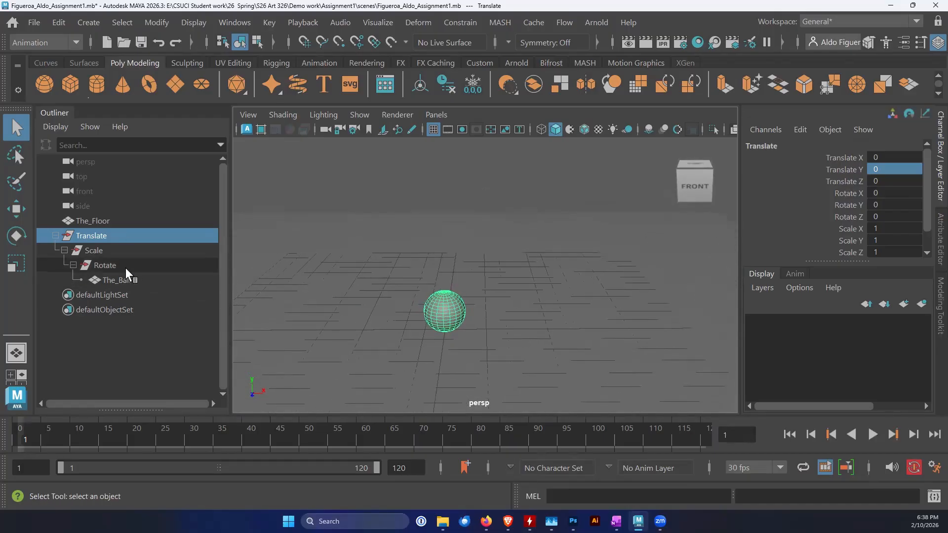
Examine the ball's hierarchy by selecting The_Ball and its Translate, Scale and Rotate groups one after another
click(109, 279)
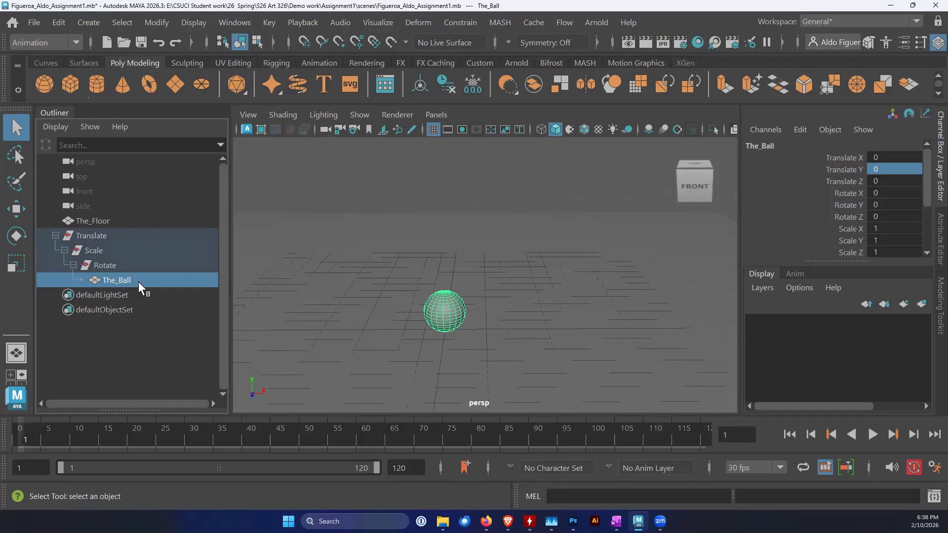
click(98, 235)
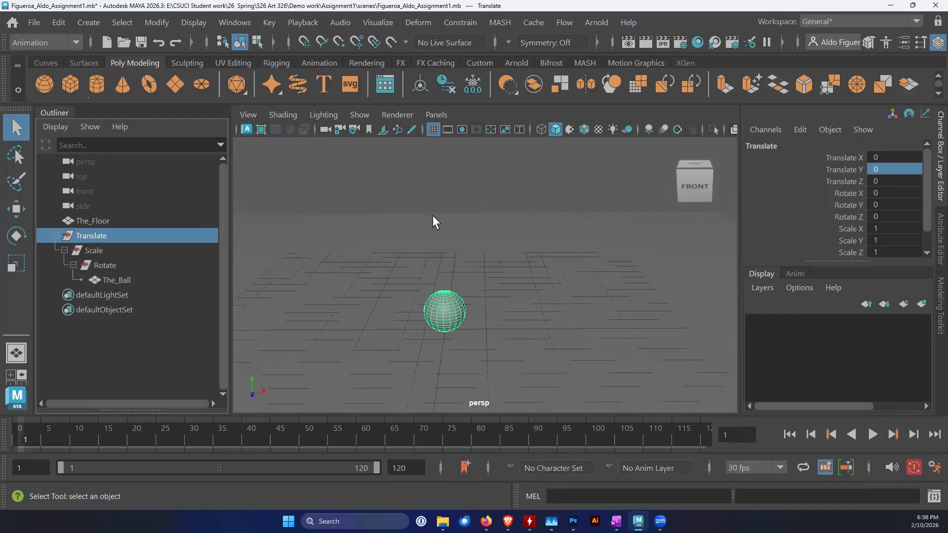
click(96, 253)
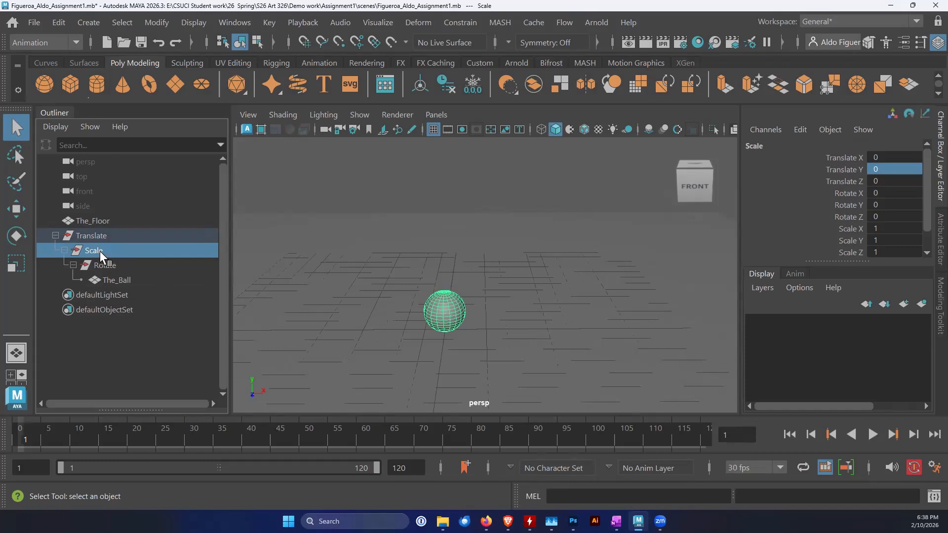
click(110, 265)
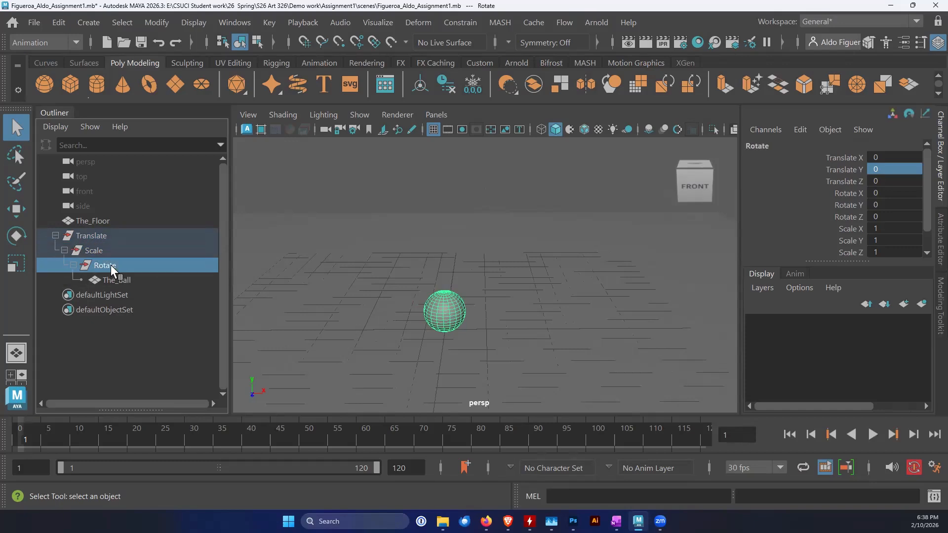
click(92, 237)
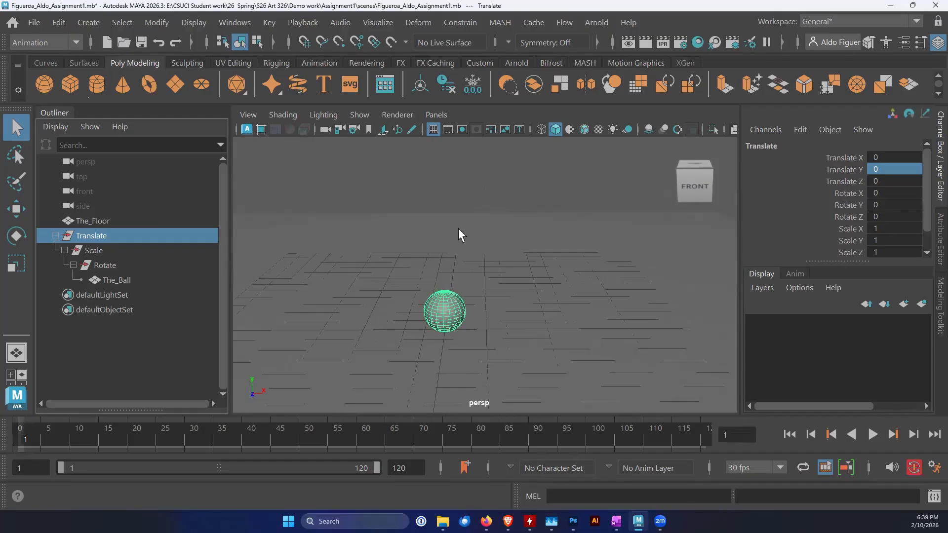
Compare the Move tool pivots of The_Ball and its Rotate and Translate groups, finishing with Translate selected
key(w)
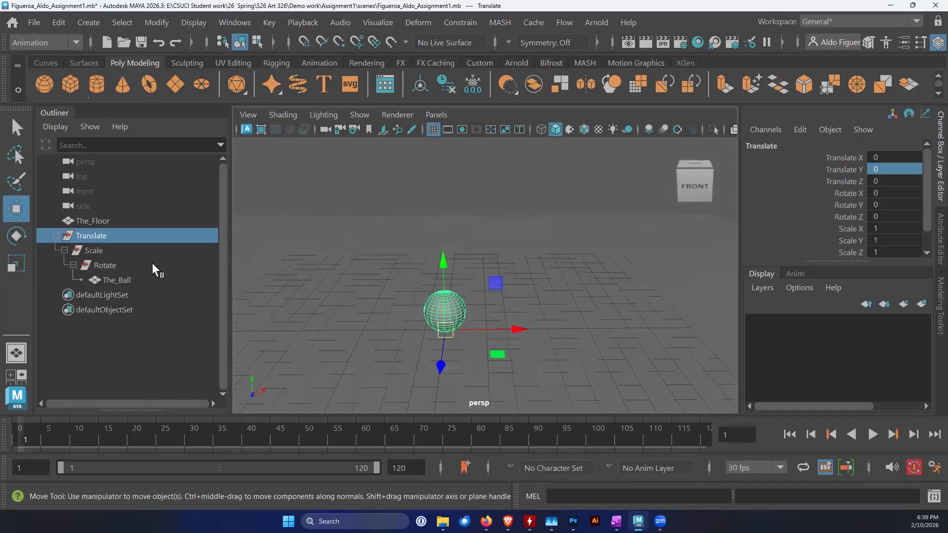
click(130, 265)
click(94, 236)
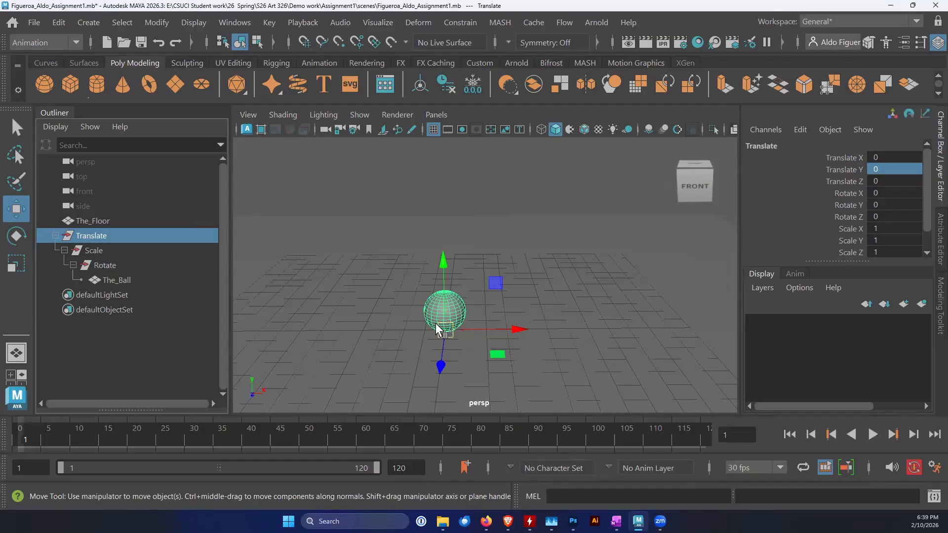
click(117, 280)
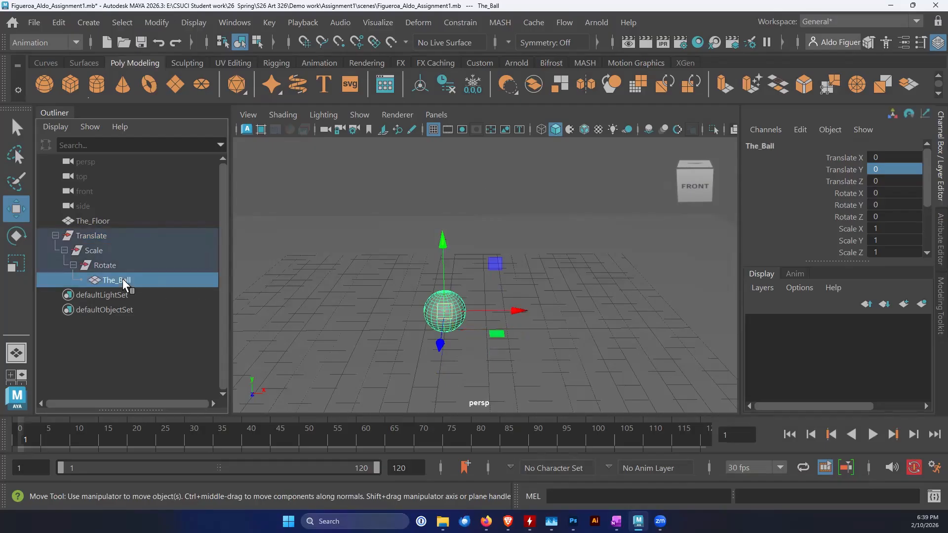
click(96, 237)
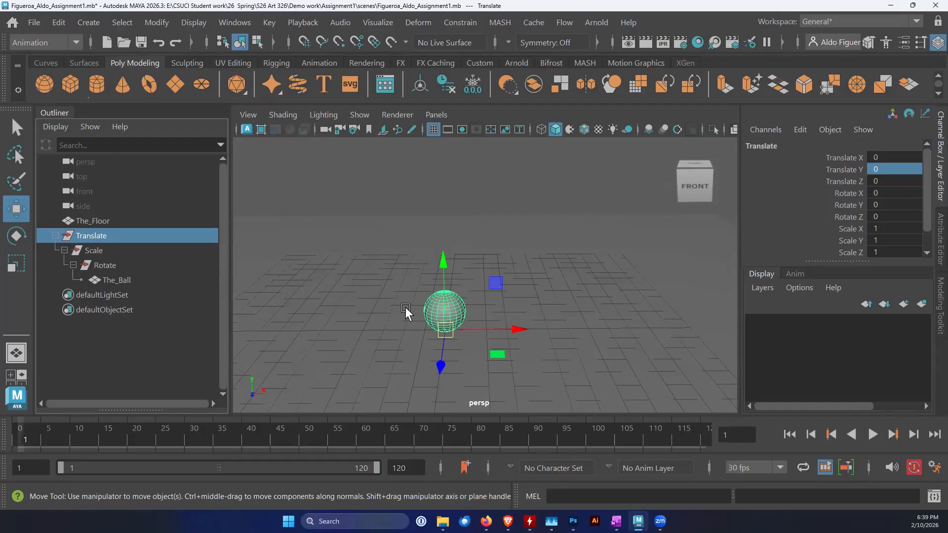
Try moving the Translate group freely away from the origin, and undo the move
alt+drag(442, 322, 394, 344)
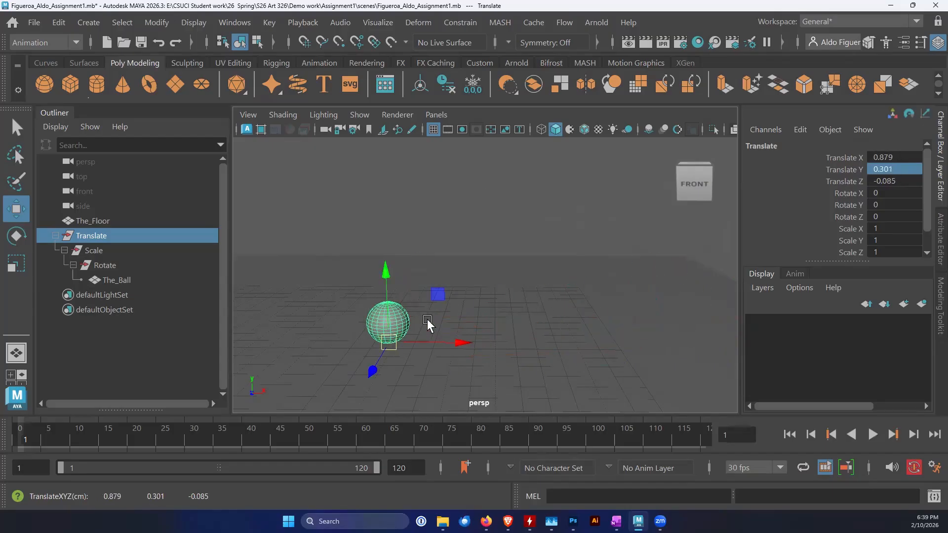
key(ctrl+z)
alt+middle_drag(397, 353, 400, 359)
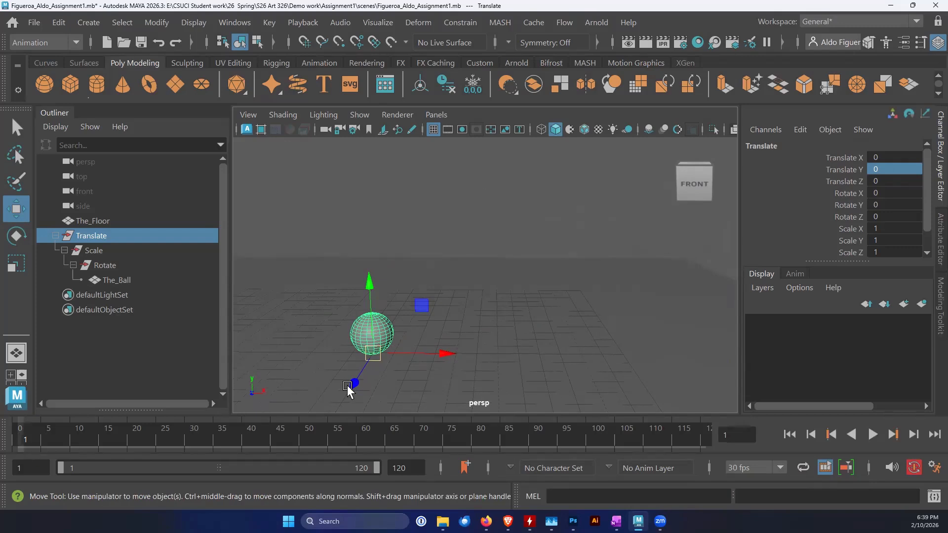
Raise the Translate group straight up above the floor and set its Translate Y to 10
drag(369, 285, 362, 144)
alt+middle_drag(420, 203, 404, 240)
drag(344, 189, 343, 169)
double_click(899, 171)
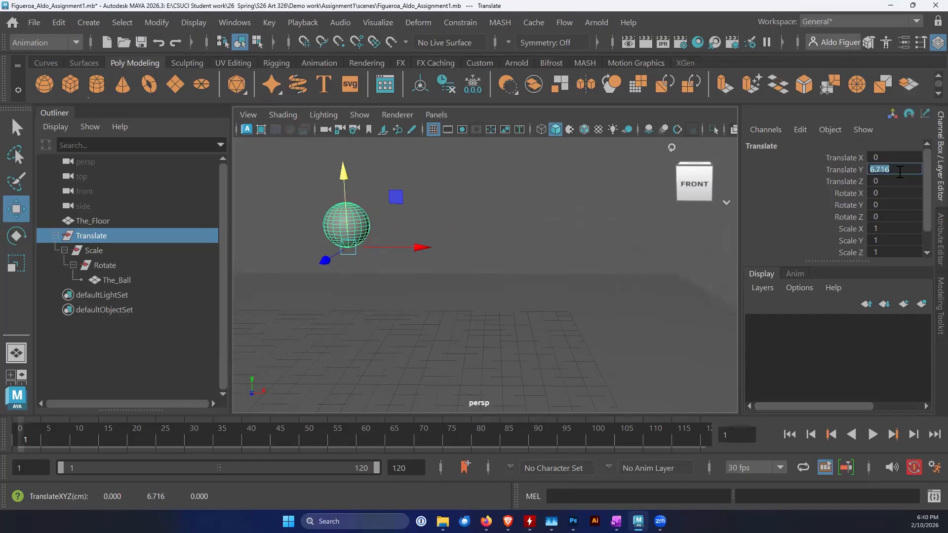
text(10)
key(Return)
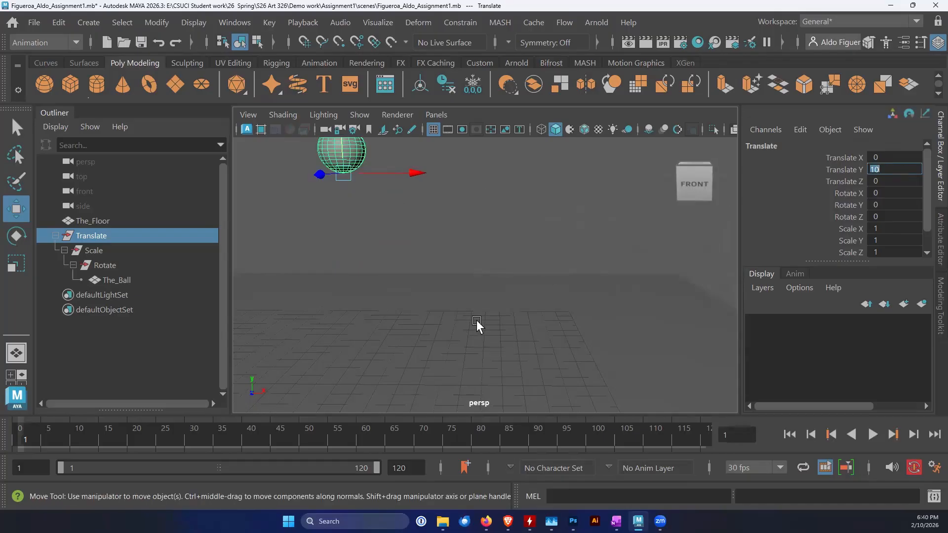
Key the Translate group's three translate channels at frame 1 and start playback of the timeline
scroll(488, 324, down, 5)
alt+middle_drag(492, 310, 465, 311)
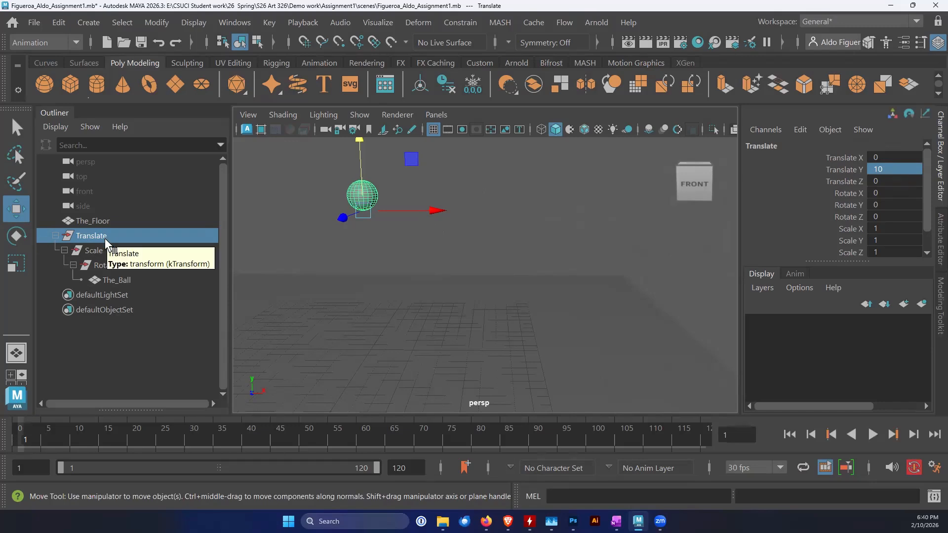
key(shift+w)
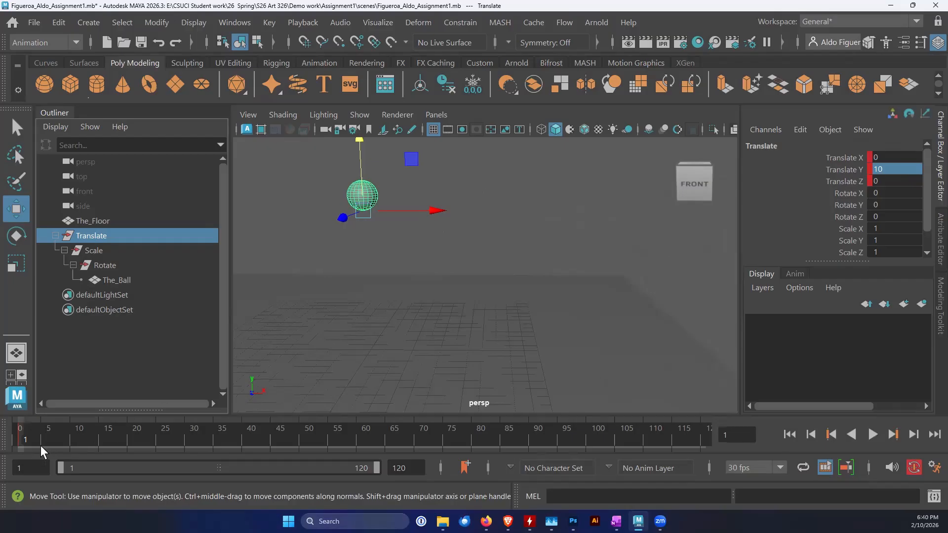
key(alt+v)
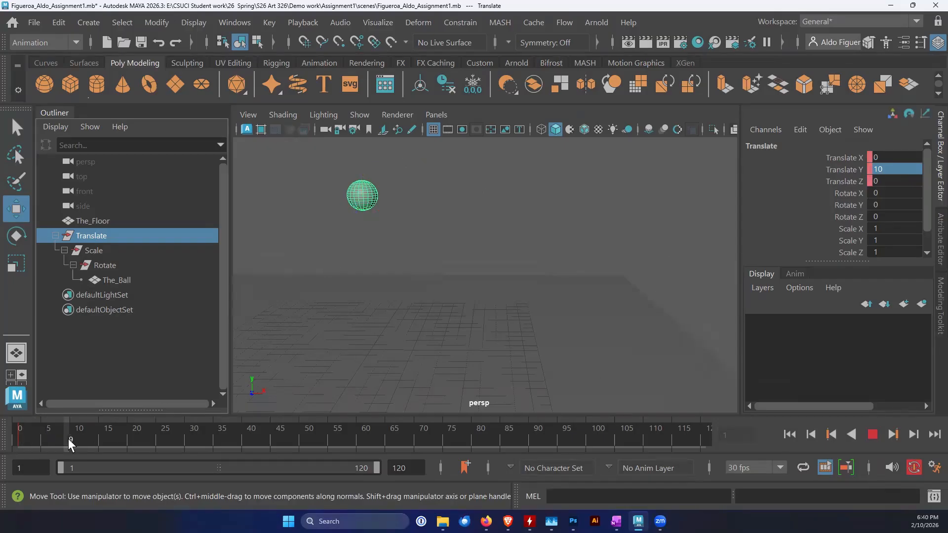
At frame 10, lower the Translate group onto the floor and set its Translate Y to -0.4
drag(70, 438, 68, 438)
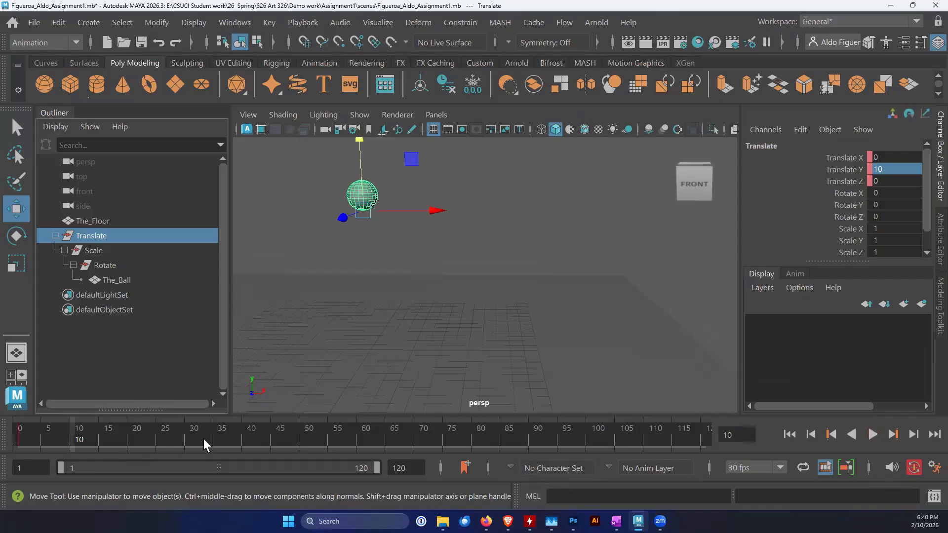
drag(360, 149, 401, 352)
alt+drag(376, 288, 366, 287)
alt+drag(671, 255, 588, 266)
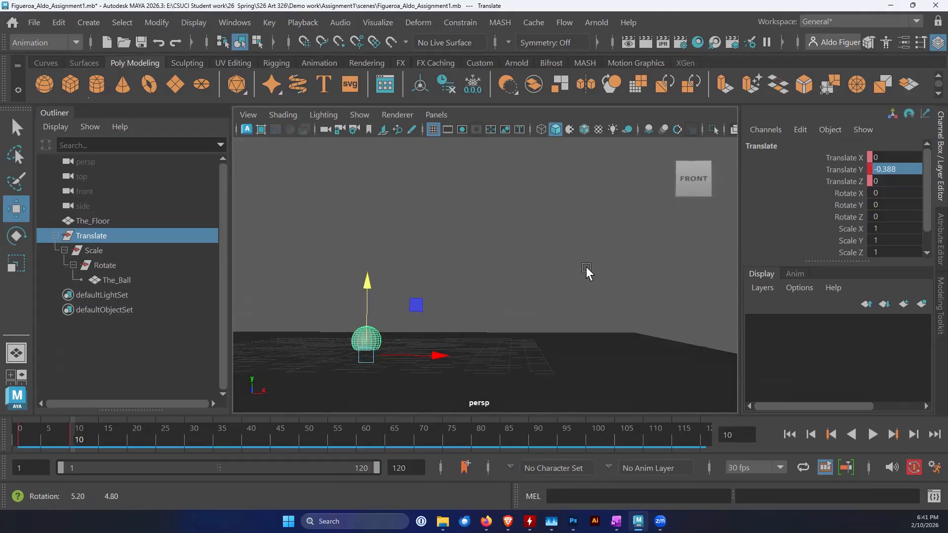
double_click(901, 169)
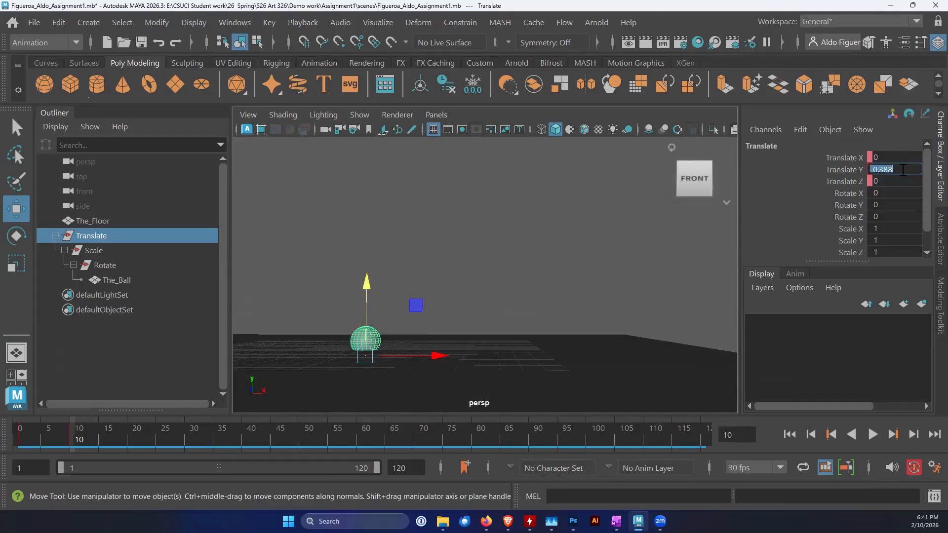
text(-0)
text(.4)
key(Return)
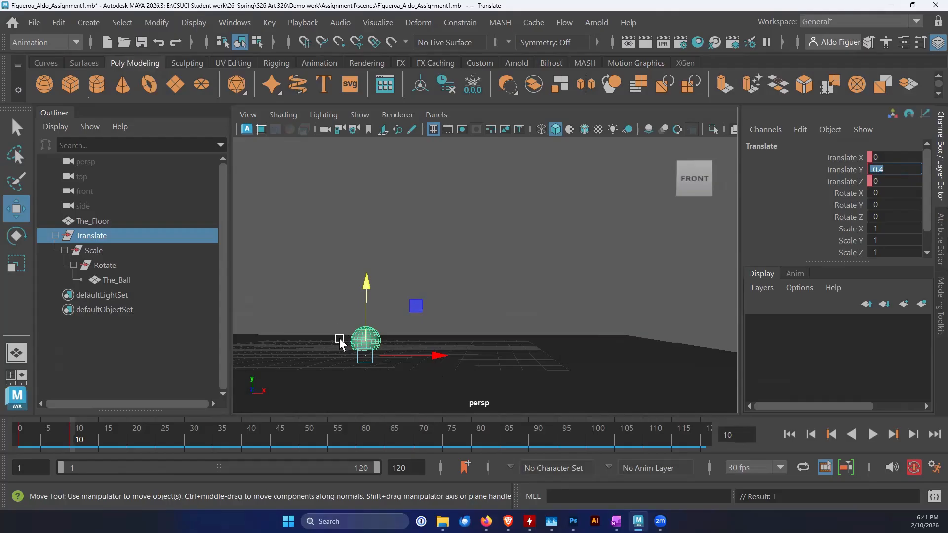
Move the Translate group forward along X at frame 10 and set its Translate X to 5
mouse_move(77, 441)
mouse_down()
mouse_move(22, 444)
mouse_move(73, 453)
mouse_up()
alt+drag(381, 354, 375, 377)
drag(443, 353, 508, 356)
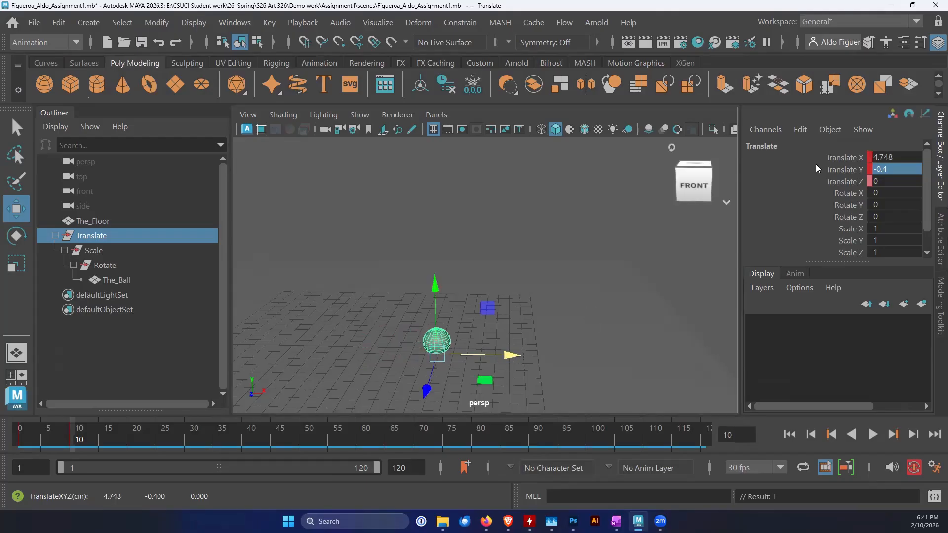
double_click(896, 158)
text(5)
key(Return)
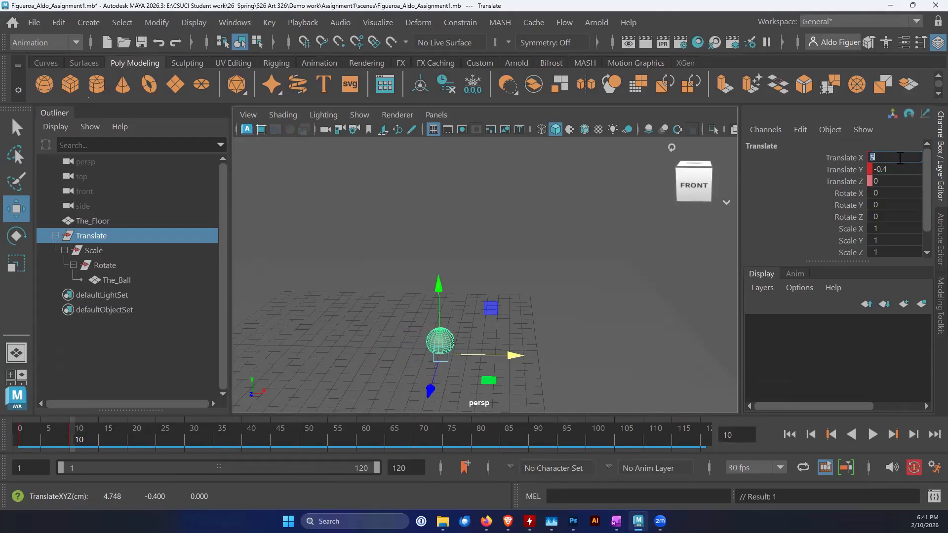
key(alt+v)
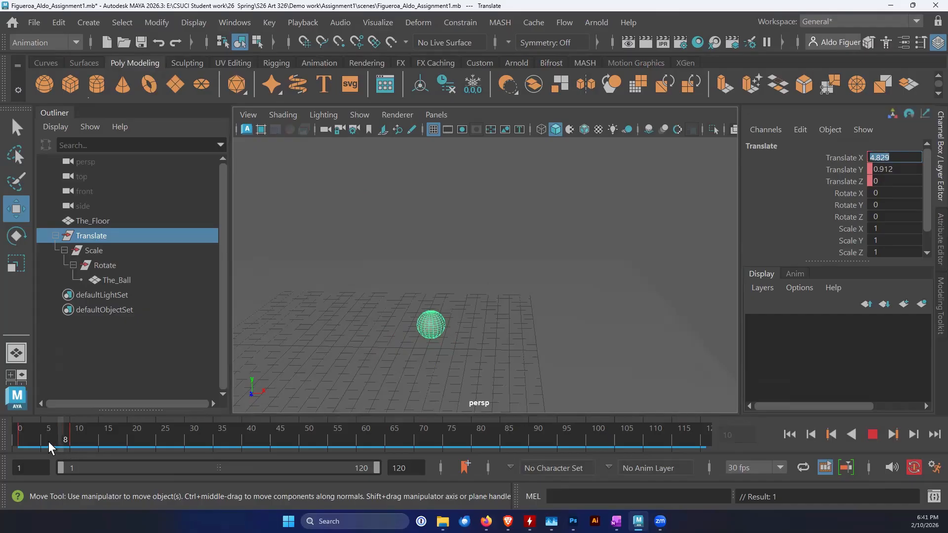
At frame 20, raise the Translate group off the floor and set its Translate Y to 6
drag(72, 446, 98, 446)
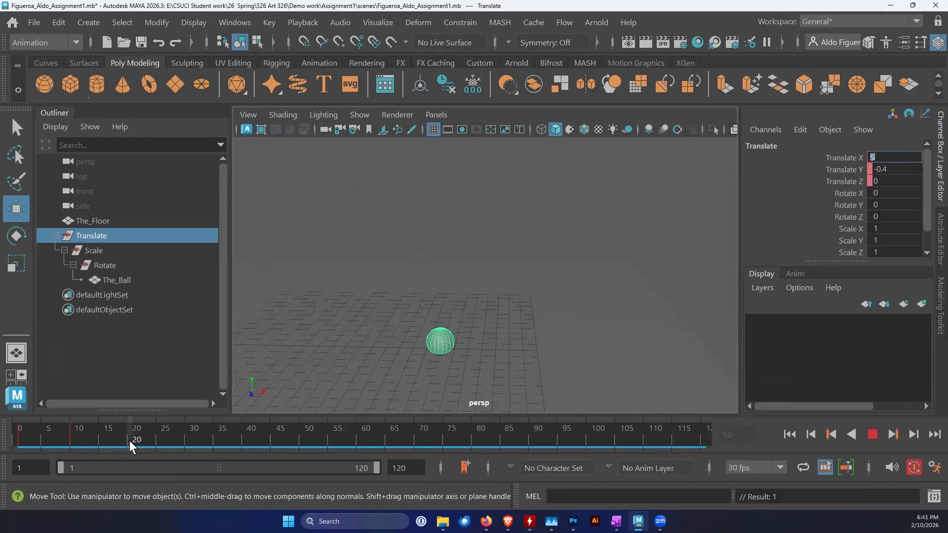
drag(132, 446, 132, 447)
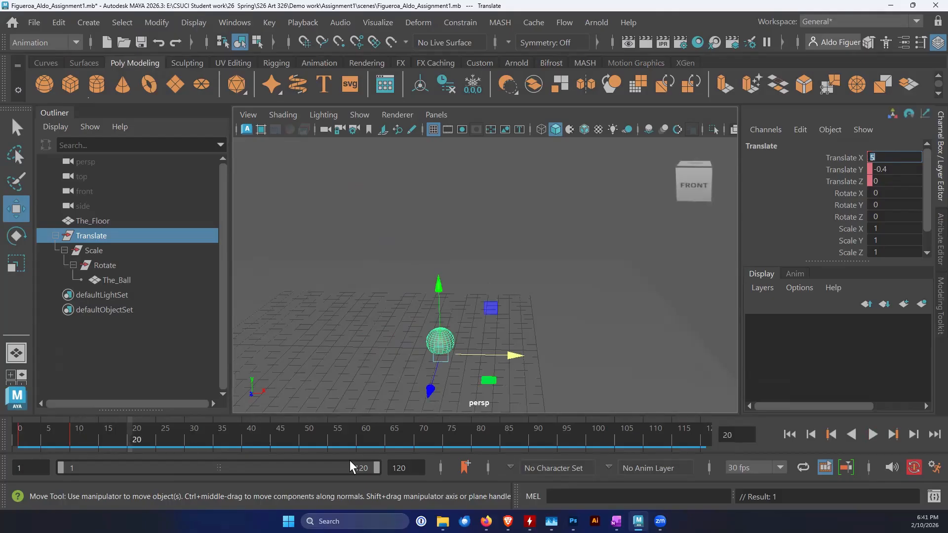
click(438, 285)
drag(439, 284, 458, 178)
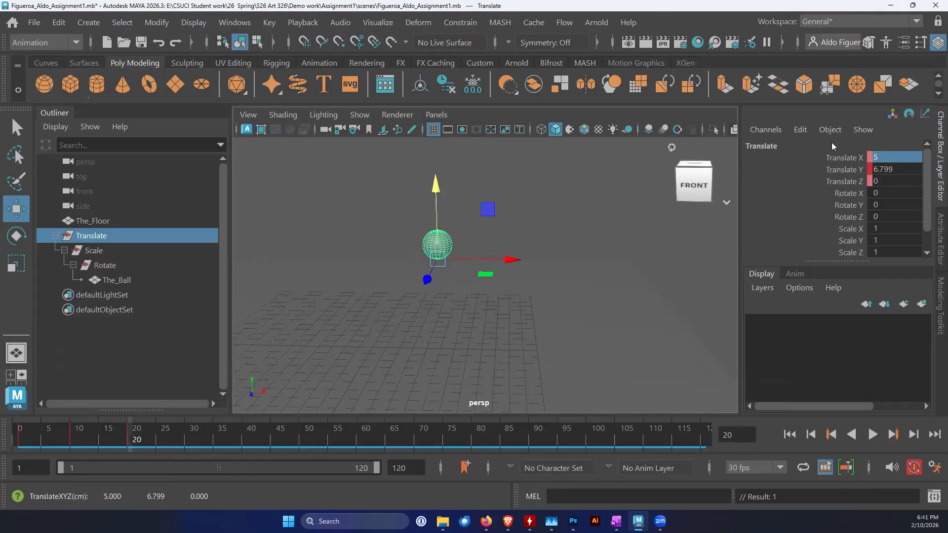
click(899, 169)
click(899, 170)
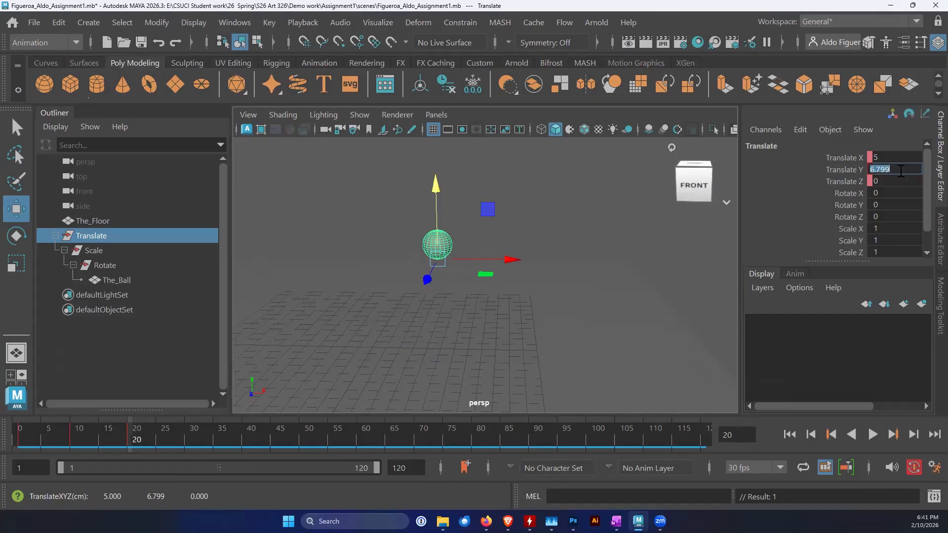
text(6)
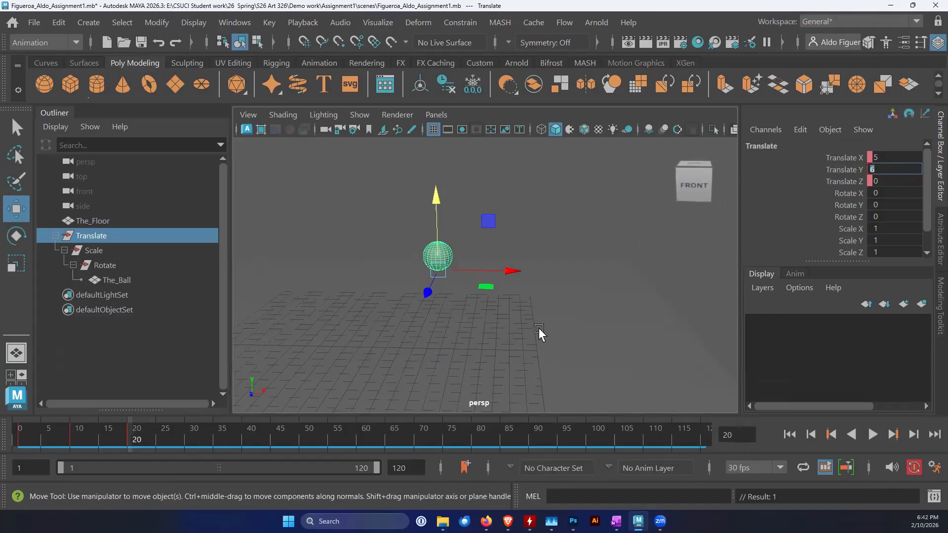
Set the Translate group's Translate X to 9 at frame 20
mouse_move(120, 431)
mouse_down()
mouse_move(13, 440)
mouse_move(141, 441)
mouse_move(127, 444)
mouse_up()
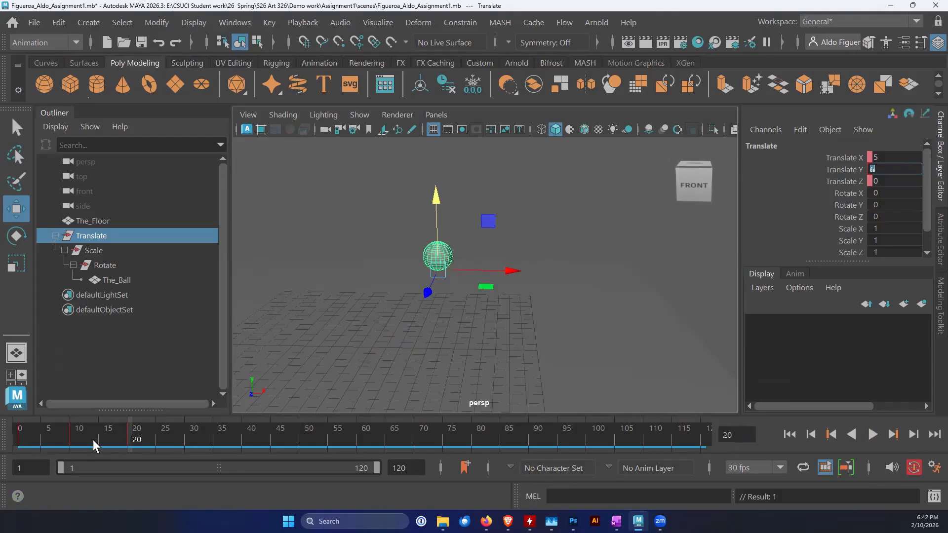
click(883, 156)
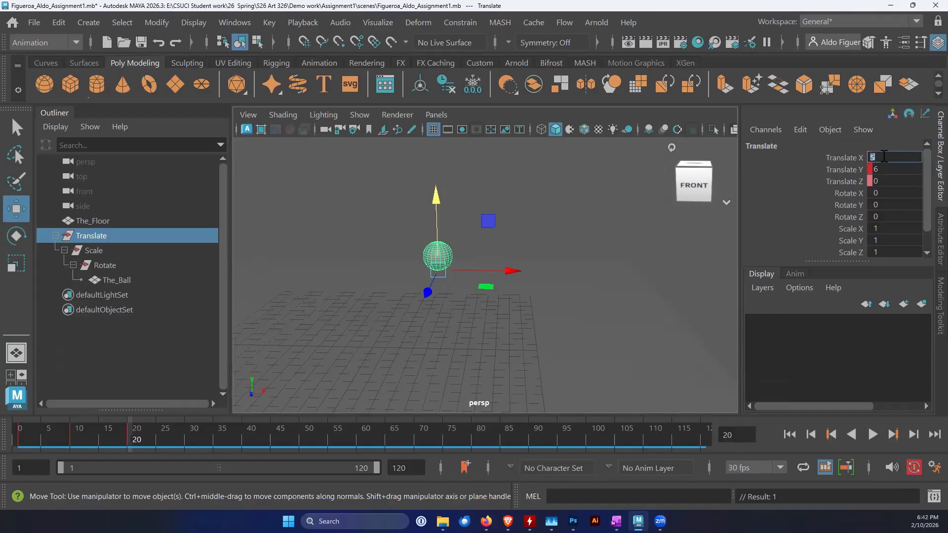
key(Return)
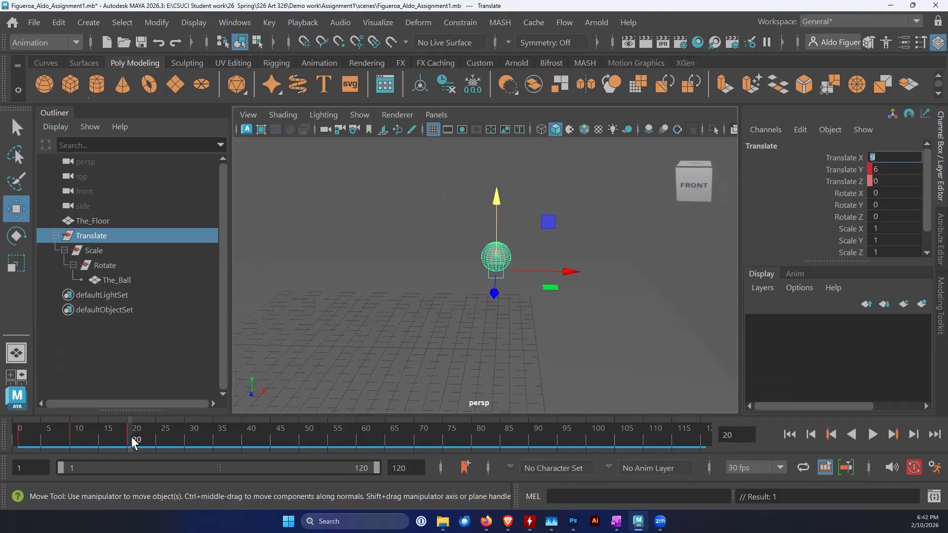
At frame 30, lower the Translate group to the floor at about Y -0.3 and set its Translate X to 13
key(alt+v)
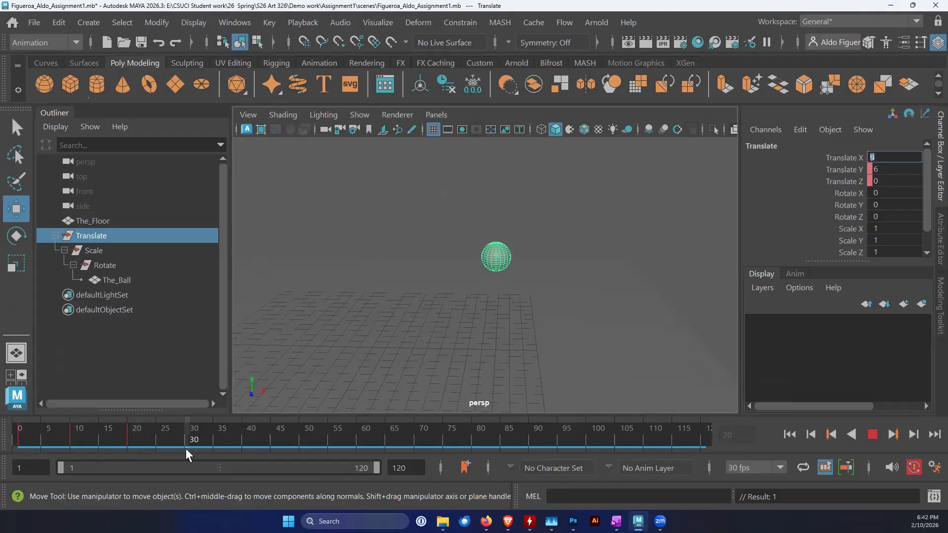
key(alt+v)
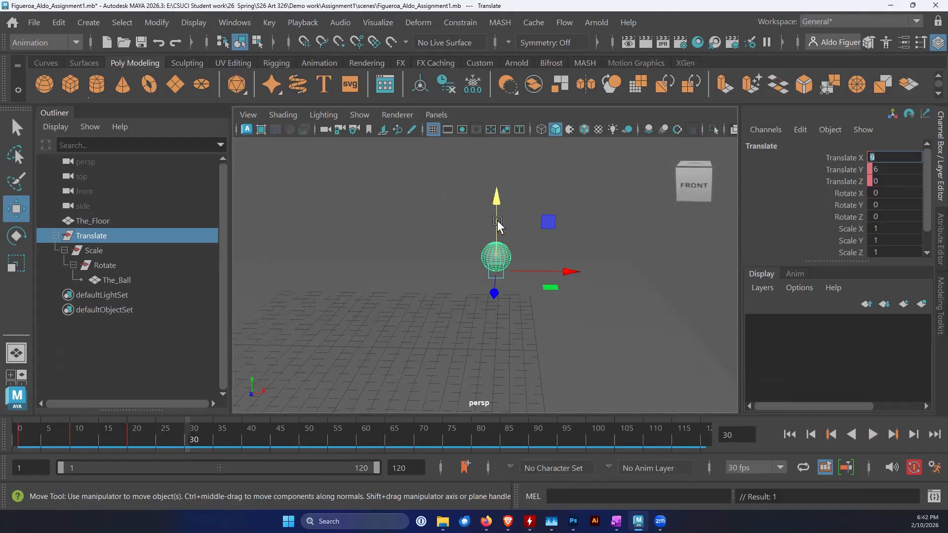
drag(497, 197, 487, 288)
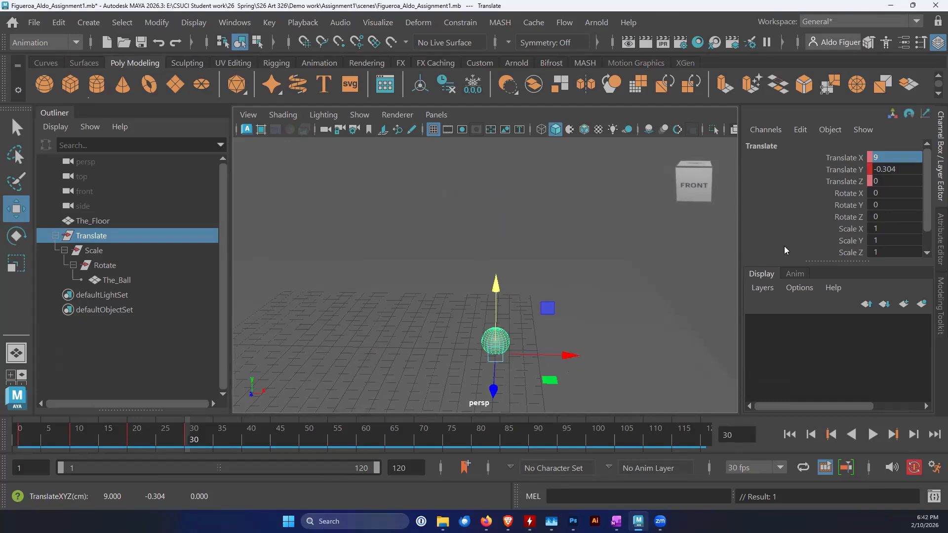
click(893, 158)
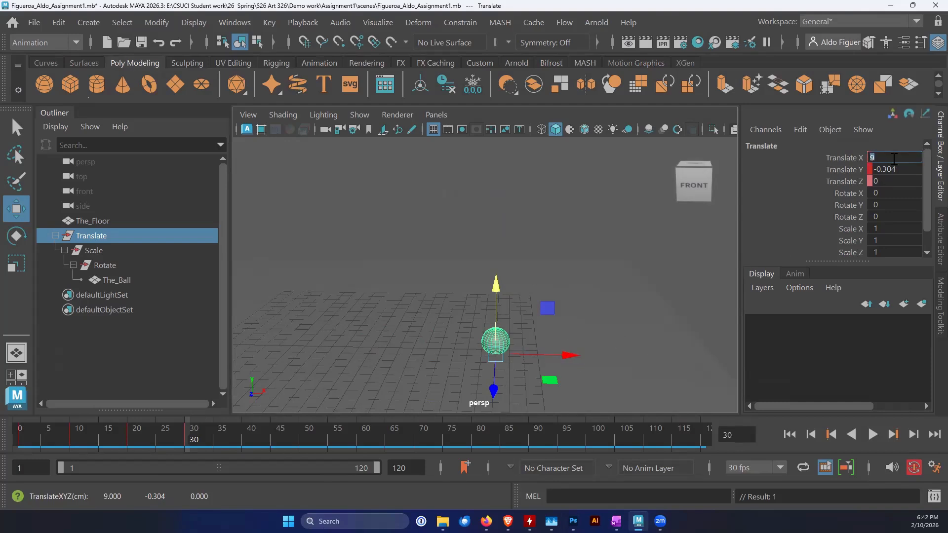
key(Return)
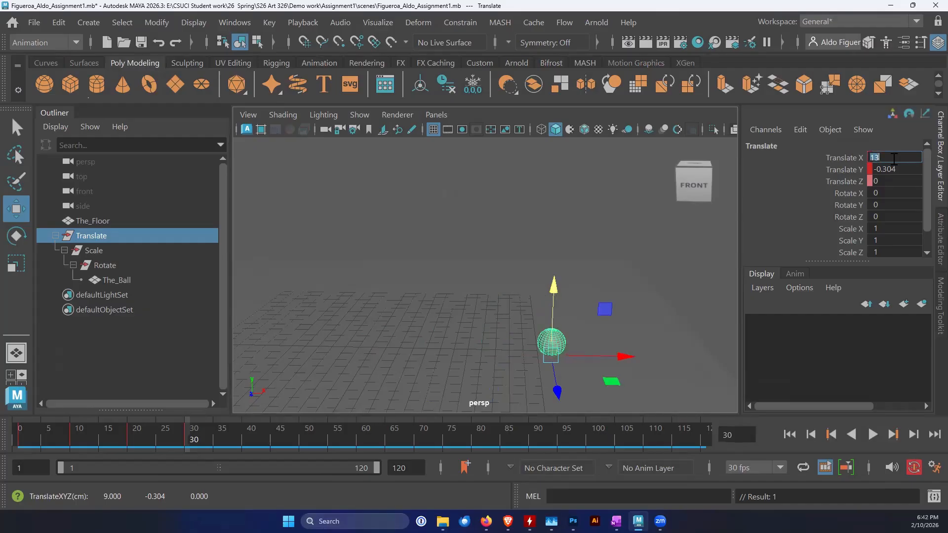
At frame 40, raise the Translate group to about Y 3.3 and move it forward to about X 15.9
drag(174, 449, 243, 460)
alt+middle_drag(472, 349, 423, 342)
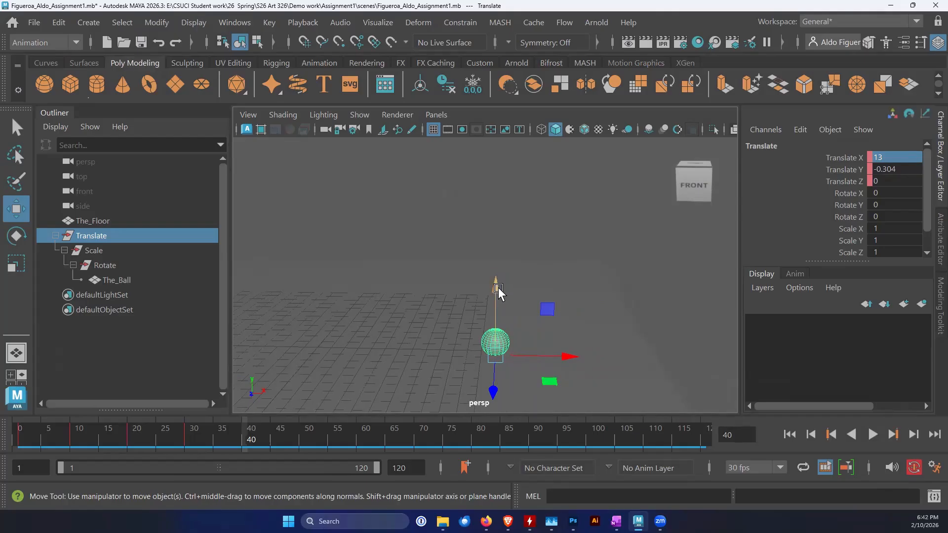
drag(496, 290, 498, 240)
mouse_move(238, 431)
mouse_down()
mouse_move(132, 447)
mouse_move(287, 453)
mouse_move(240, 454)
mouse_up()
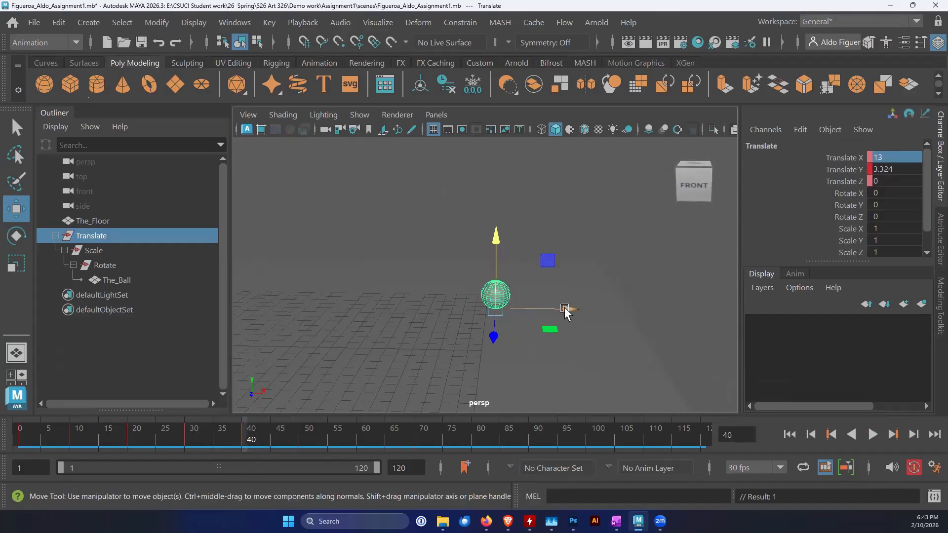
drag(565, 311, 610, 311)
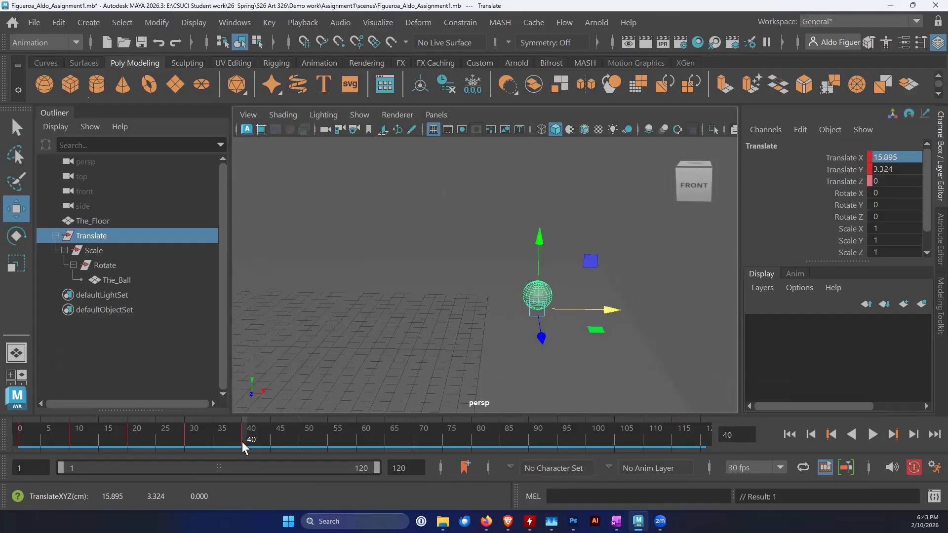
At frame 50, lower the Translate group to about Y -0.14 and move it forward to about X 18.4
key(alt+v)
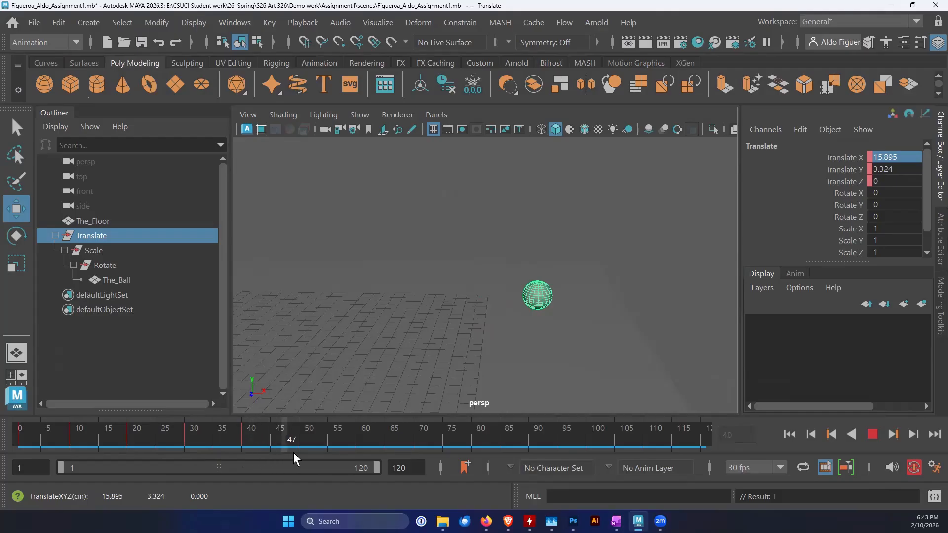
key(alt+v)
drag(534, 236, 542, 290)
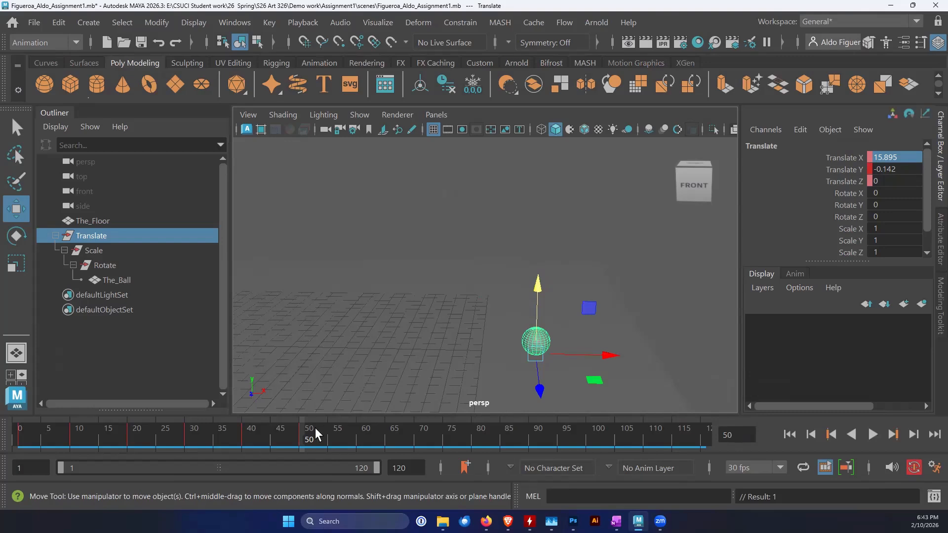
key(alt+v)
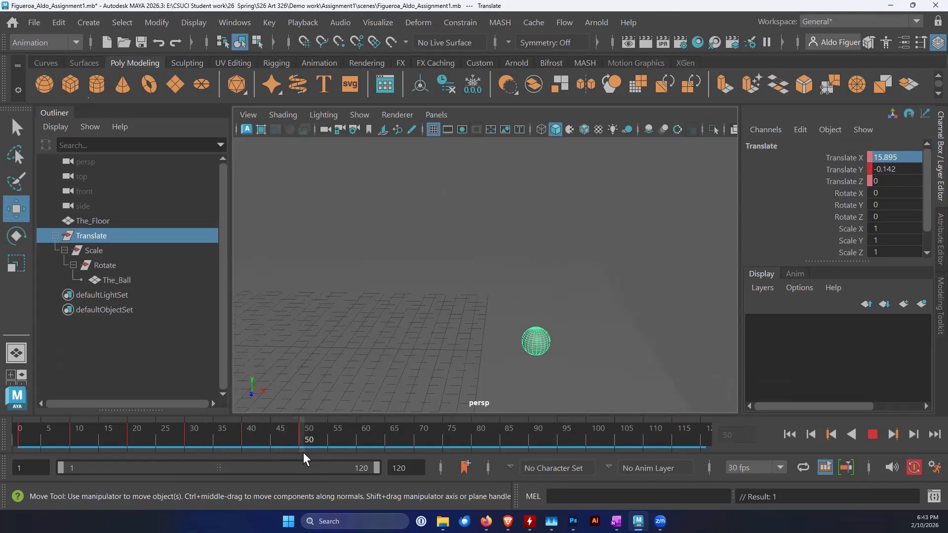
key(alt+v)
drag(606, 351, 641, 358)
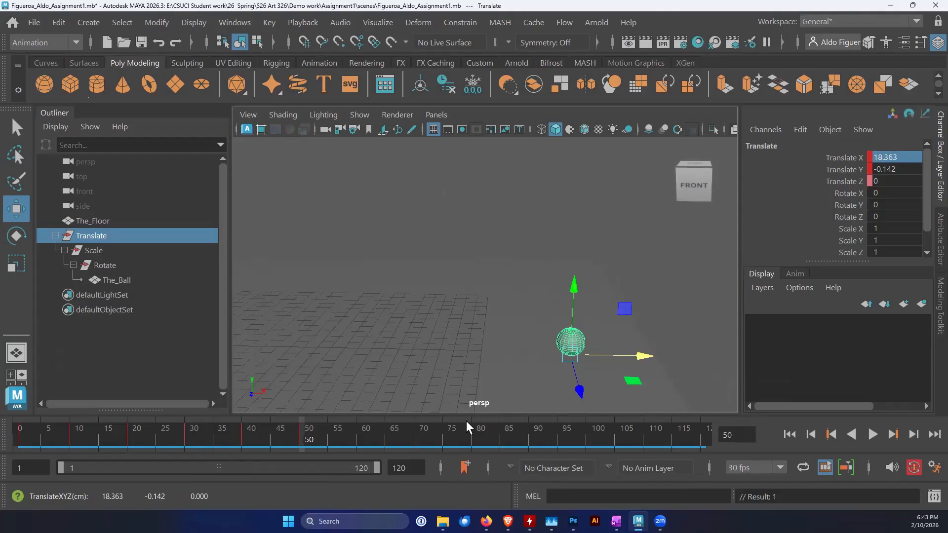
At frame 60, raise the Translate group slightly to about Y 1.1 and move it forward to about X 20.1
mouse_move(309, 440)
mouse_down()
mouse_move(20, 443)
mouse_move(162, 459)
mouse_move(283, 460)
mouse_move(319, 454)
mouse_move(294, 448)
mouse_move(349, 449)
mouse_move(226, 444)
mouse_move(300, 446)
mouse_up()
click(308, 448)
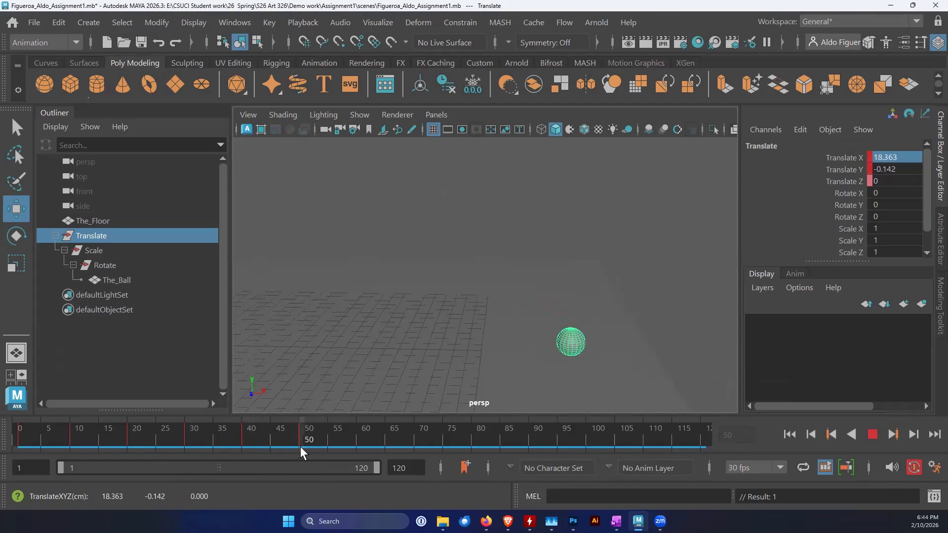
drag(358, 444, 359, 444)
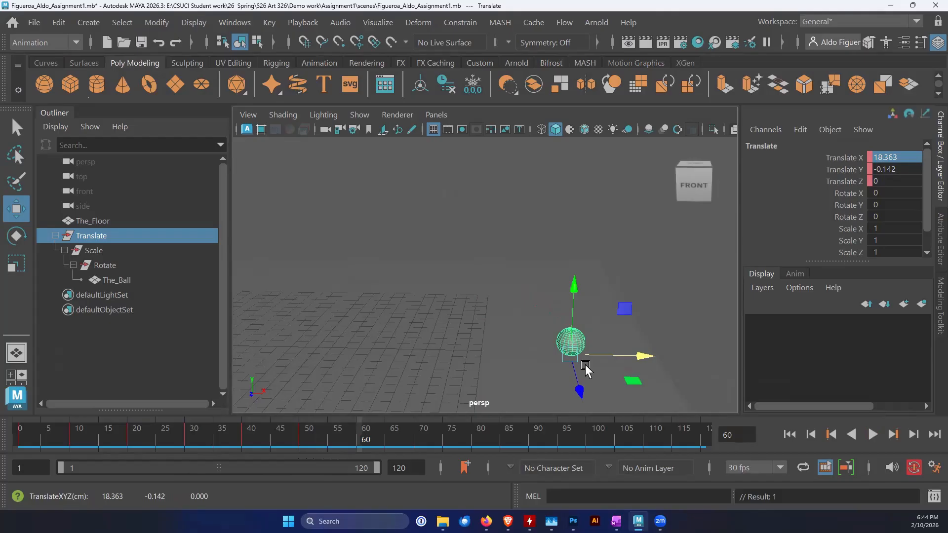
drag(577, 290, 581, 272)
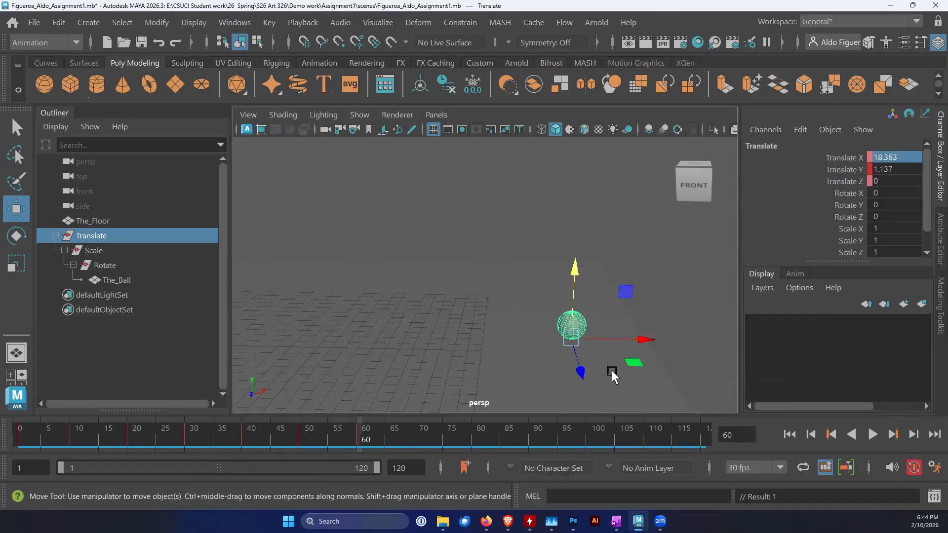
drag(641, 340, 667, 338)
At frame 70, lower the Translate group to about Y -0.05 and move it forward to about X 21.9
drag(361, 440, 412, 442)
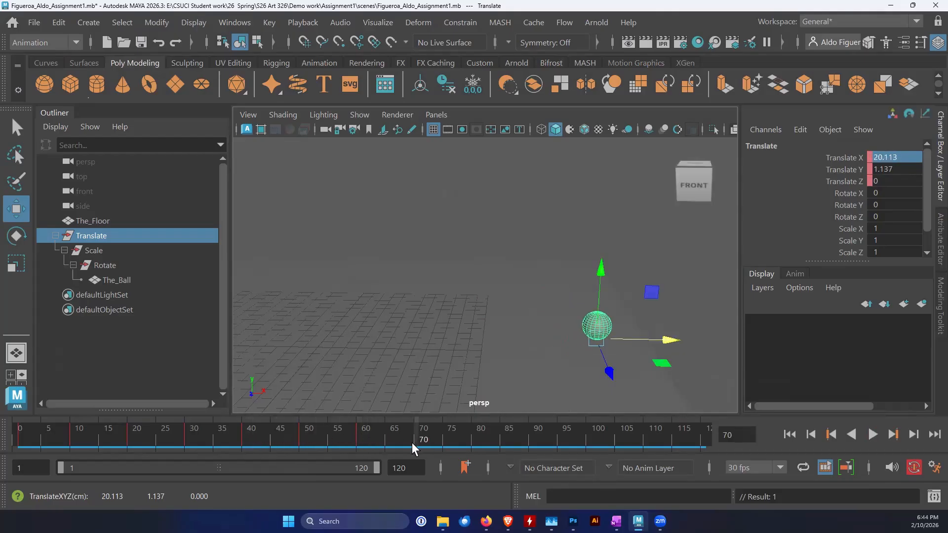
drag(601, 268, 602, 285)
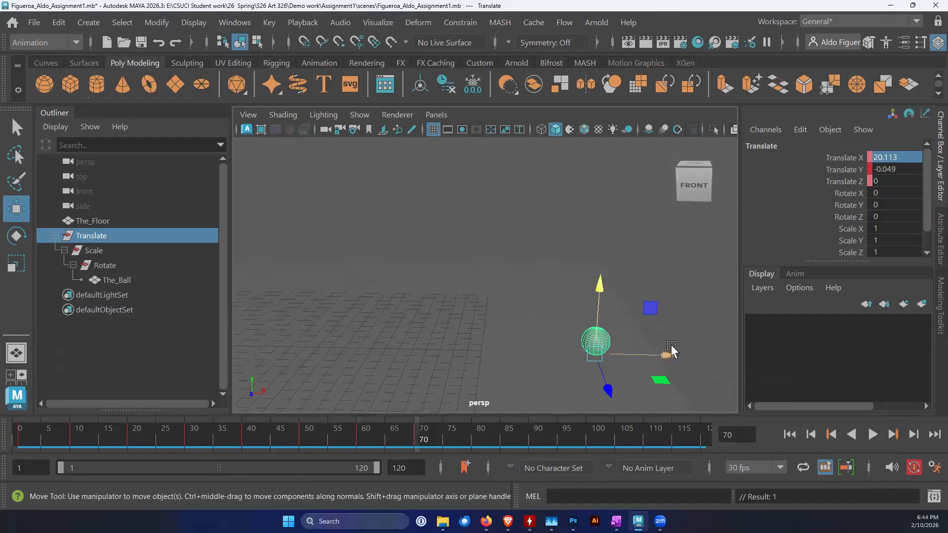
drag(667, 364, 694, 361)
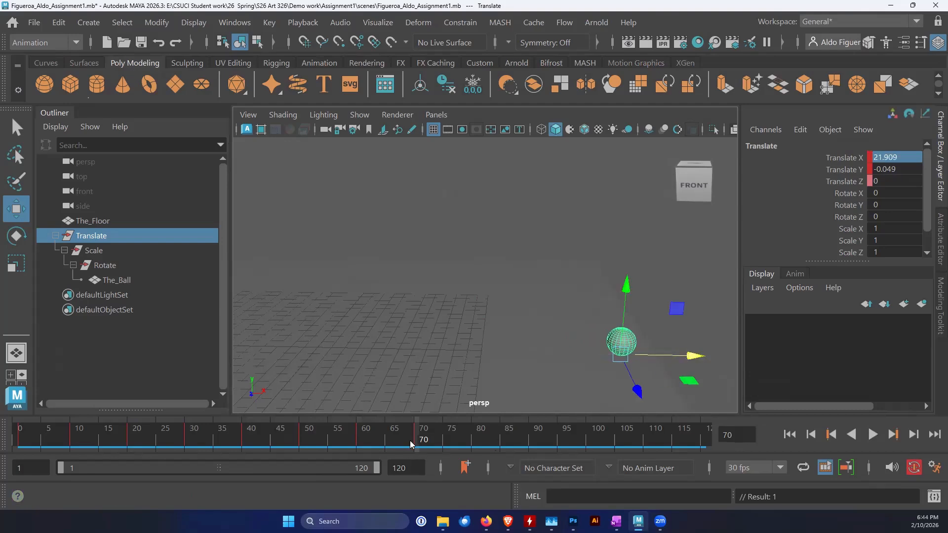
At frame 80, move the Translate group forward to about X 22.9 and set its Translate Y to 0
key(alt+v)
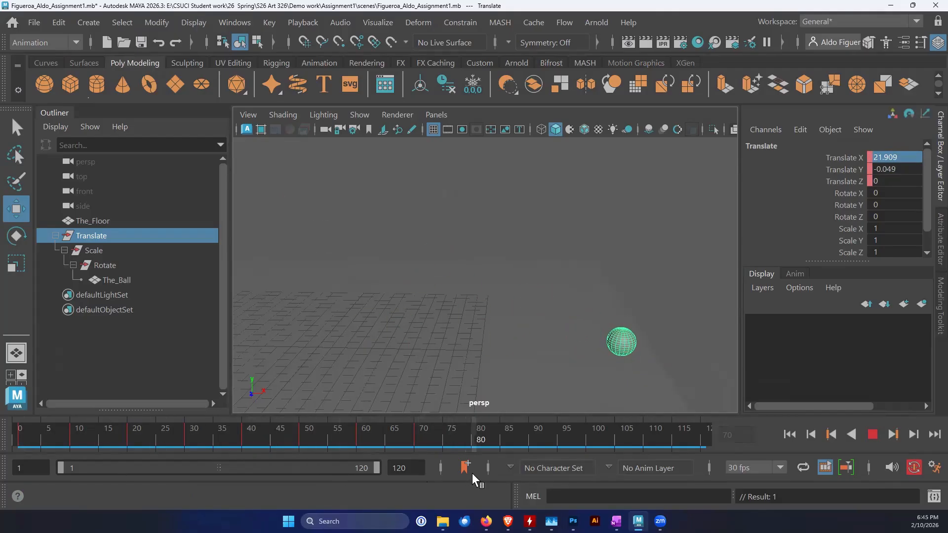
key(alt+v)
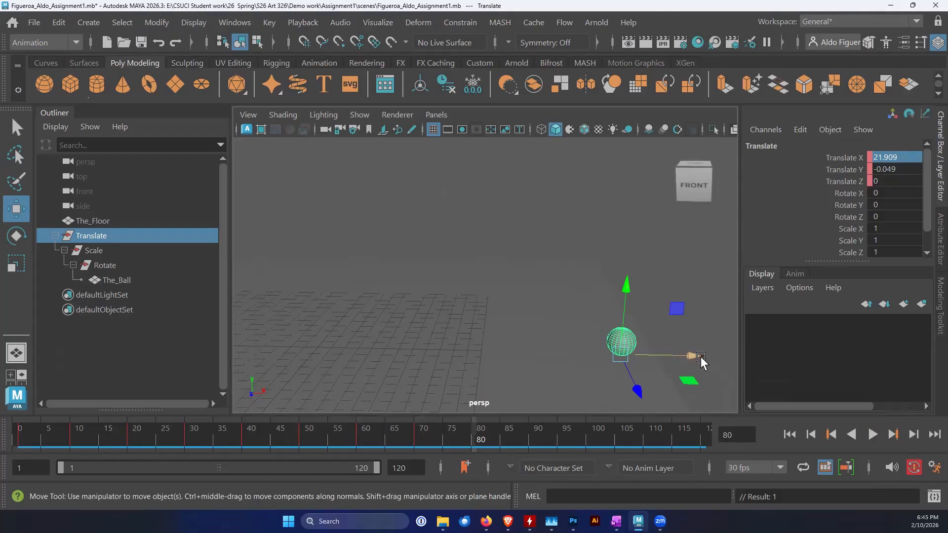
drag(694, 355, 709, 356)
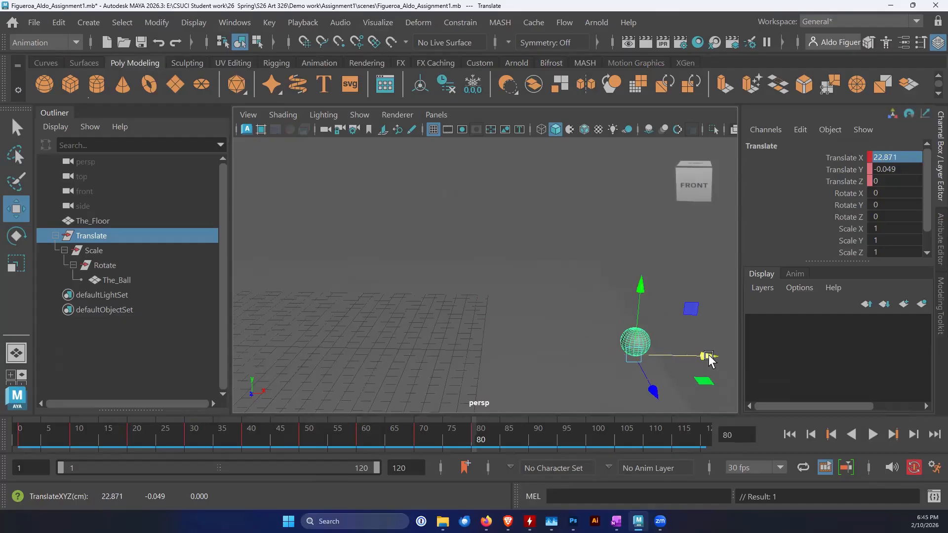
click(893, 169)
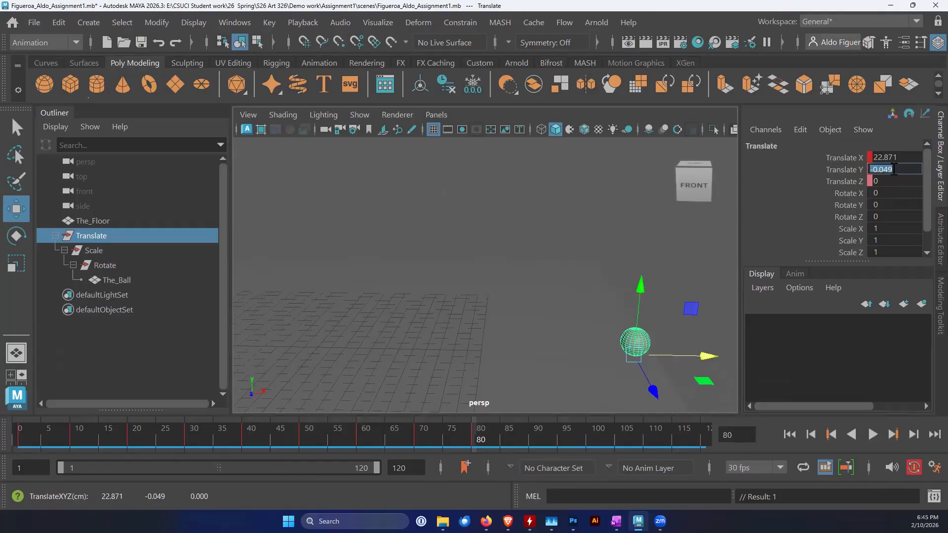
key(Return)
Play back the bounce animation from the start and review the ball's motion from a lower camera angle
drag(466, 449, 18, 457)
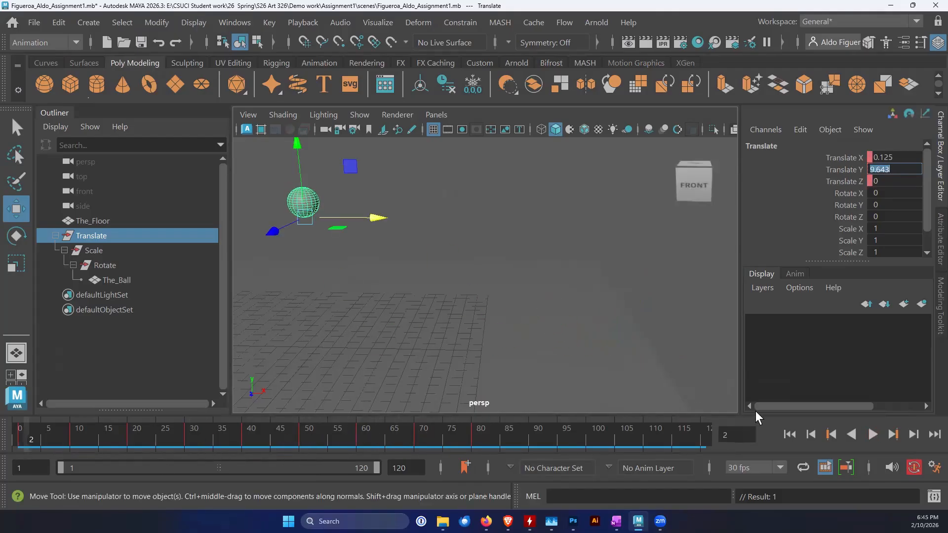
click(870, 435)
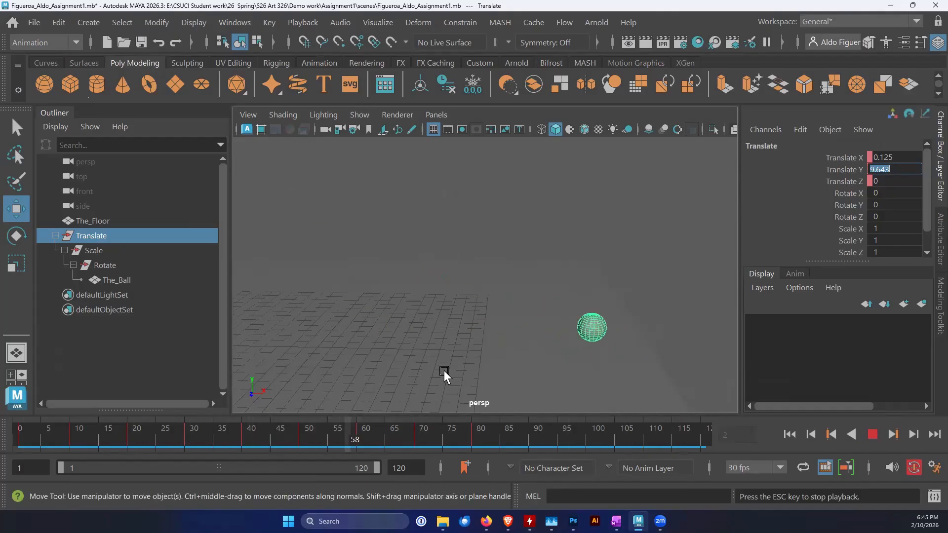
click(879, 439)
alt+middle_drag(494, 345, 534, 345)
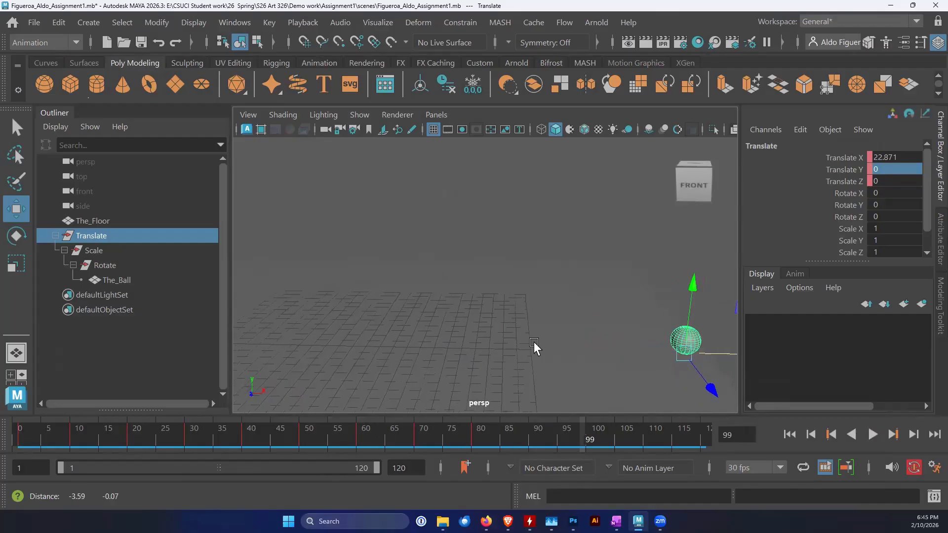
click(789, 434)
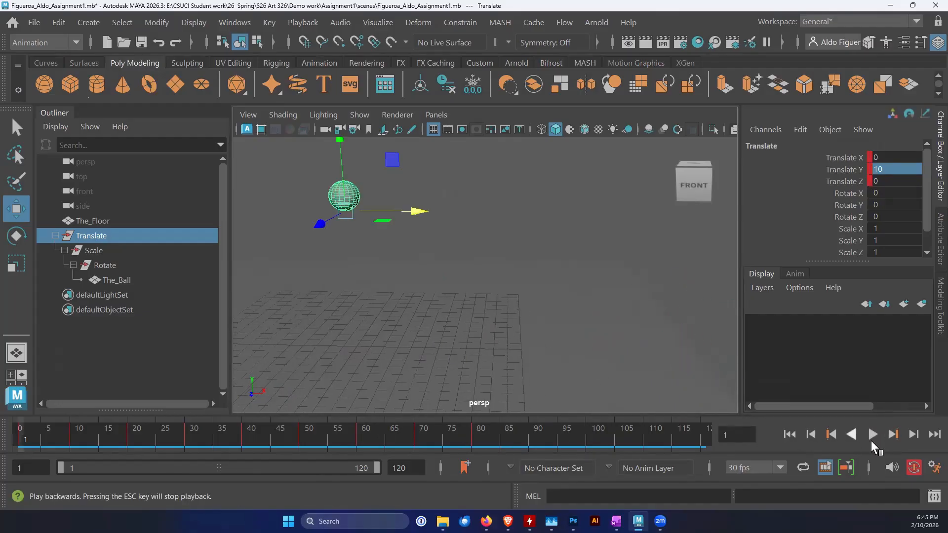
click(872, 434)
alt+drag(559, 368, 525, 353)
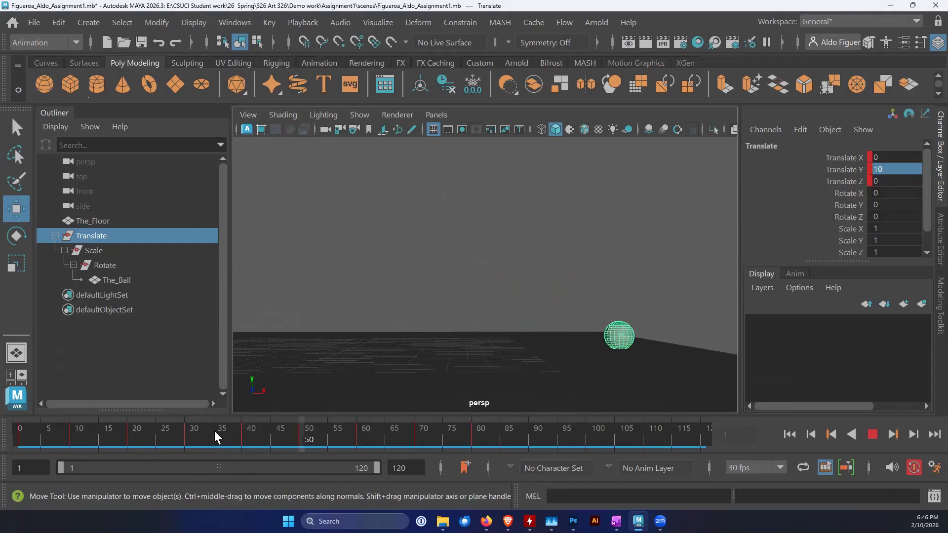
click(871, 434)
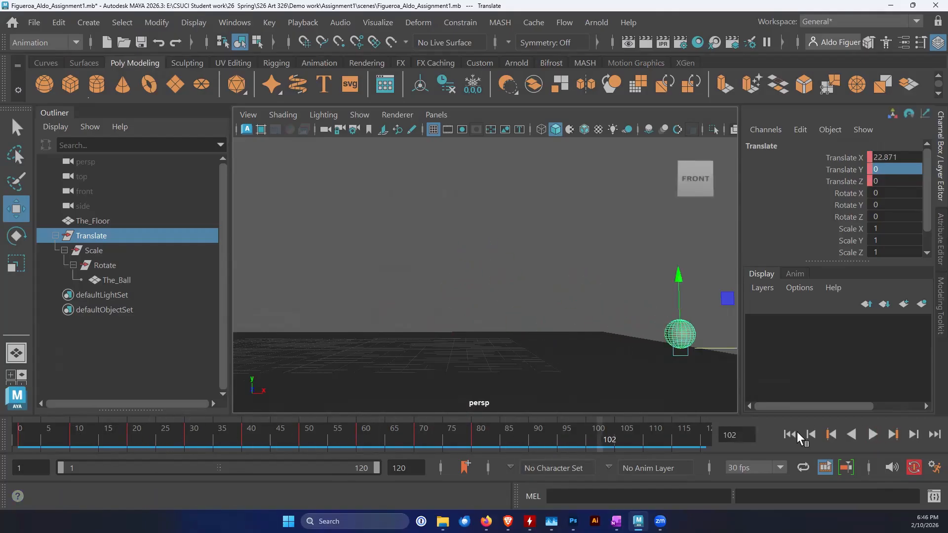
click(789, 434)
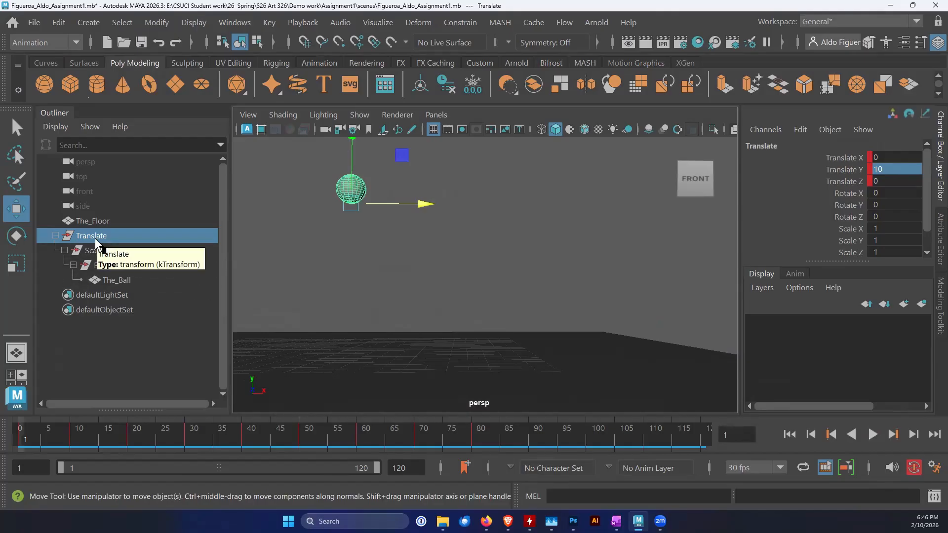
Open the Graph Editor for the Translate group and enlarge its window over the viewport
click(244, 25)
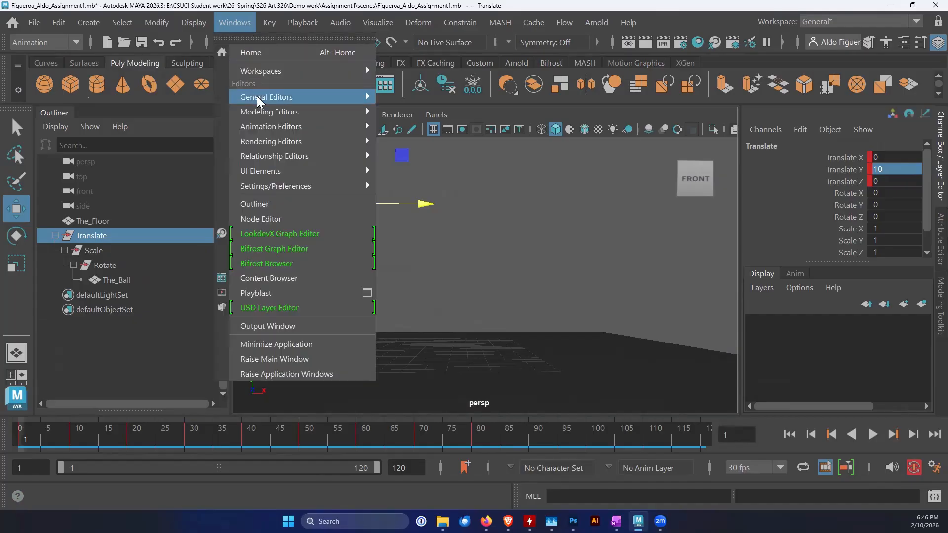
mouse_move(265, 129)
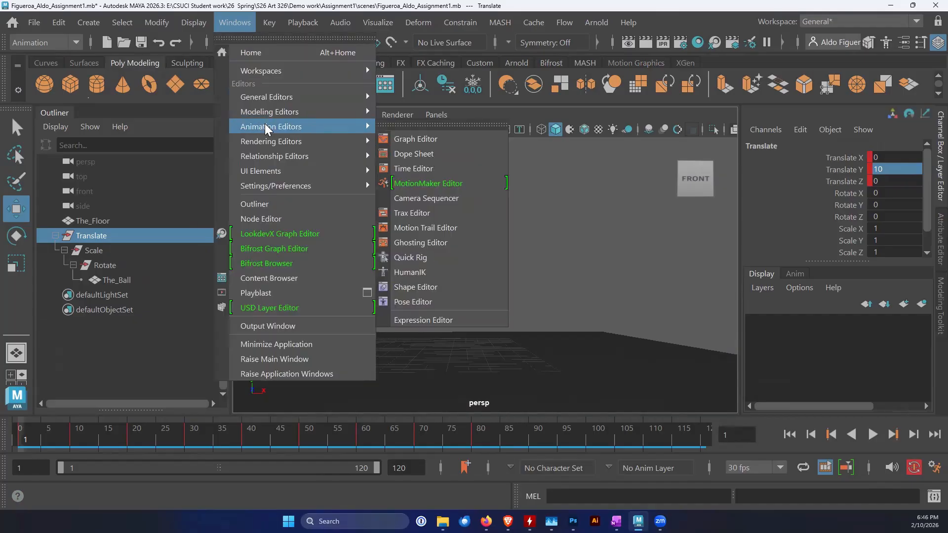
click(411, 139)
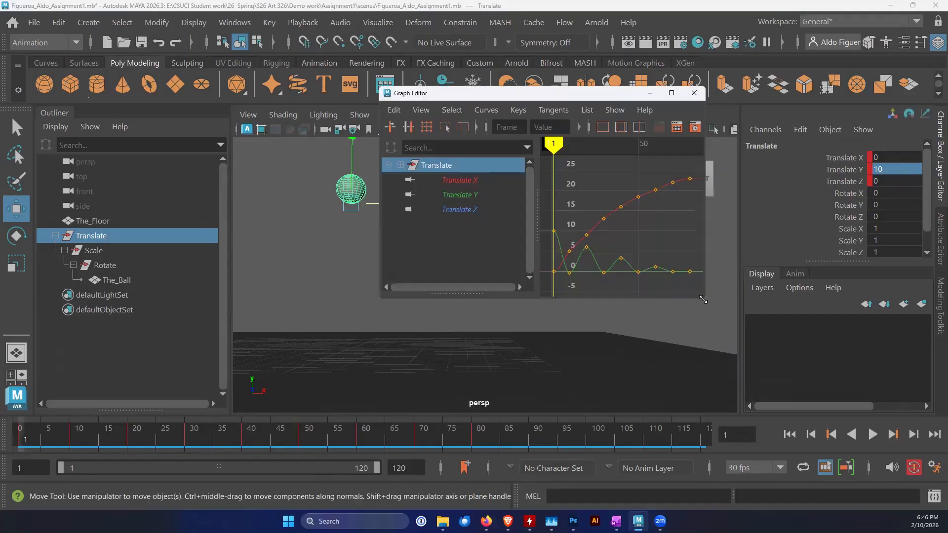
drag(703, 300, 891, 410)
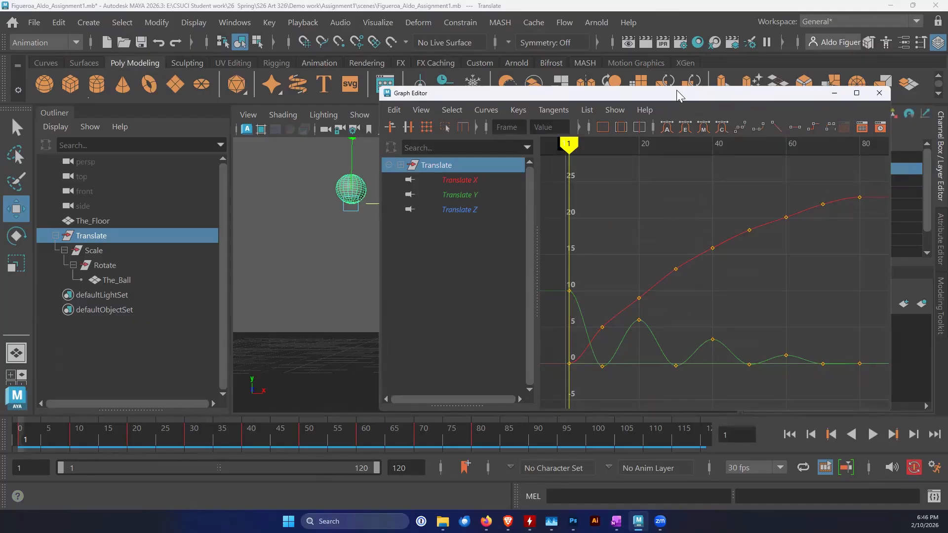
drag(676, 90, 538, 73)
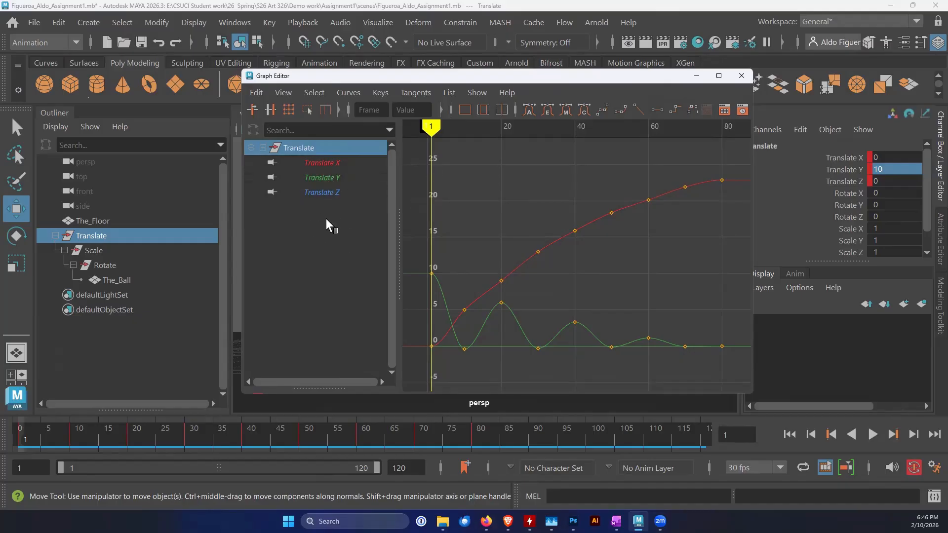
Inspect the Translate X curve, isolate the Translate Y curve and give its frame 1 key flat tangents
click(328, 162)
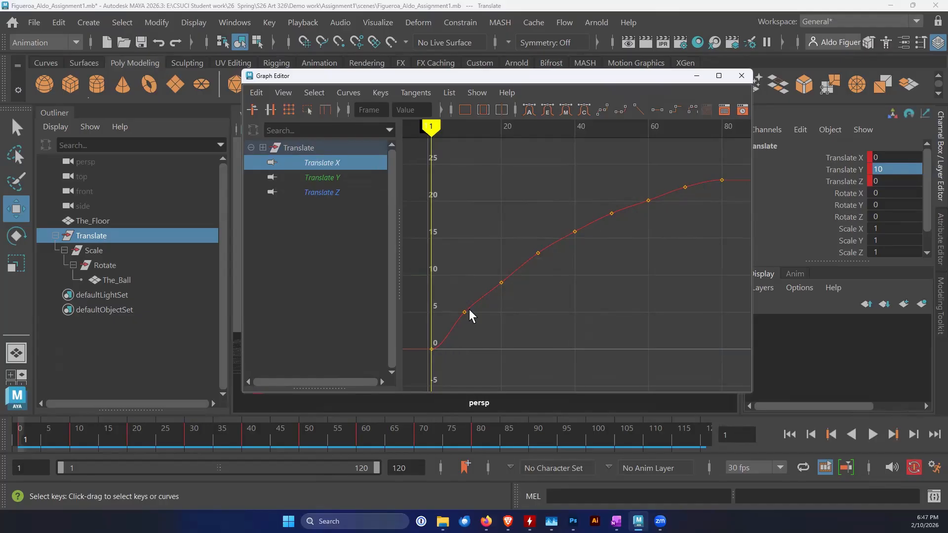
click(323, 179)
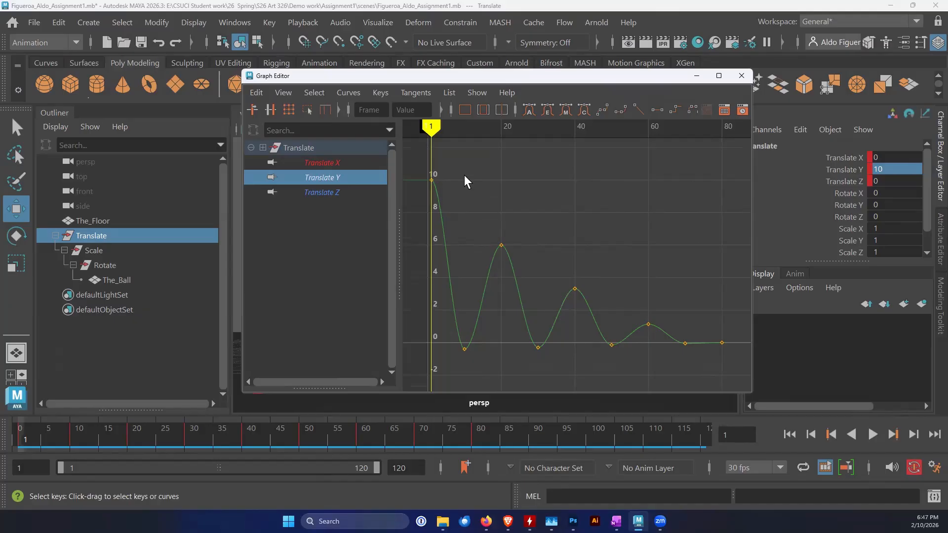
drag(423, 189, 422, 190)
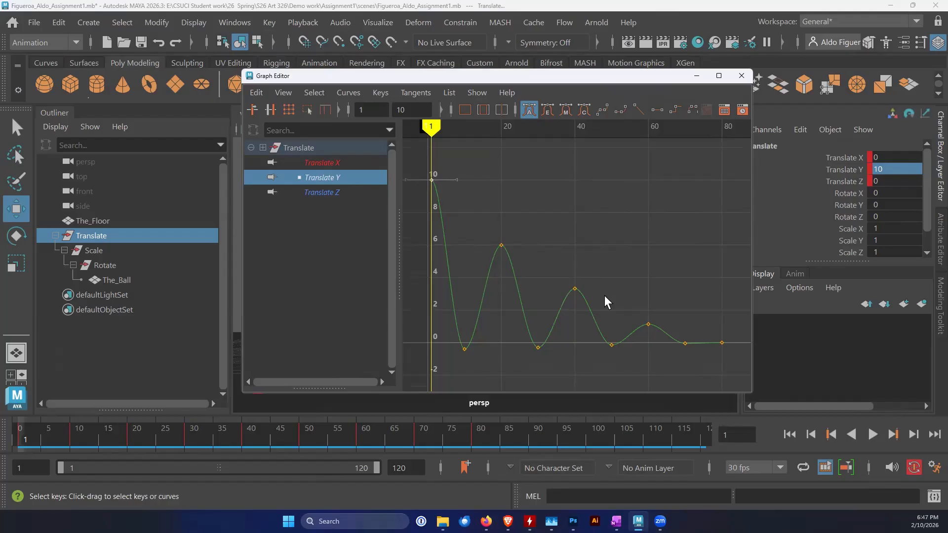
click(413, 94)
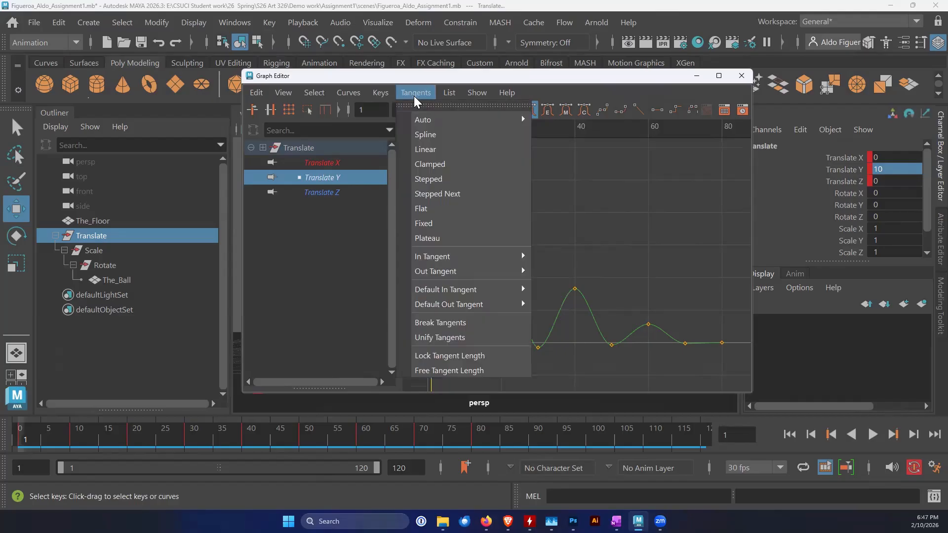
click(426, 208)
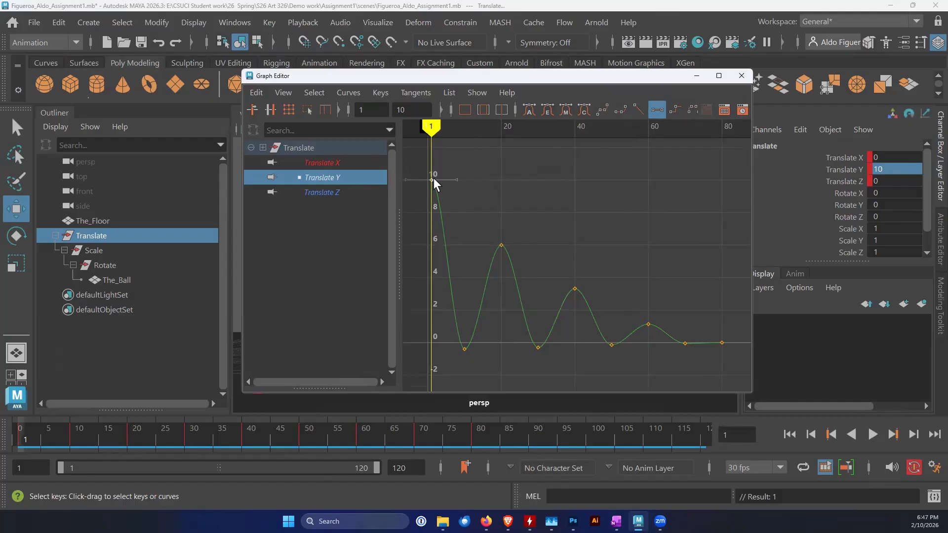
Apply flat tangents to the Translate Y peak keys at frames 20, 40 and 60
drag(512, 241, 489, 256)
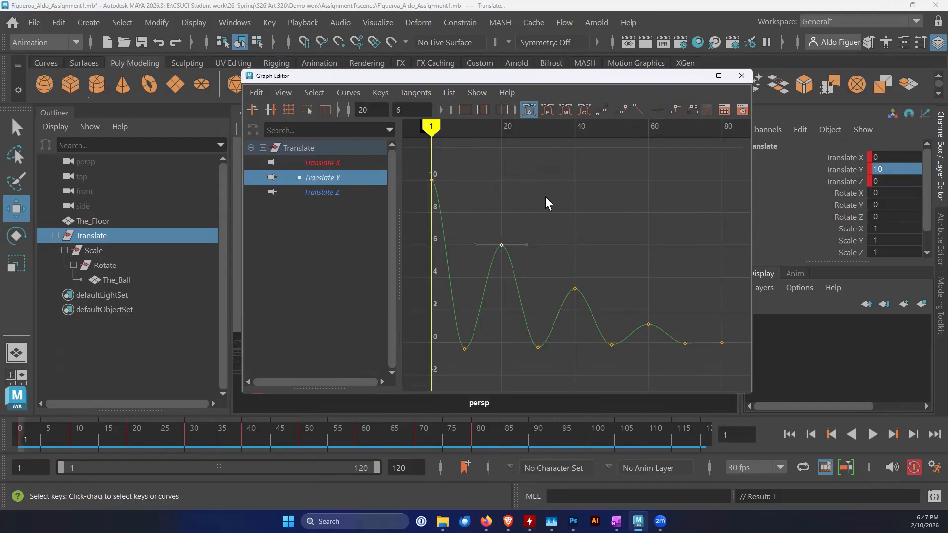
click(529, 111)
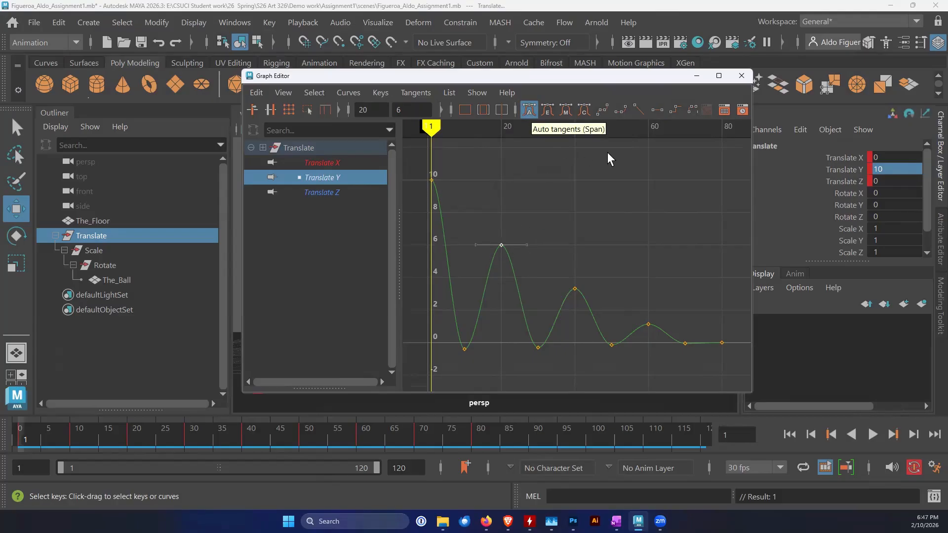
click(657, 111)
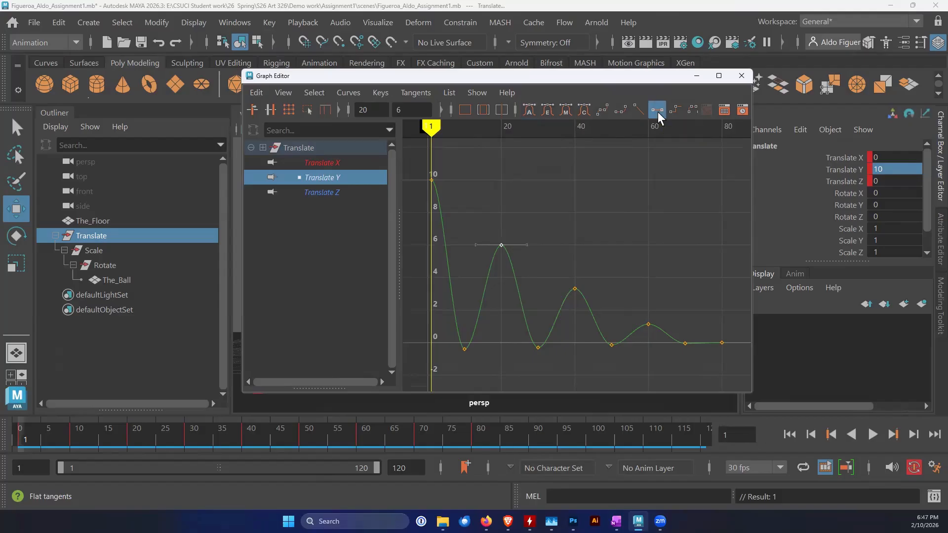
drag(550, 303, 550, 304)
click(658, 110)
drag(652, 322, 647, 327)
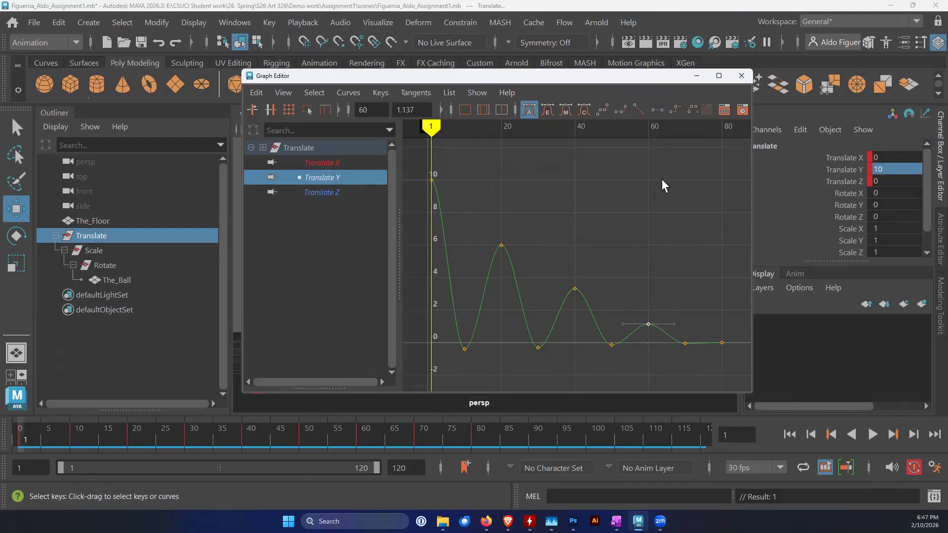
click(657, 110)
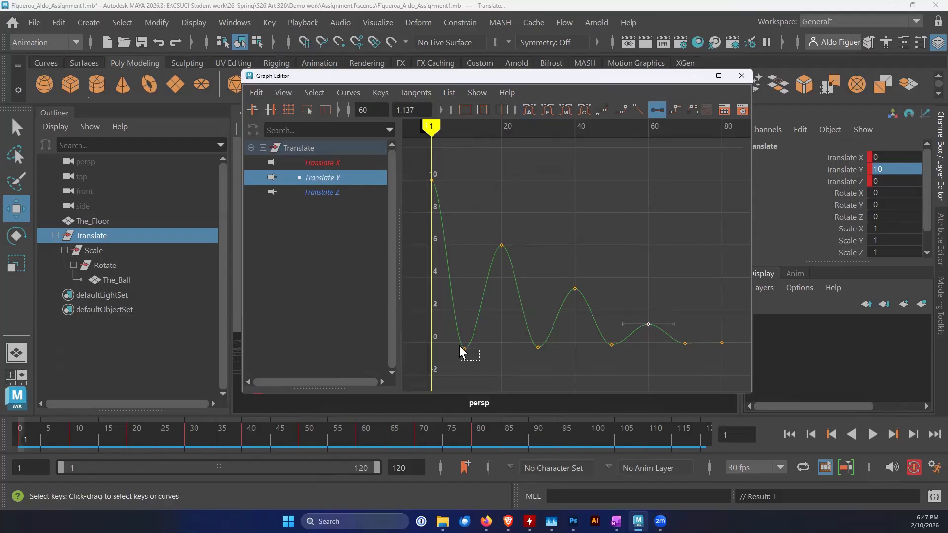
Apply linear tangents to the Translate Y ground-contact keys at frames 10, 30, 50 and 70
drag(452, 339, 452, 338)
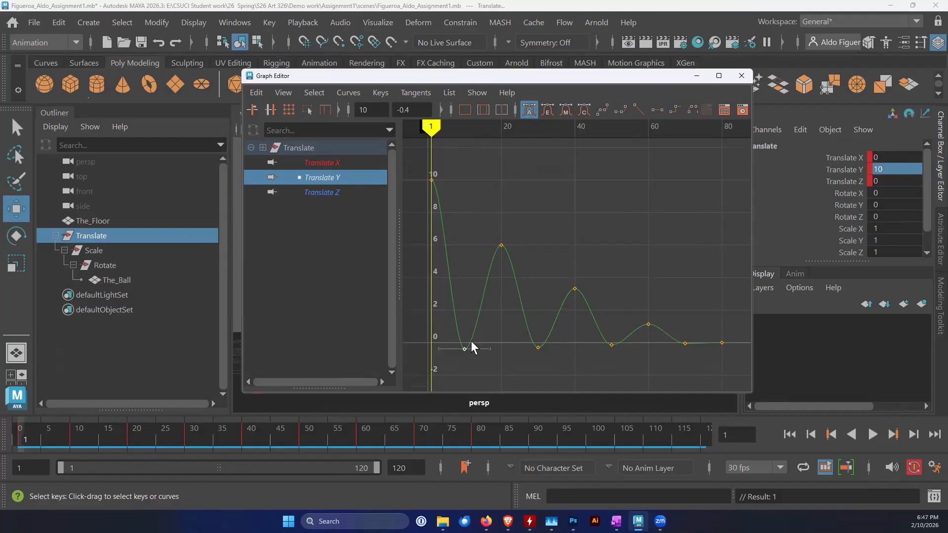
click(416, 93)
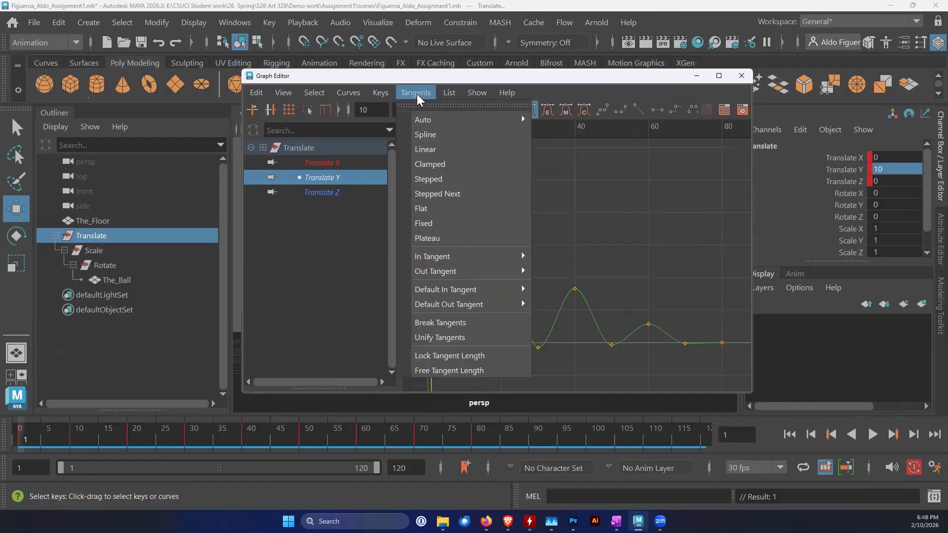
click(431, 148)
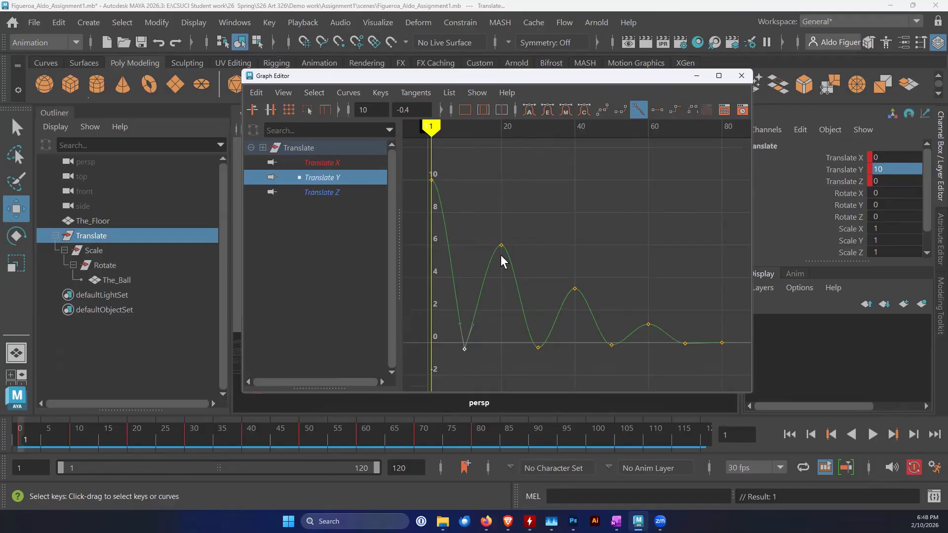
click(538, 347)
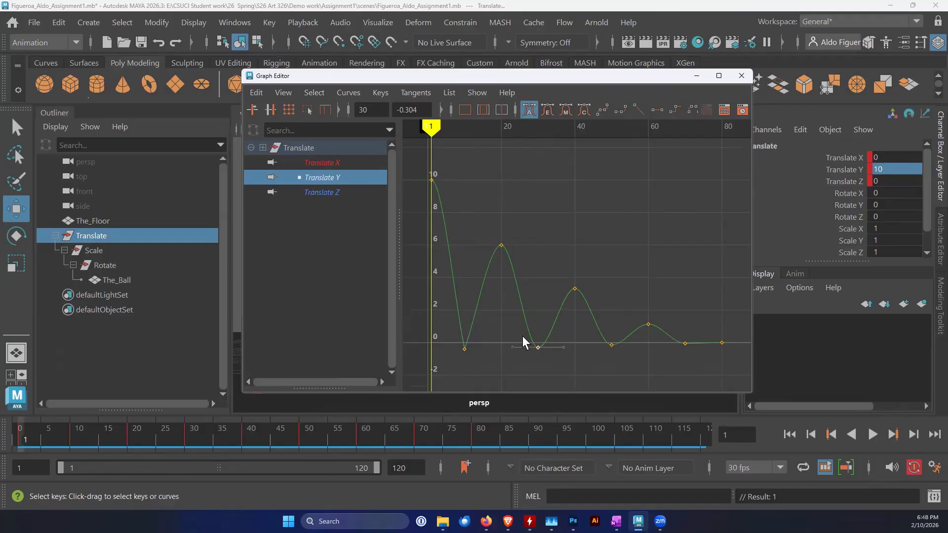
click(637, 108)
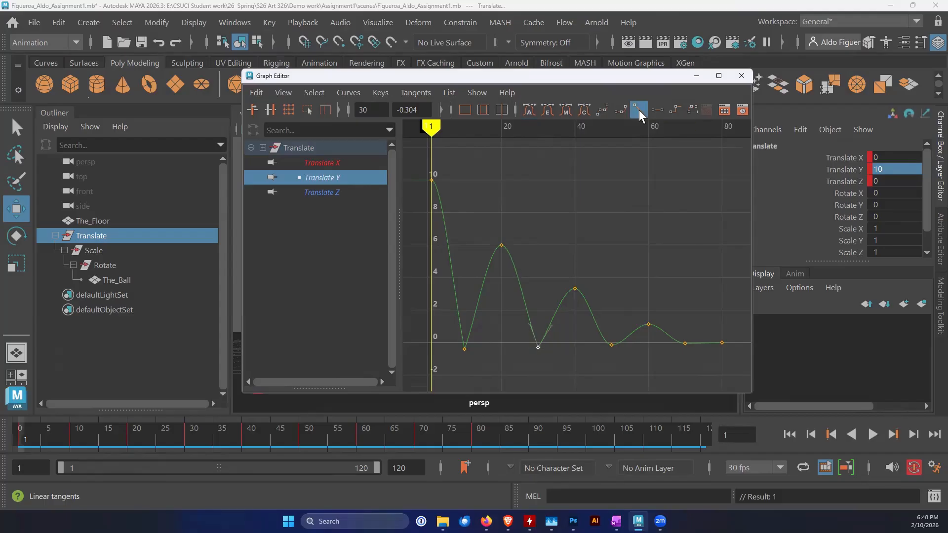
click(611, 345)
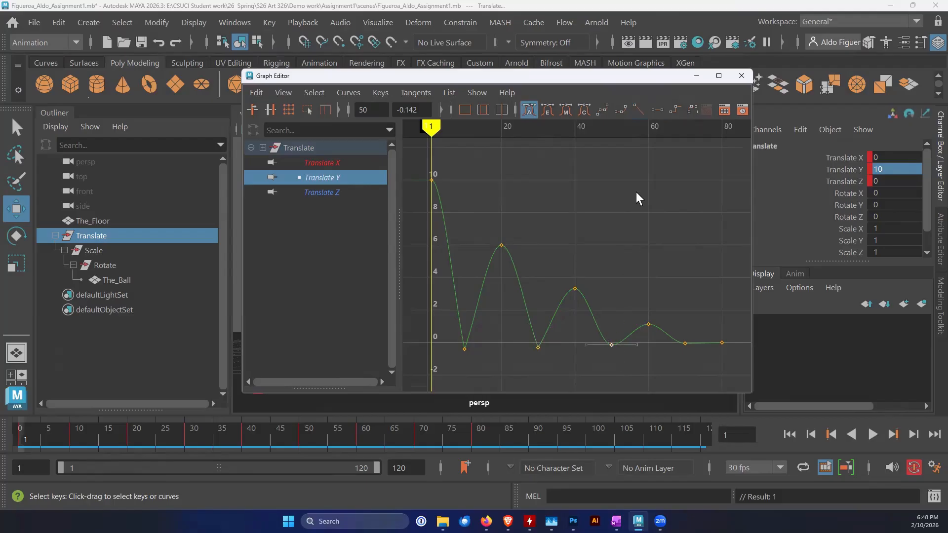
click(642, 109)
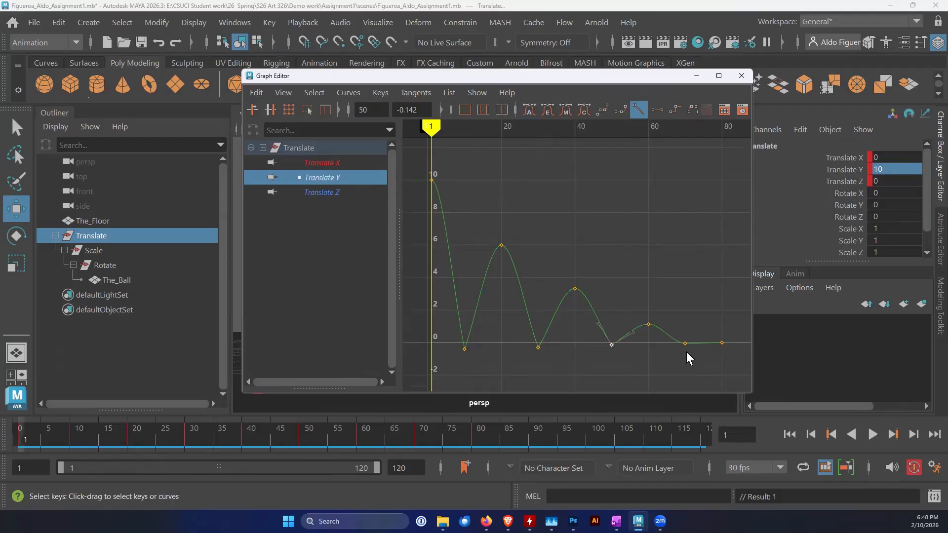
click(685, 342)
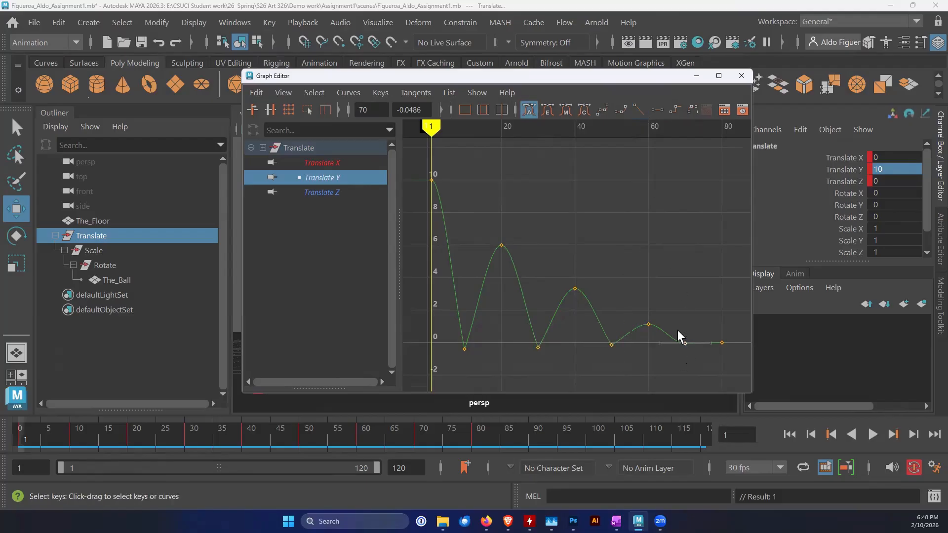
click(638, 109)
Apply linear tangents to the last Translate Y key at frame 80 and clear the key selection
click(714, 359)
drag(726, 352, 711, 322)
click(637, 110)
click(668, 256)
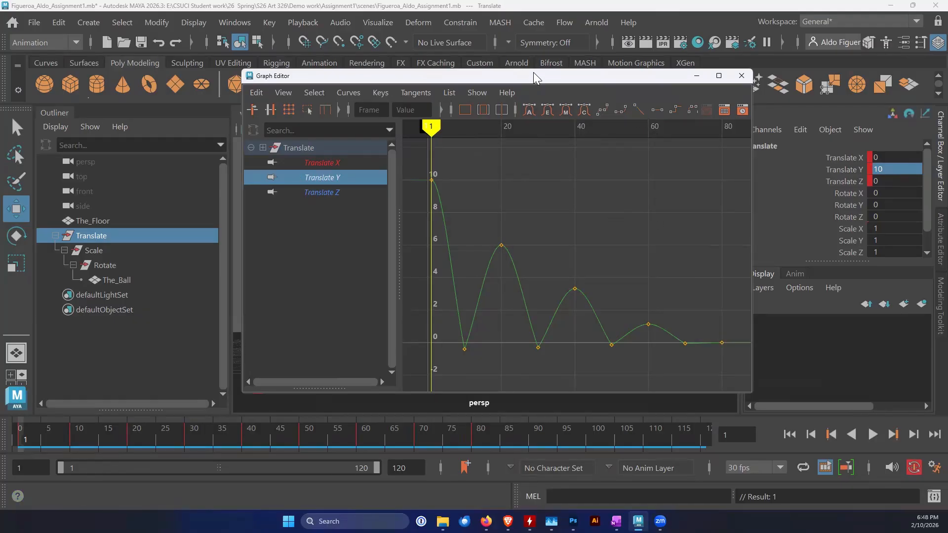
Put the Graph Editor away, play back the bouncing ball in the viewport and scrub to the first ground contact at frame 10
drag(533, 72, 515, 86)
click(678, 91)
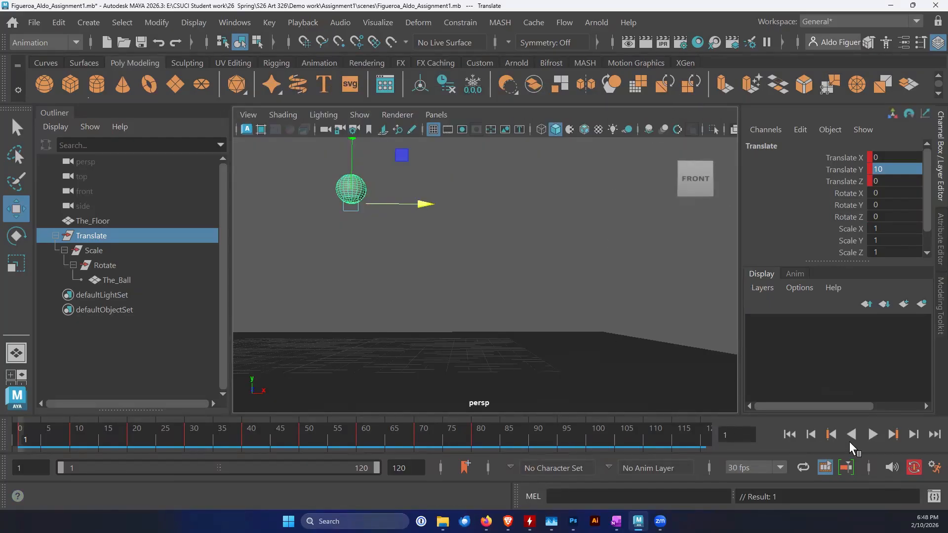
click(871, 434)
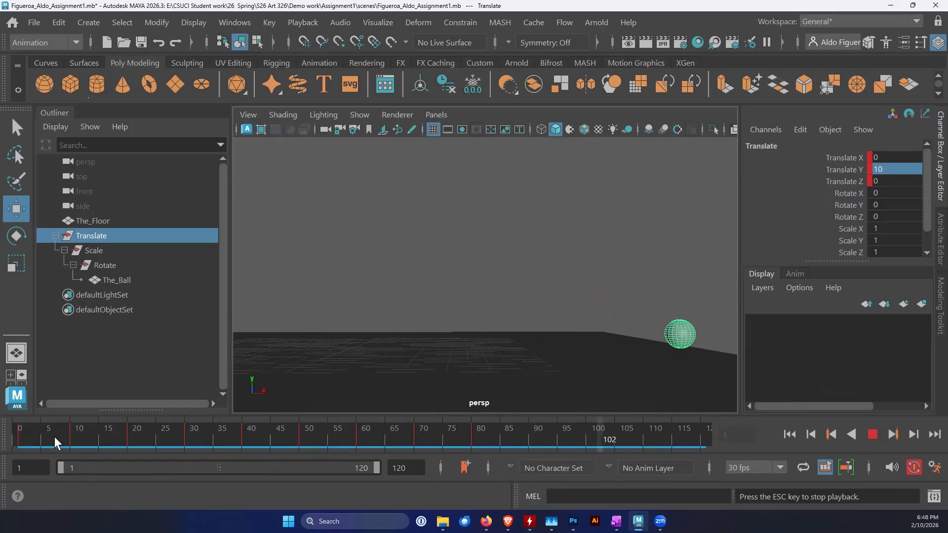
click(872, 434)
drag(45, 430, 71, 440)
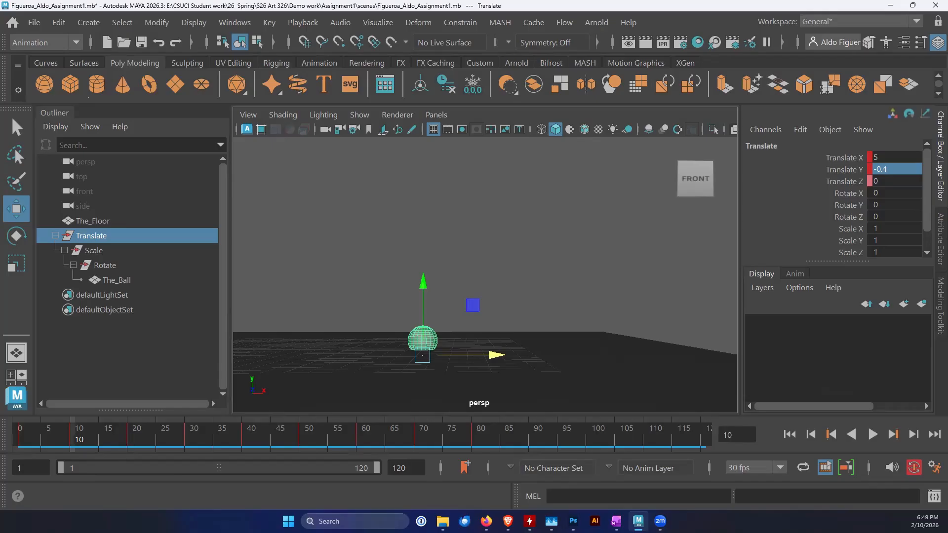
Reopen the Graph Editor, isolate the Translate X curve and apply linear tangents to all its keys
click(240, 21)
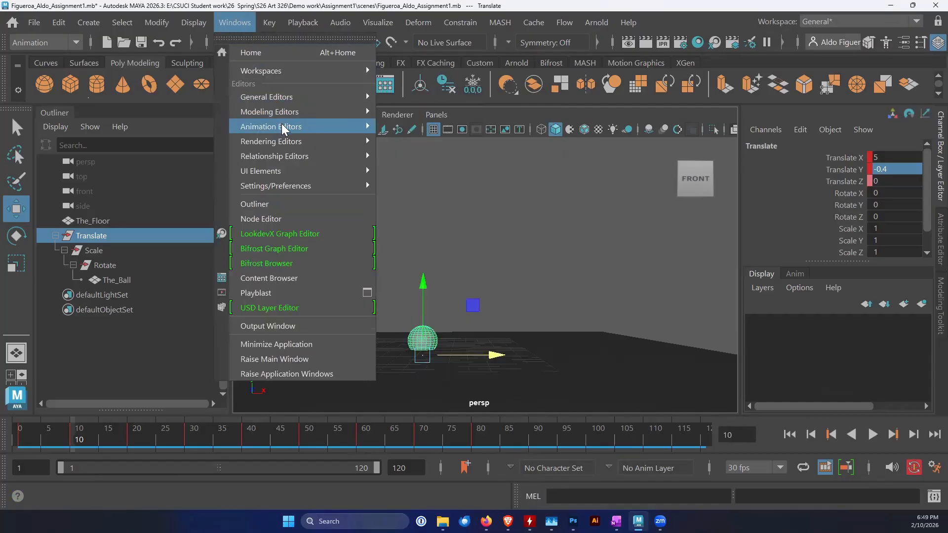
mouse_move(287, 127)
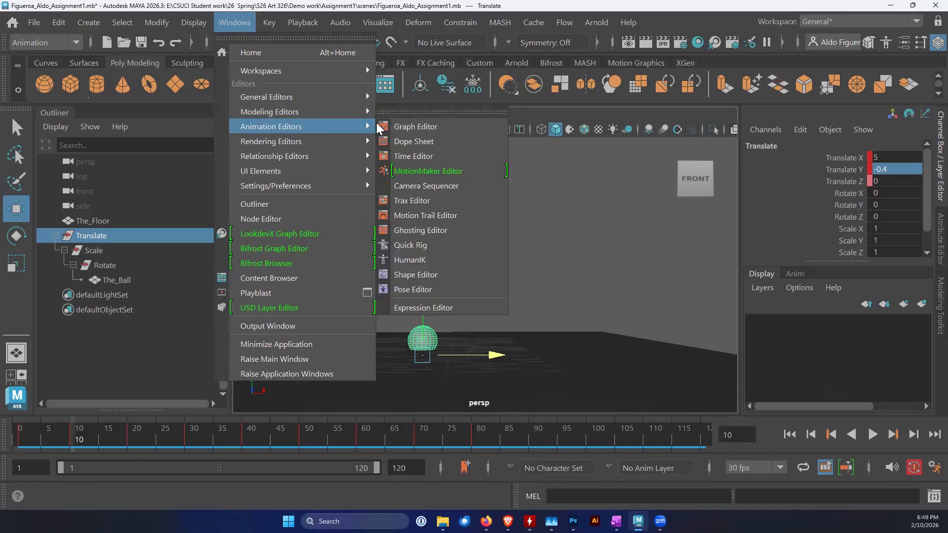
click(412, 127)
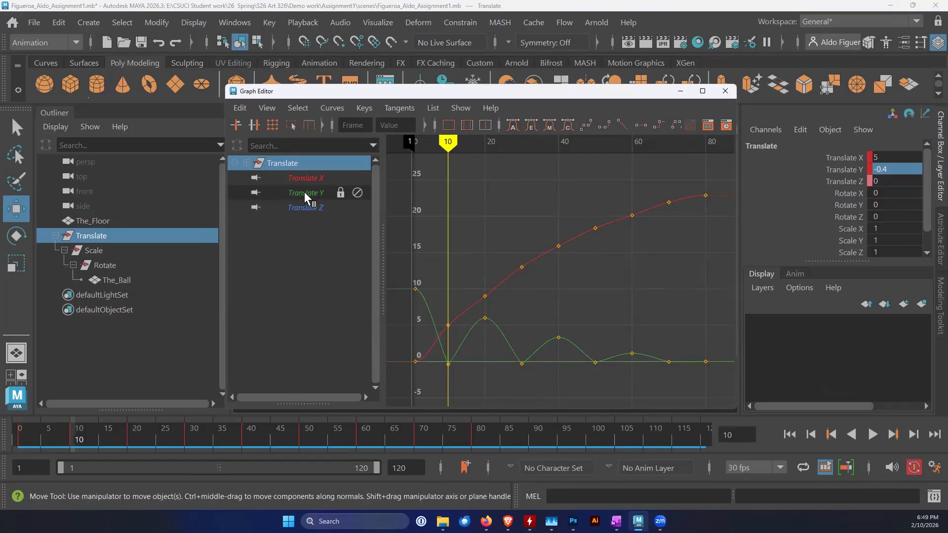
click(310, 178)
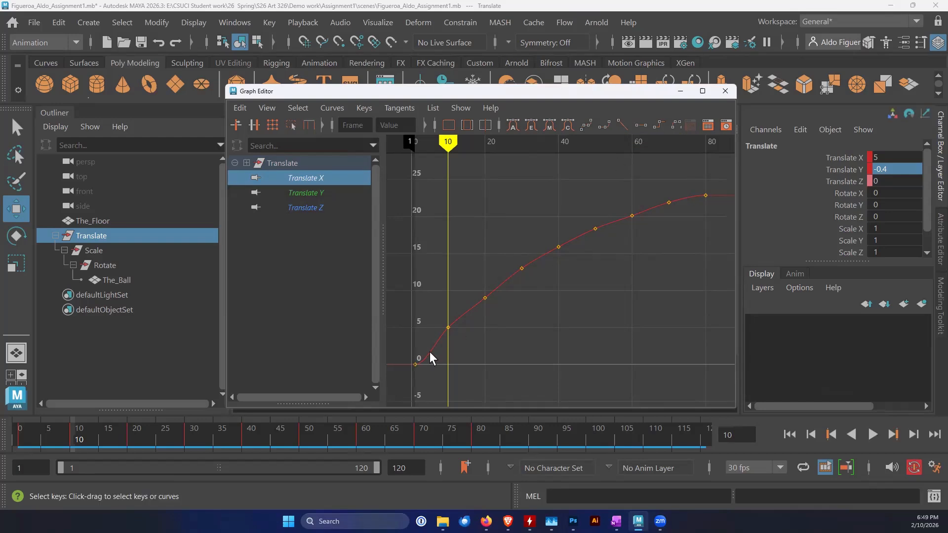
click(415, 364)
click(622, 125)
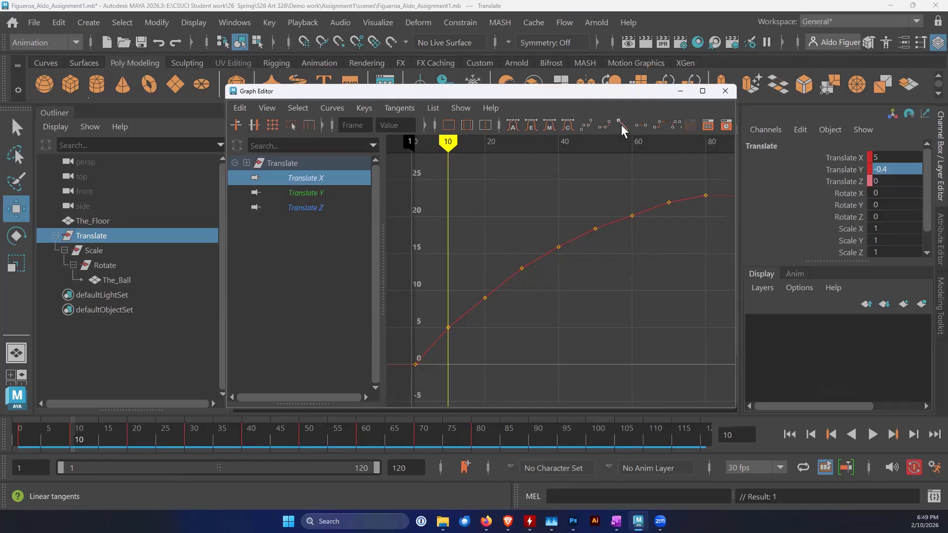
drag(716, 179, 408, 378)
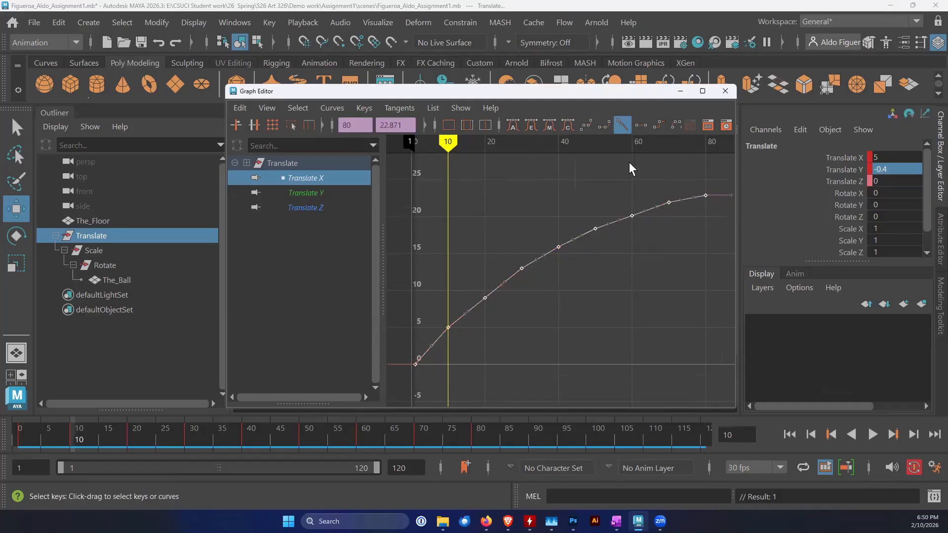
click(622, 126)
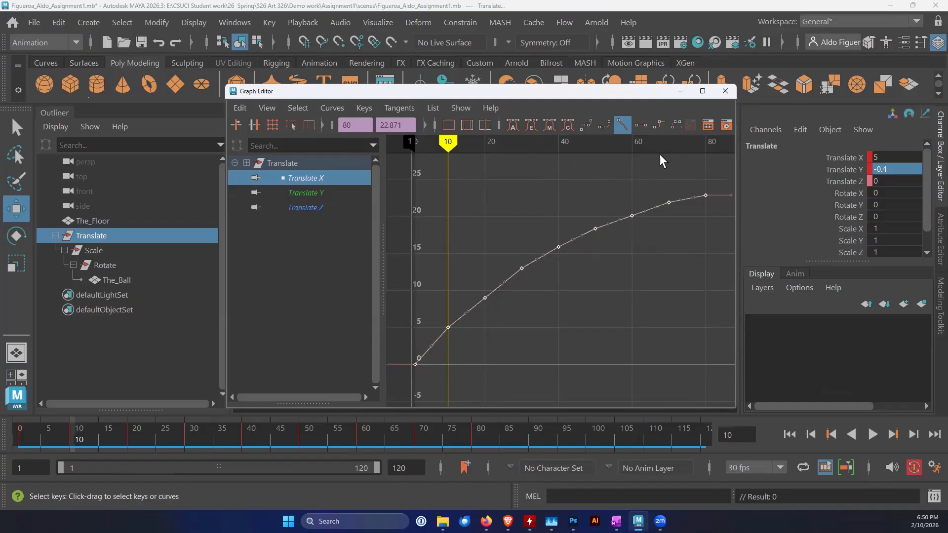
Show the Translate X and Y curves together and shift all their keys from frame 20 onward so they start at frame 18
ctrl+click(314, 193)
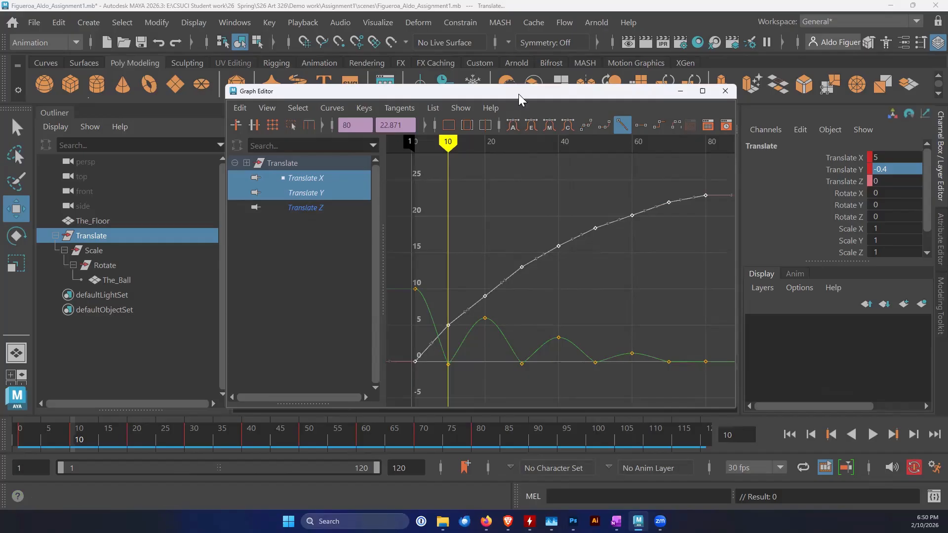
drag(518, 94, 569, 84)
drag(767, 168, 527, 372)
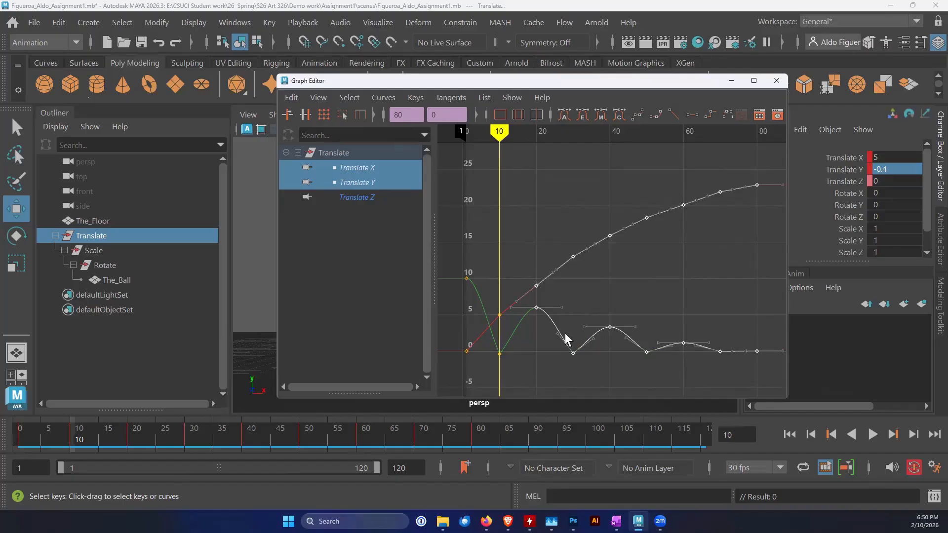
drag(499, 132, 535, 137)
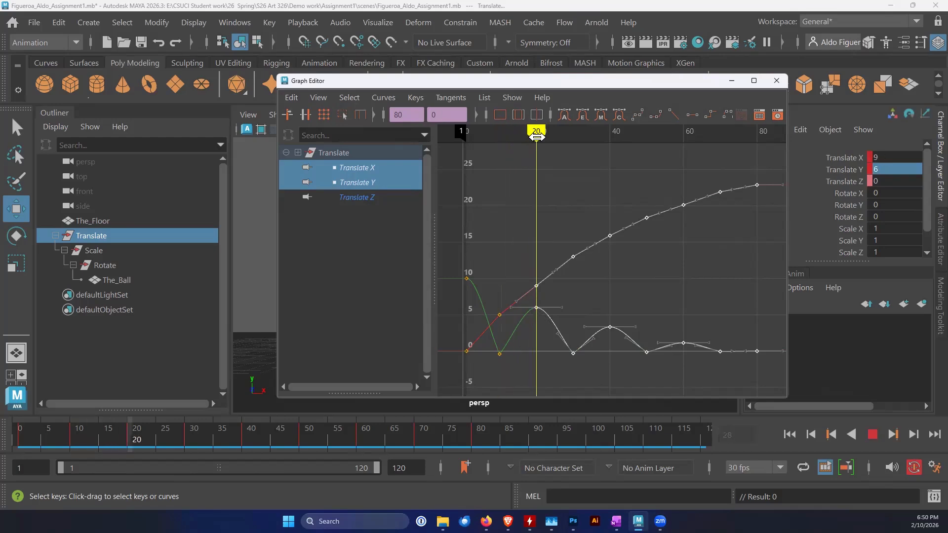
mouse_move(536, 136)
mouse_down()
mouse_move(570, 138)
mouse_move(528, 137)
mouse_up()
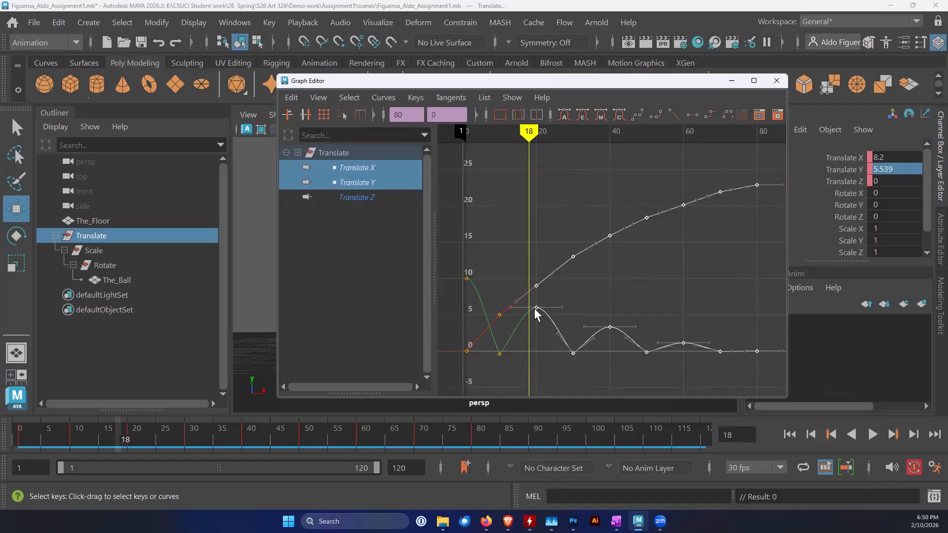
shift+middle_drag(535, 306, 527, 308)
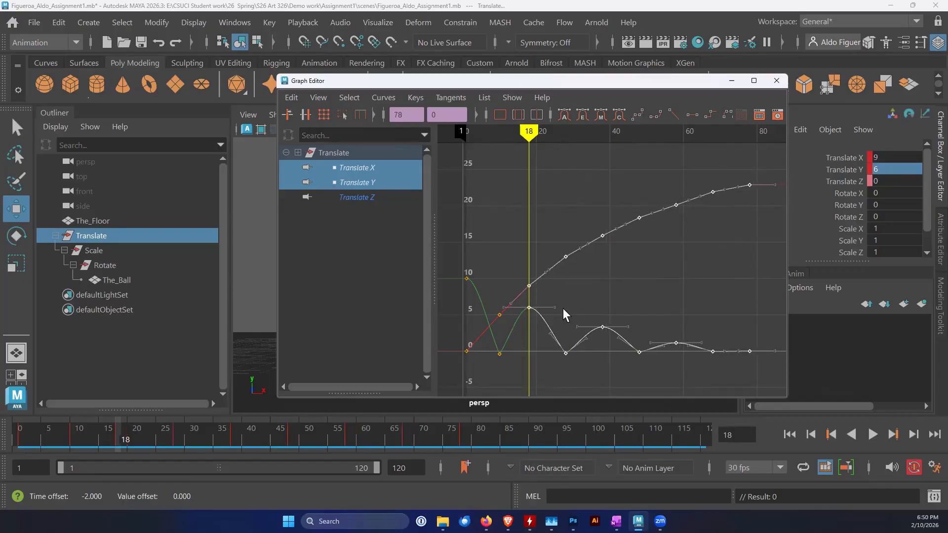
Shift the Translate X and Y keys from the second ground contact onward so they start at frame 26
drag(769, 164, 556, 368)
drag(529, 132, 558, 135)
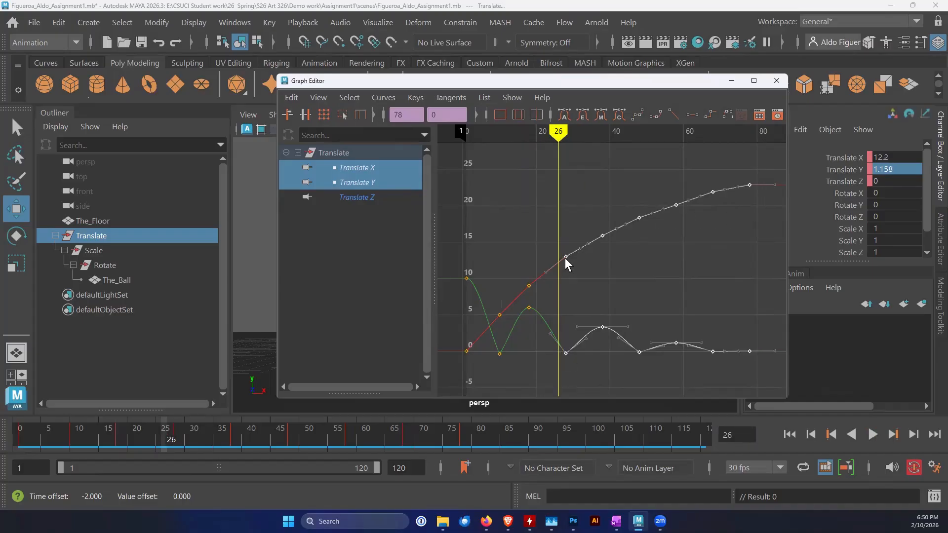
shift+middle_drag(563, 255, 556, 254)
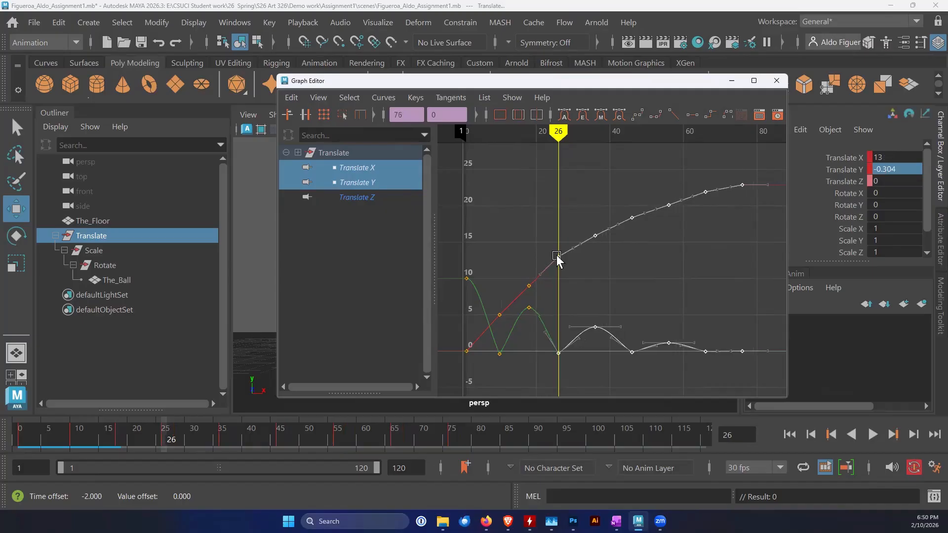
Select the Translate X and Y keys from frame 36 onward and set the current time to frame 33
drag(761, 172, 580, 364)
mouse_move(558, 136)
mouse_down()
mouse_move(664, 133)
mouse_move(593, 143)
mouse_up()
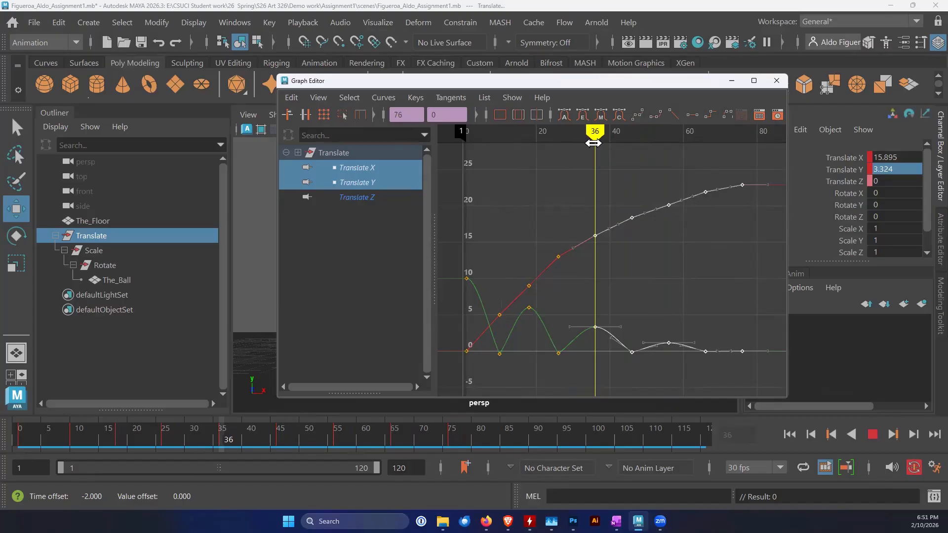
drag(593, 143, 583, 142)
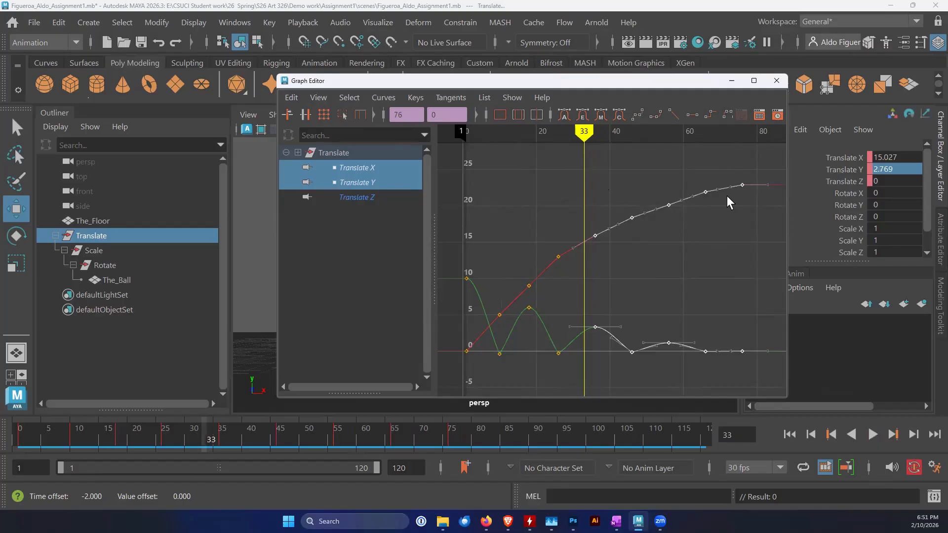
drag(741, 204, 588, 371)
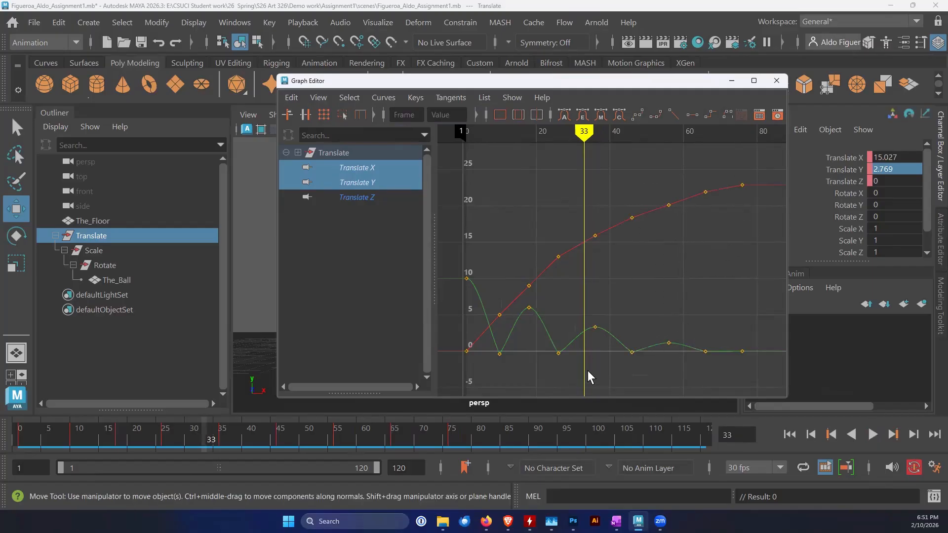
click(595, 326)
shift+middle_drag(595, 326, 589, 327)
key(ctrl+z)
Shift the Translate X and Y keys from frame 36 onward so they start at frame 33
drag(757, 199, 589, 365)
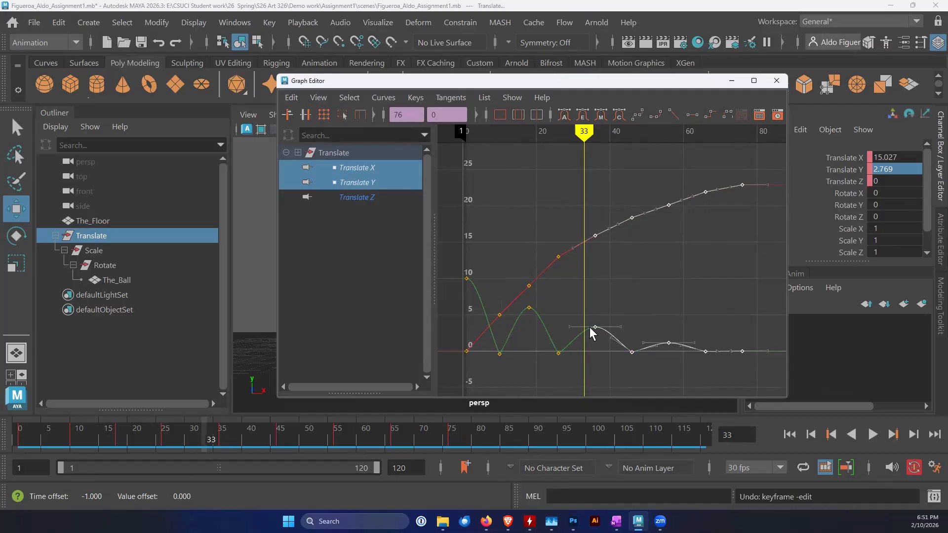
shift+middle_drag(594, 325, 583, 327)
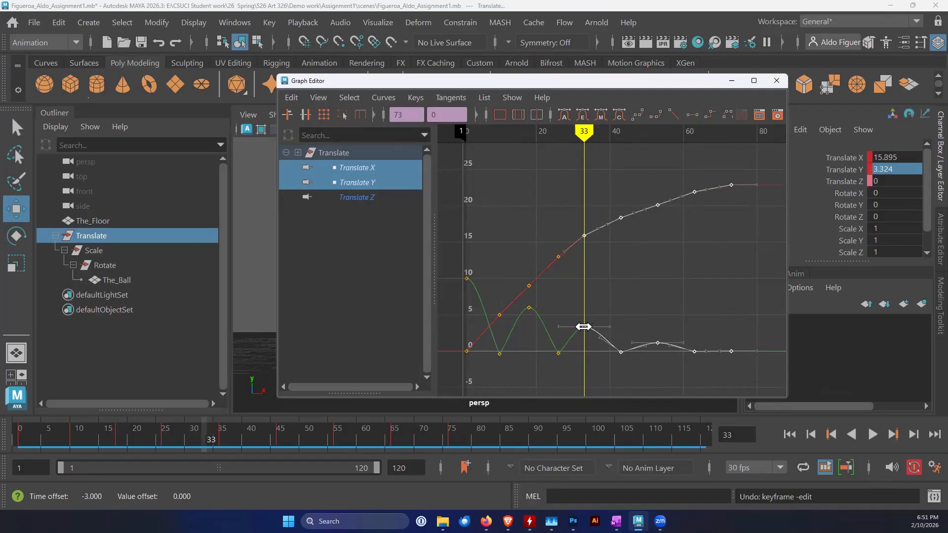
Shift the Translate X and Y keys from the third ground contact onward so they start at frame 40
mouse_move(584, 132)
mouse_down()
mouse_move(621, 134)
mouse_move(610, 134)
mouse_up()
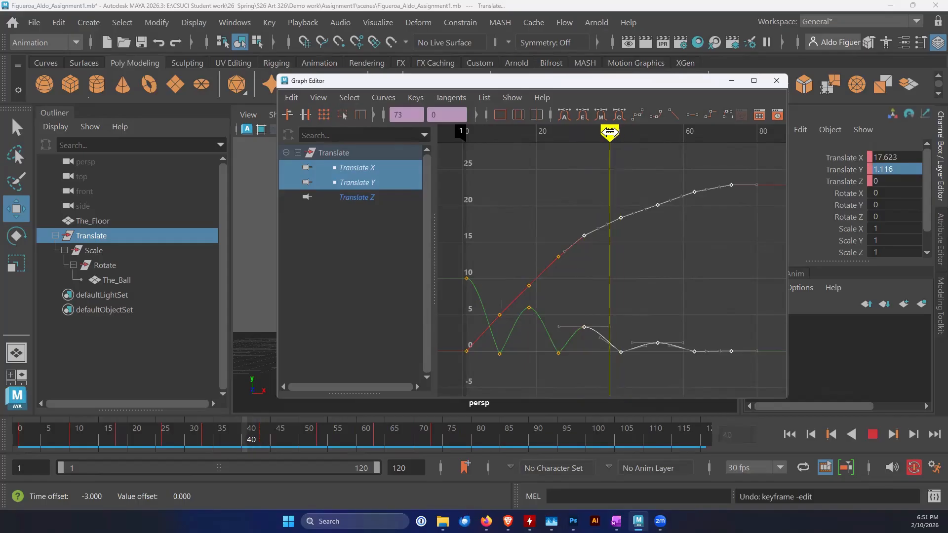
shift+drag(748, 198, 612, 369)
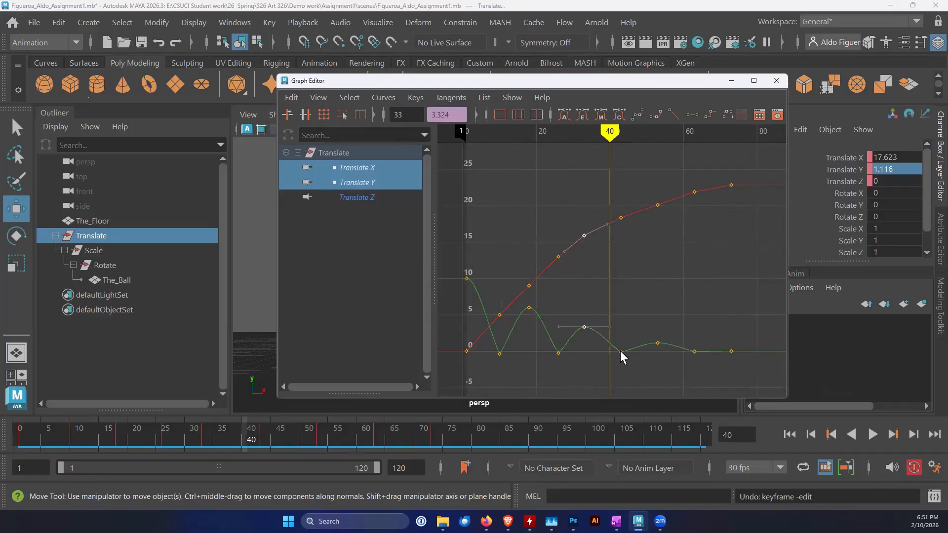
drag(748, 165, 608, 353)
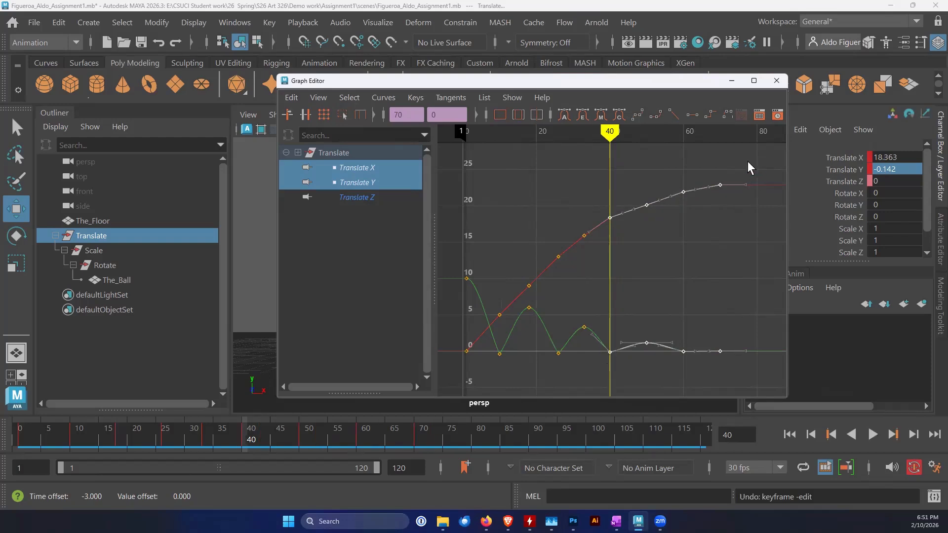
Shift the Translate X and Y keys from the last bounce peak onward so they start at frame 46
drag(620, 134, 644, 138)
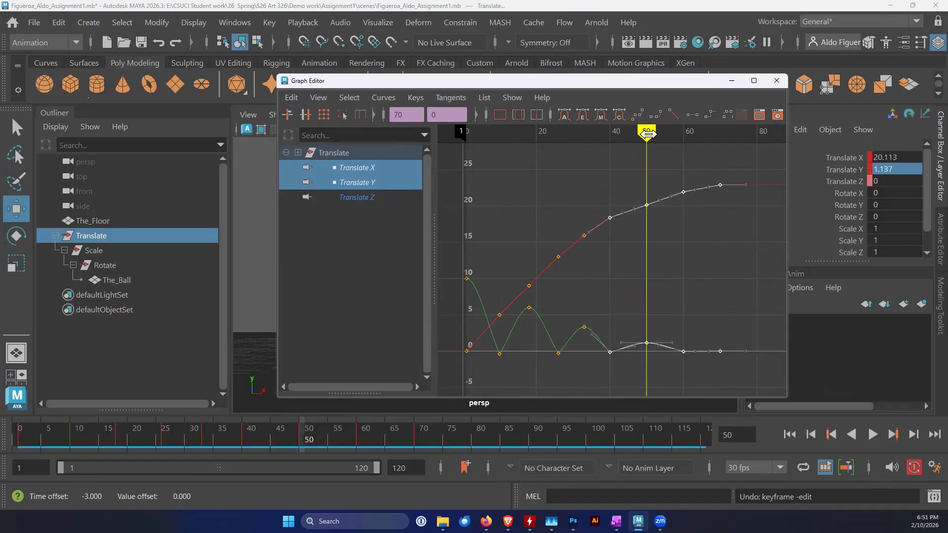
drag(644, 138, 631, 137)
mouse_move(756, 168)
mouse_down()
mouse_move(724, 258)
mouse_move(639, 363)
mouse_up()
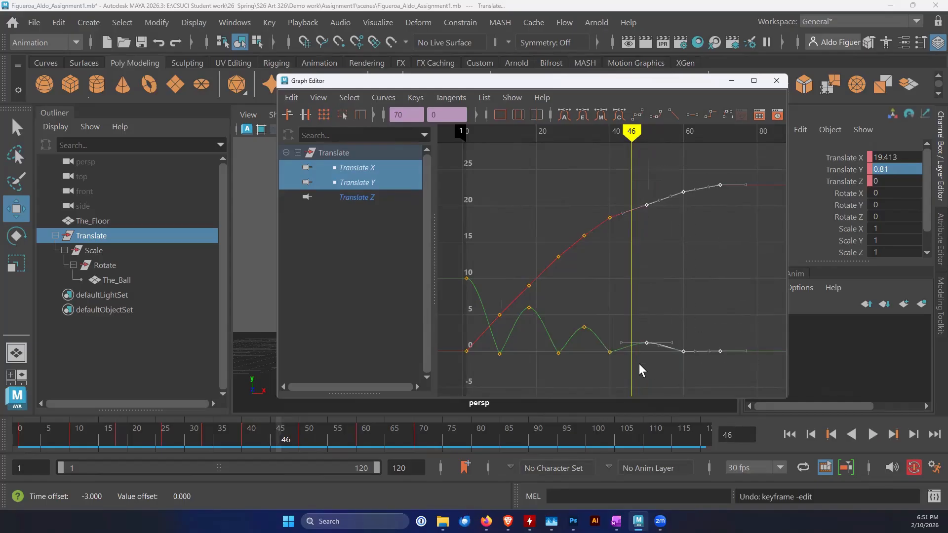
shift+middle_drag(647, 341, 631, 343)
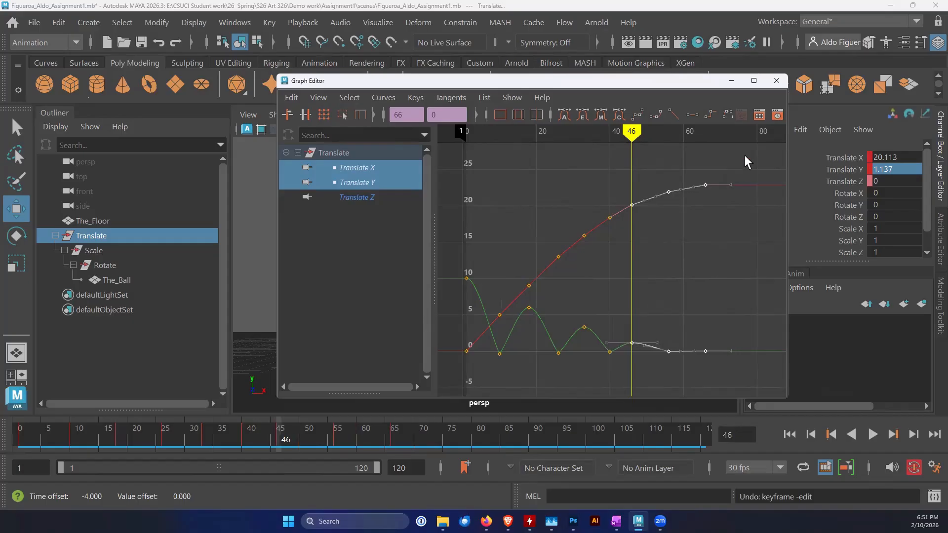
Shift the Translate X and Y keys from the fourth ground contact onward so they start at frame 52
drag(739, 154, 652, 375)
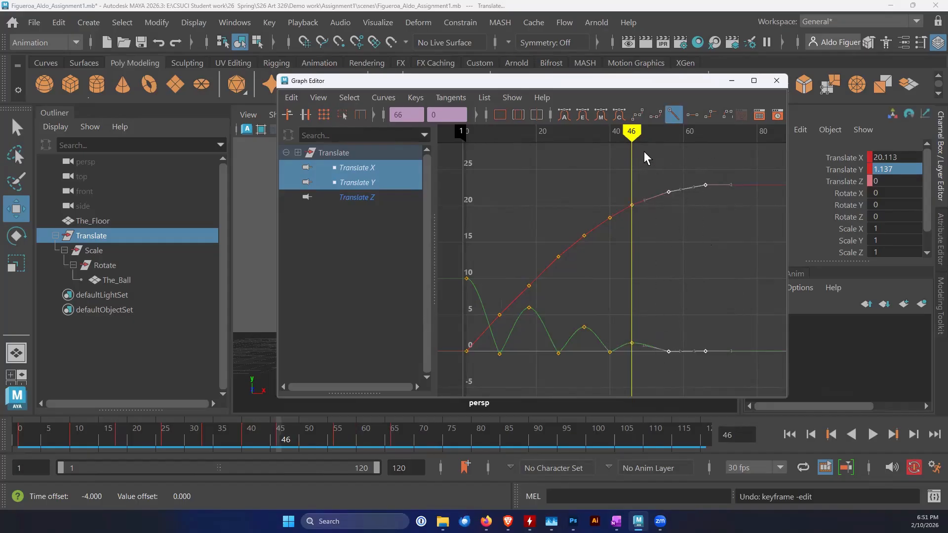
key(alt+v)
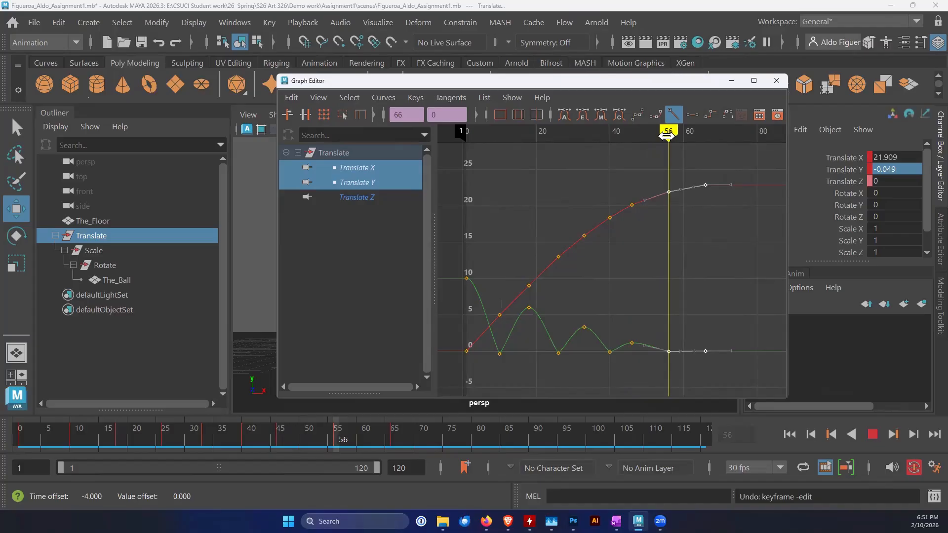
click(667, 136)
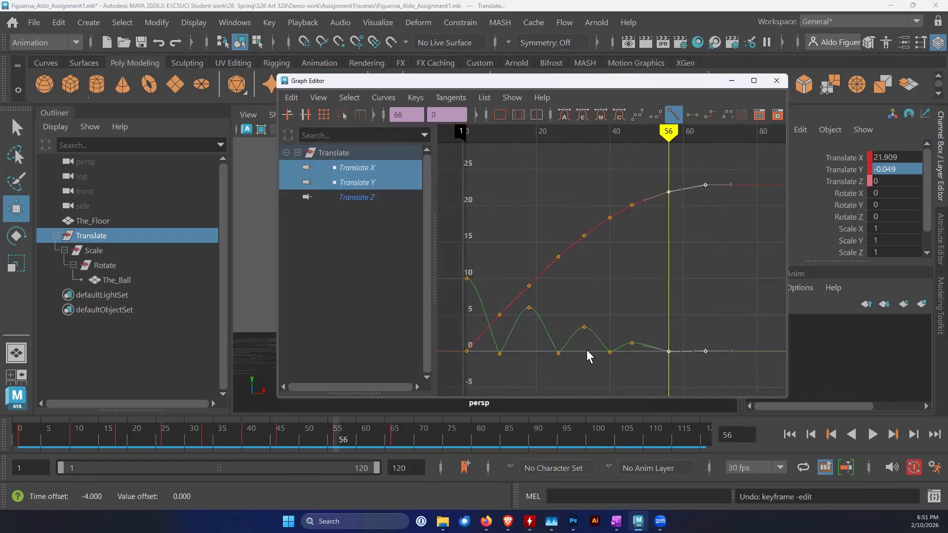
drag(668, 132, 653, 133)
drag(735, 211, 654, 351)
Move the final Translate X and Y keys to frame 57
mouse_move(654, 131)
mouse_down()
mouse_move(688, 131)
mouse_move(655, 146)
mouse_move(683, 147)
mouse_move(653, 146)
mouse_move(690, 146)
mouse_up()
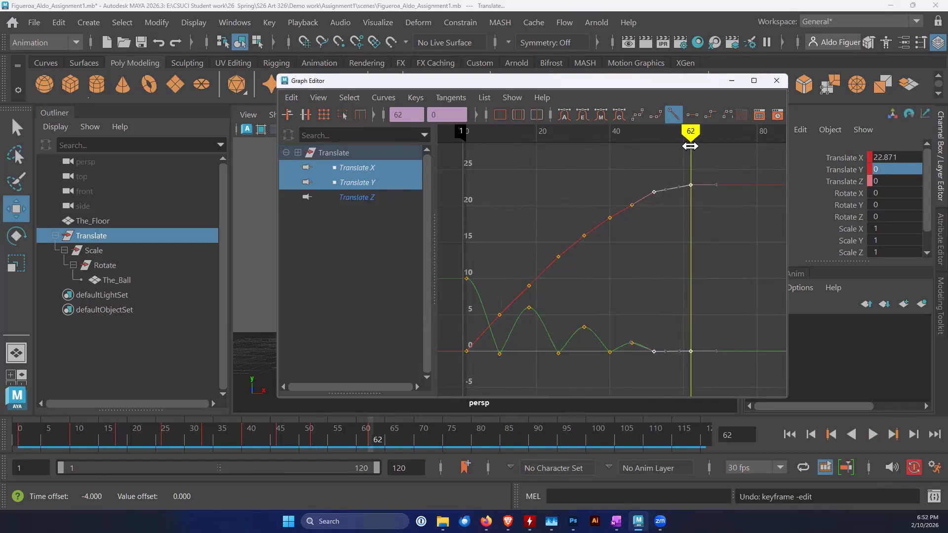
drag(689, 133, 671, 134)
mouse_move(717, 171)
mouse_down()
mouse_move(677, 335)
mouse_move(681, 370)
mouse_move(681, 351)
mouse_move(669, 351)
mouse_up()
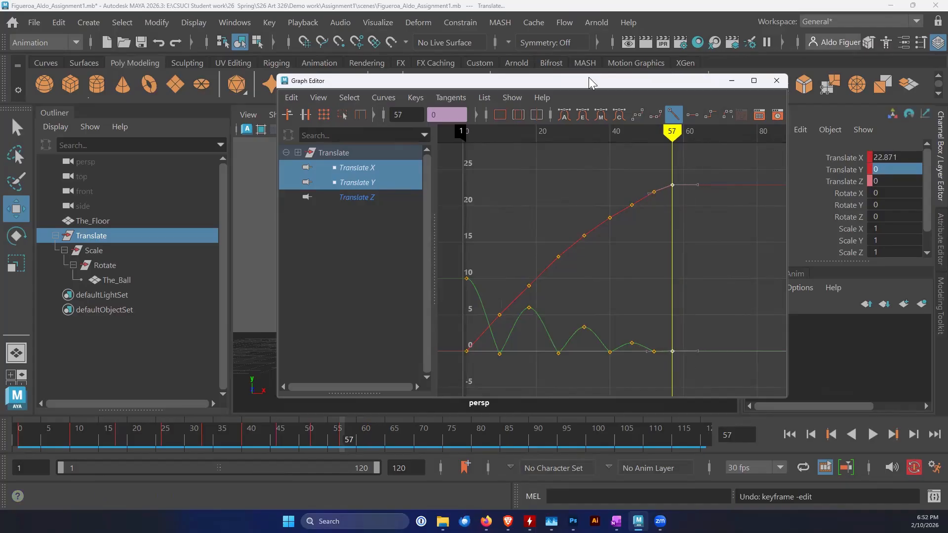
Close the Graph Editor and play the retimed bounce from the start frame to check its timing
click(776, 80)
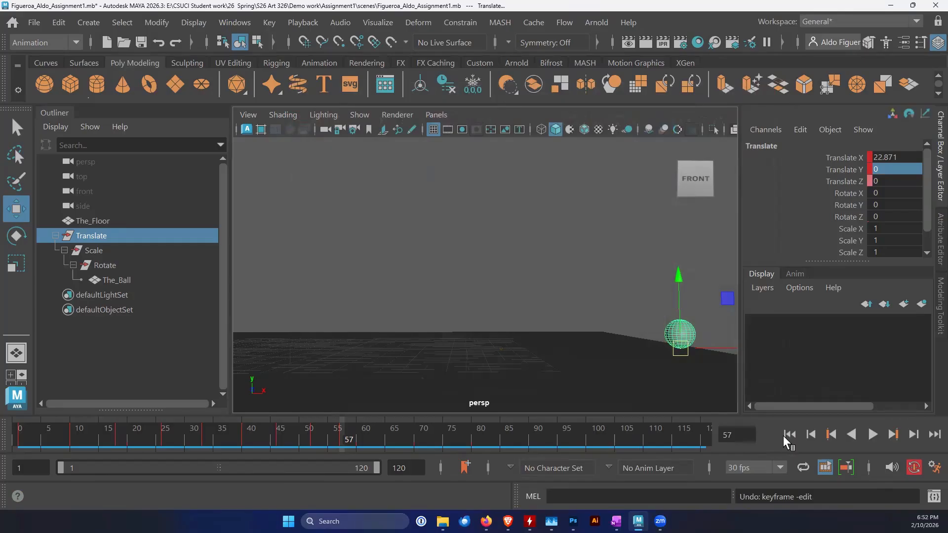
click(787, 435)
click(872, 434)
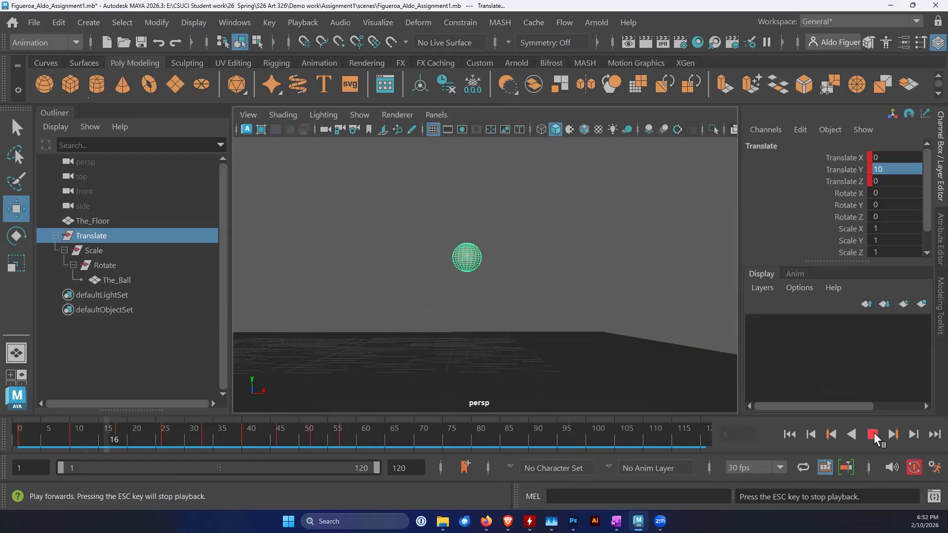
click(872, 434)
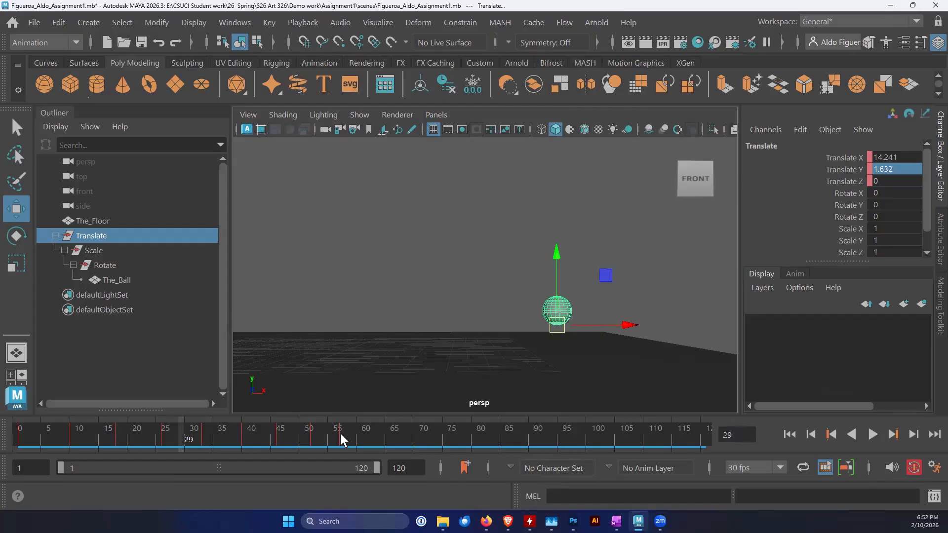
Set the end time of the animation to frame 60
double_click(402, 468)
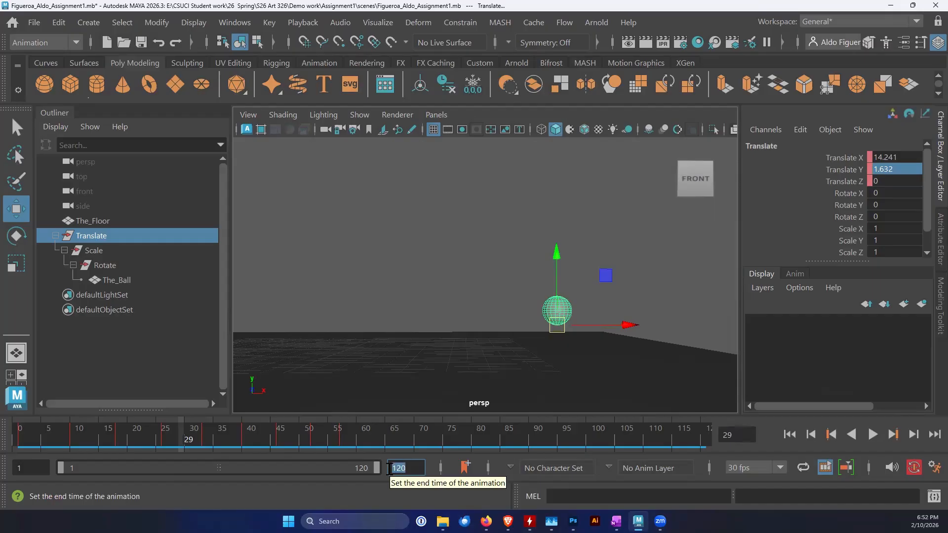
text(60)
key(Return)
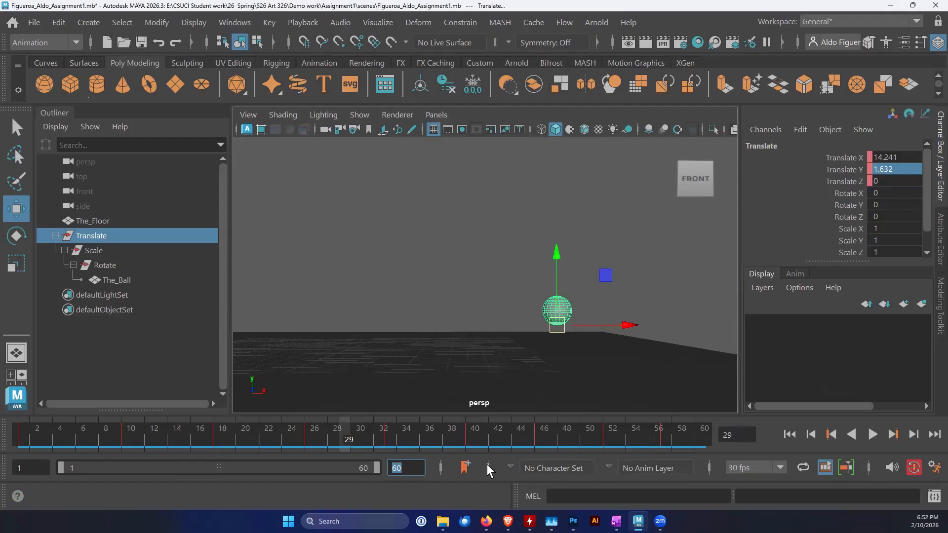
Review the bounce from the start frame, playing it twice and scrubbing to the contact at frame 10 and the peak at frame 18
click(789, 434)
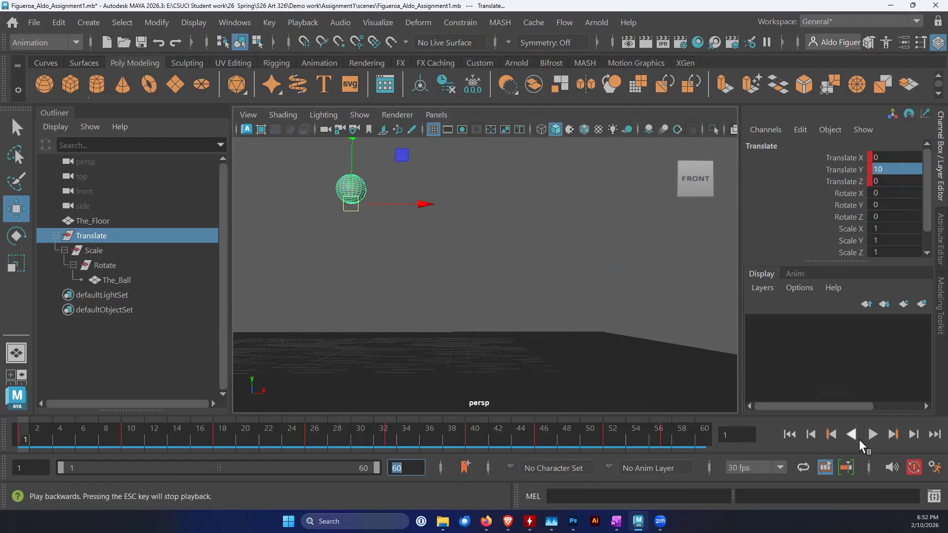
click(873, 434)
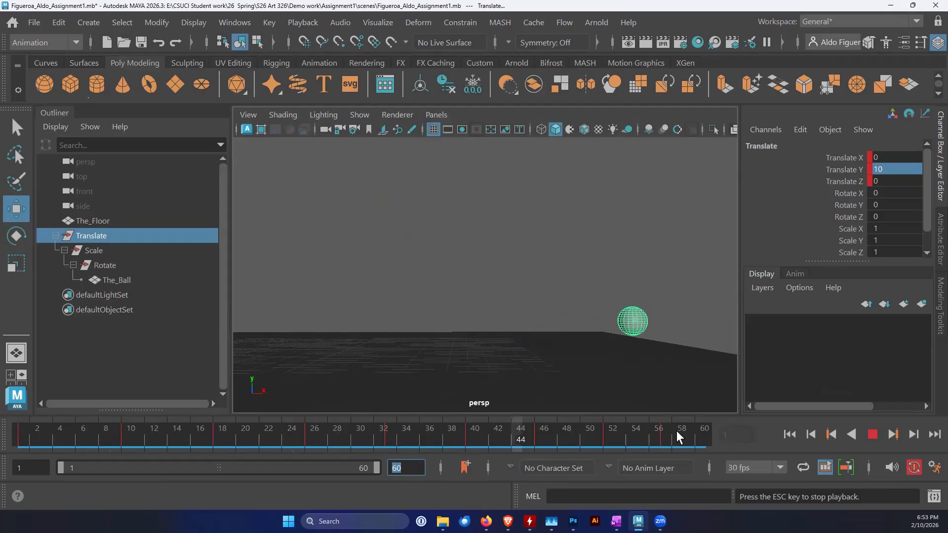
click(867, 435)
click(789, 434)
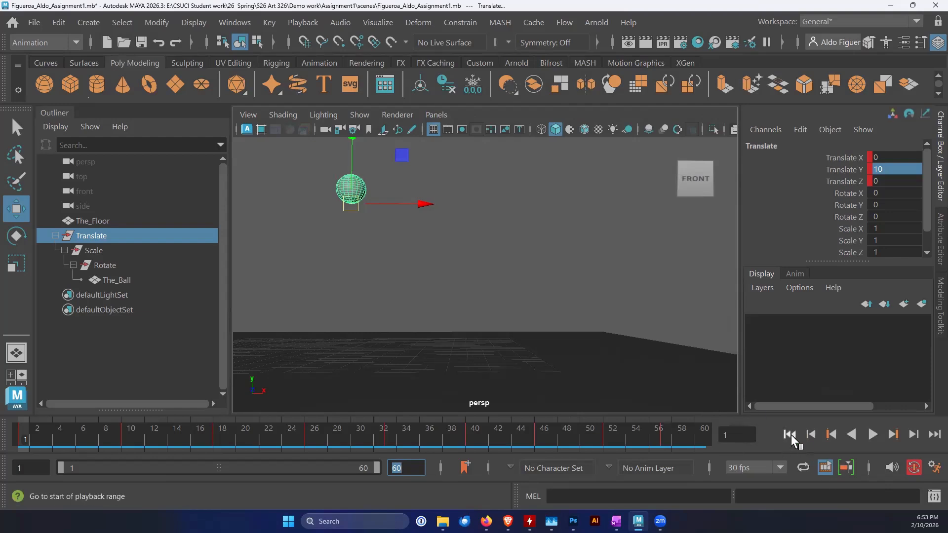
click(872, 434)
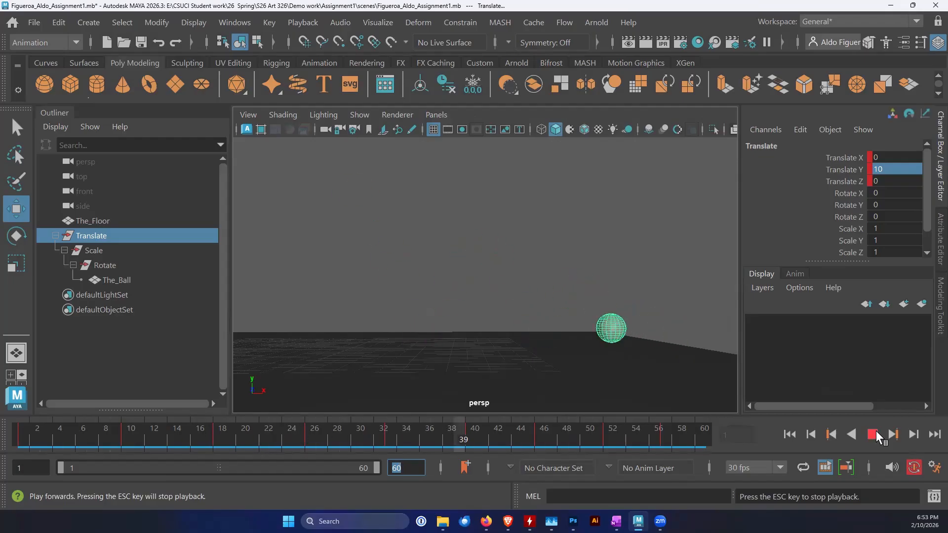
click(872, 434)
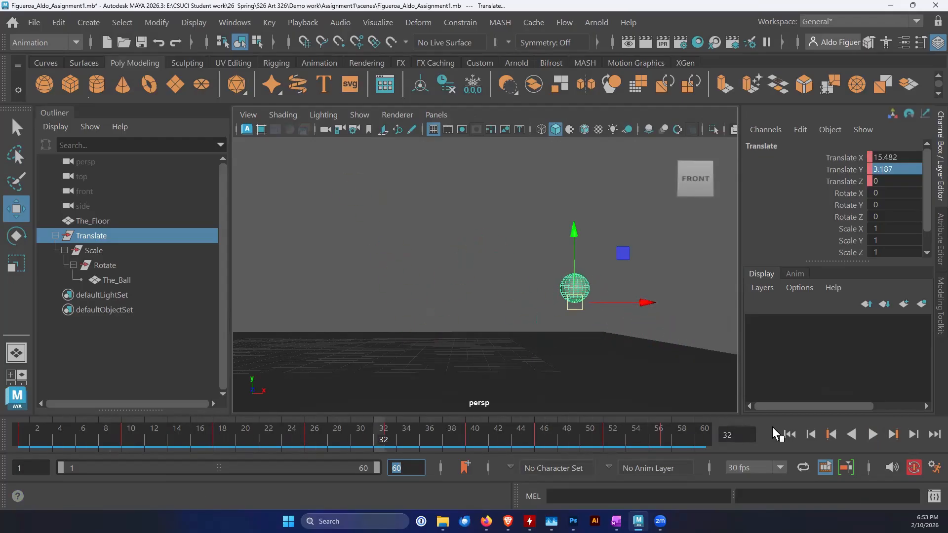
drag(382, 439, 122, 450)
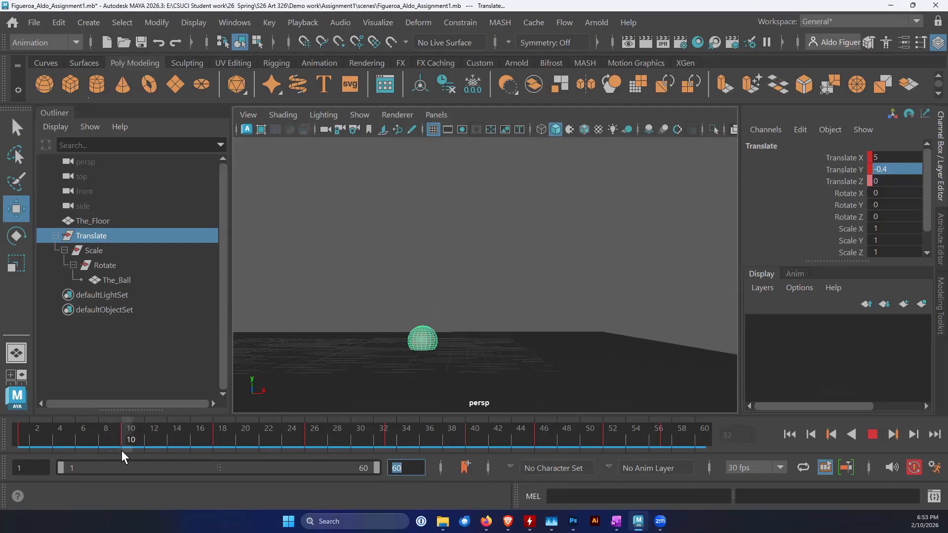
drag(122, 450, 214, 445)
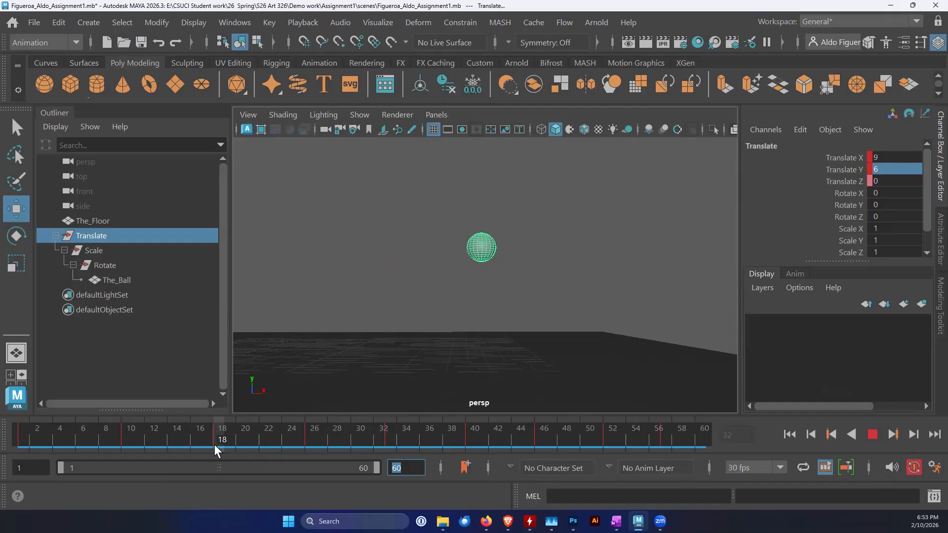
Return to frame 1 and select the Scale group
drag(215, 444, 20, 432)
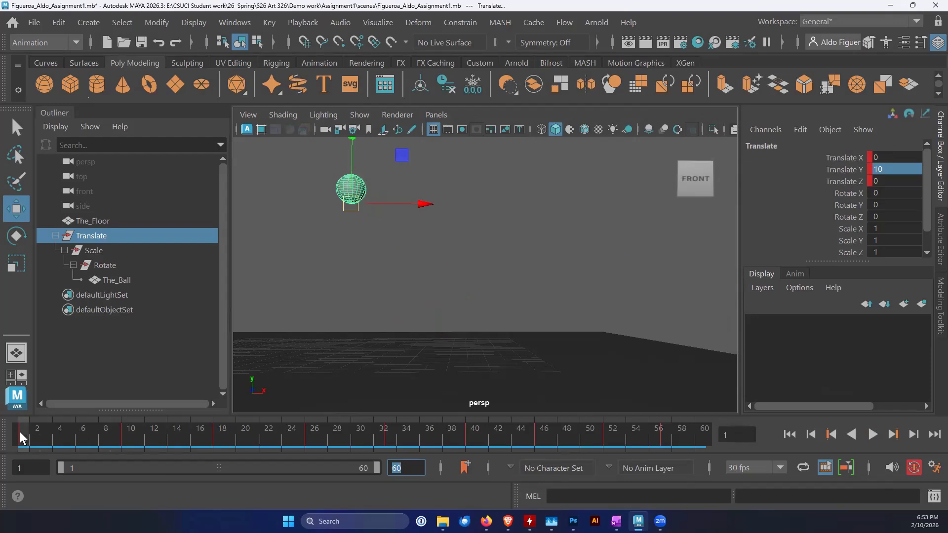
click(91, 250)
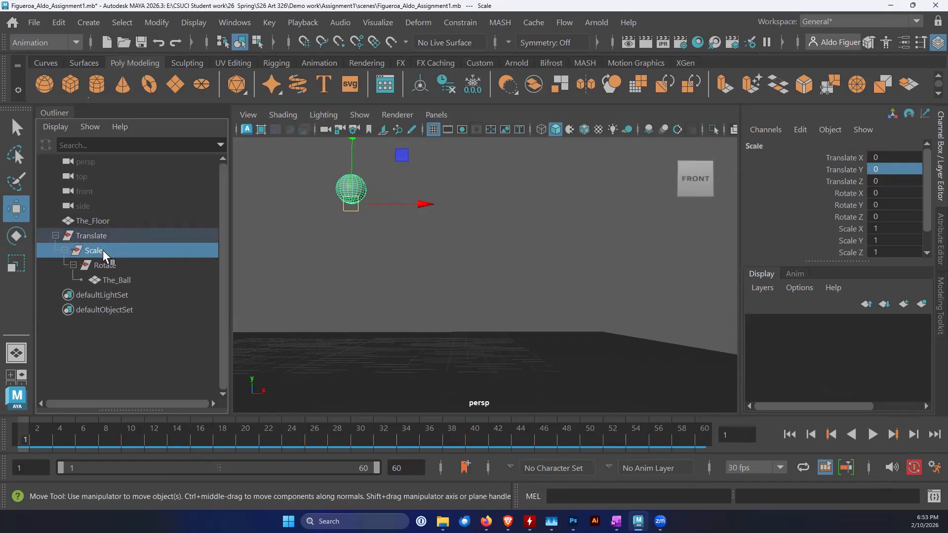
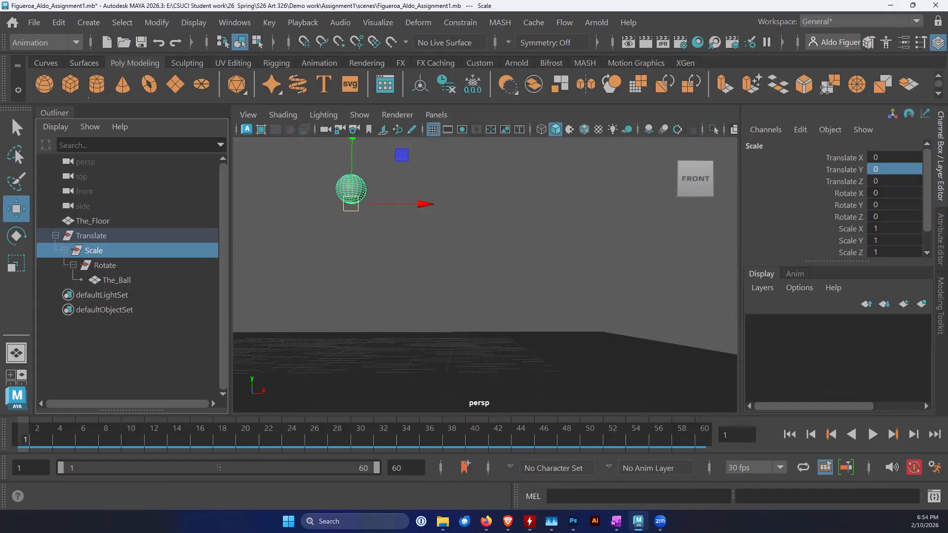
Center the Scale group's pivot on the ball
alt+middle_drag(399, 279, 404, 312)
alt+drag(360, 265, 363, 276)
alt+middle_drag(320, 314, 330, 290)
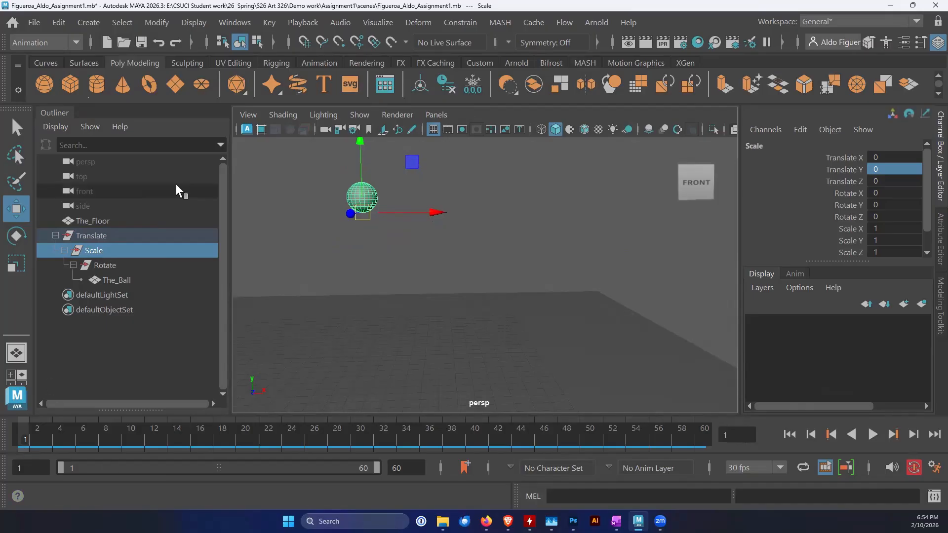
click(156, 24)
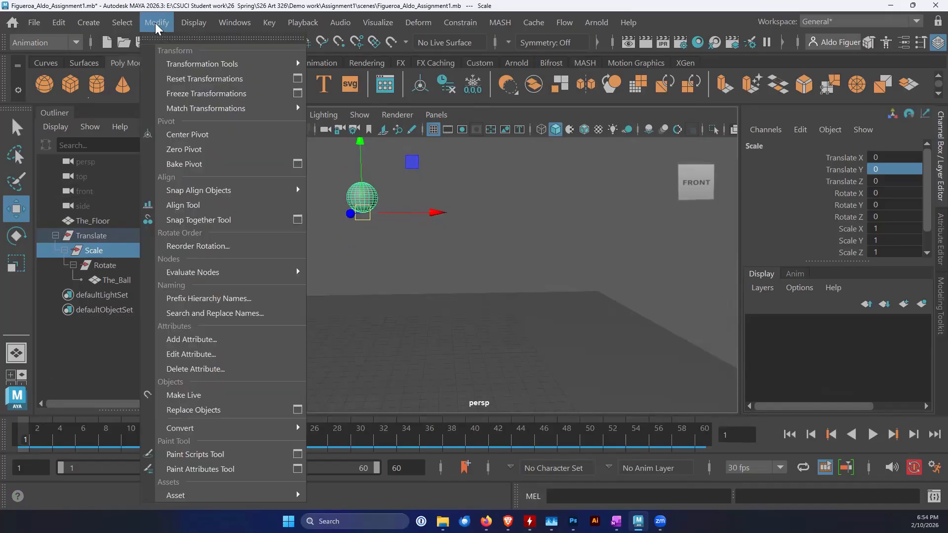
click(192, 139)
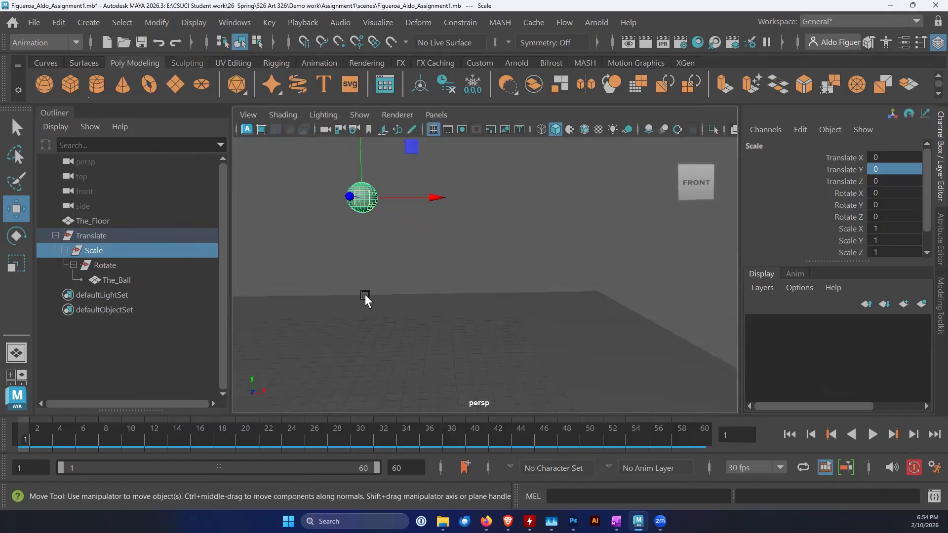
alt+drag(375, 226, 390, 242)
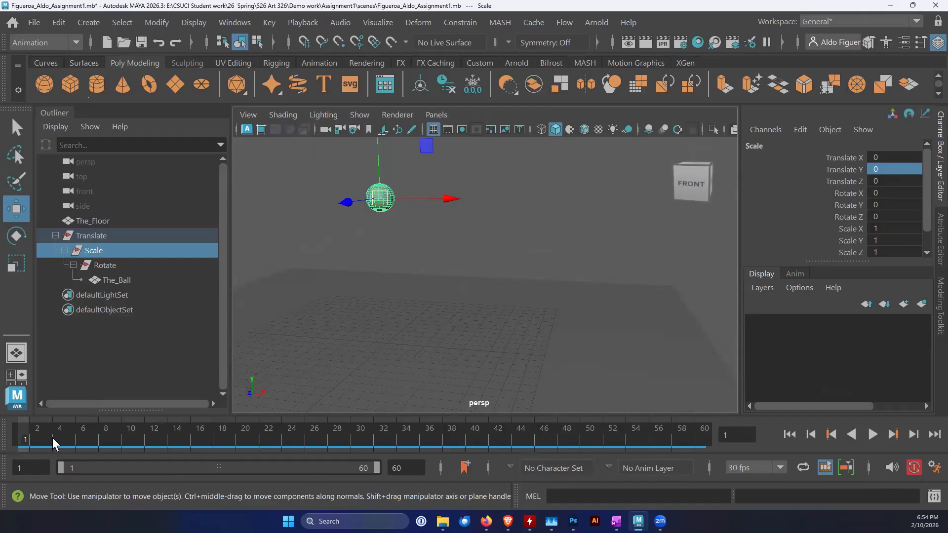
Compare the keyframes of the Translate group with those of the Scale group on the timeline
click(90, 235)
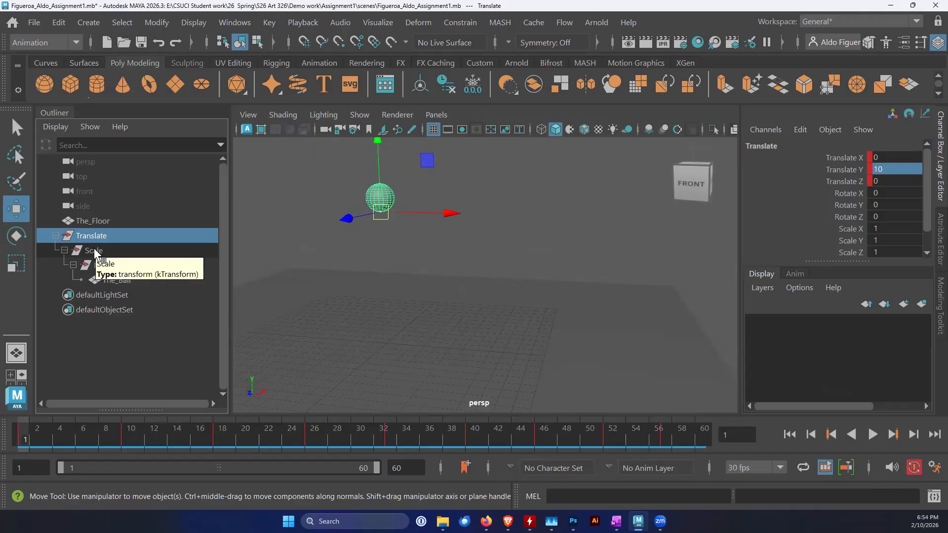
click(94, 250)
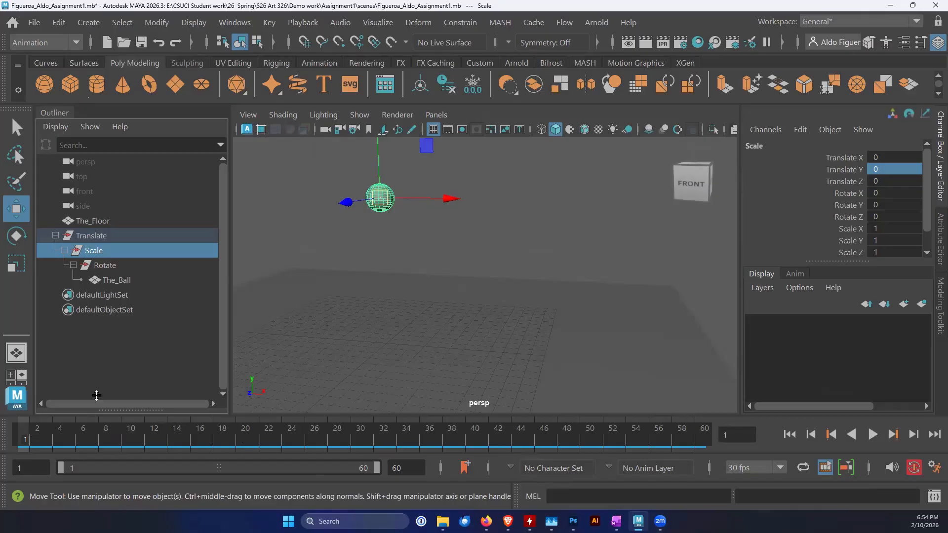
click(96, 235)
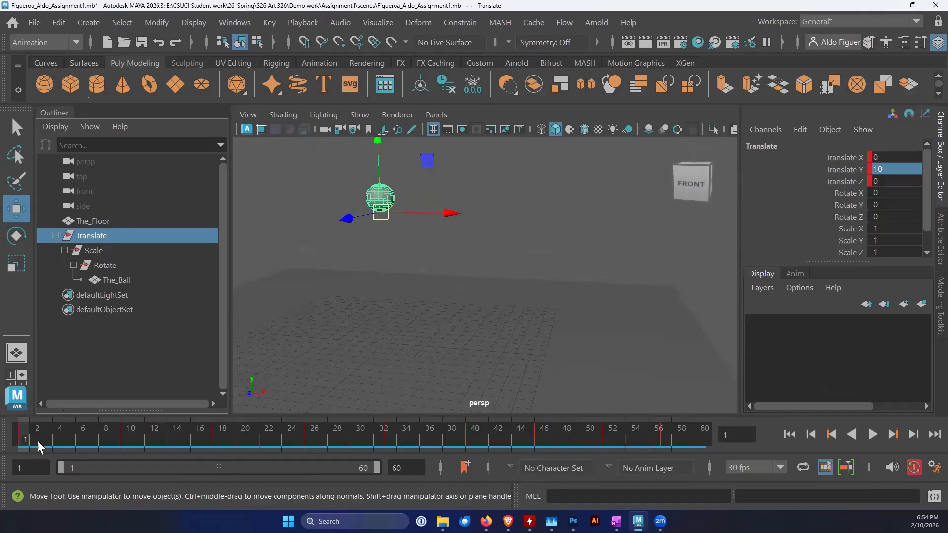
key(alt+v)
mouse_move(22, 444)
mouse_down()
mouse_move(230, 449)
mouse_move(20, 435)
mouse_up()
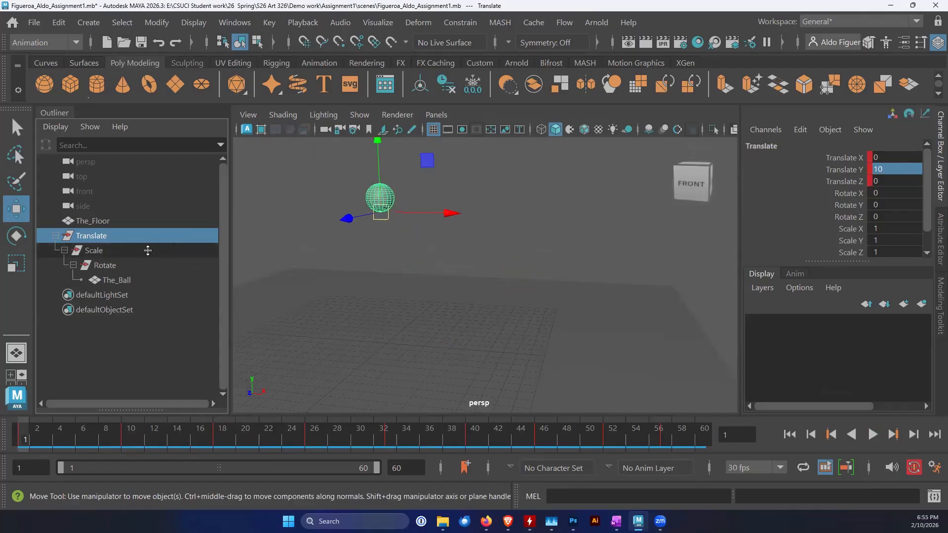
Select the Scale group, activate the Scale tool and key only its Scale X, Y and Z channels at frame 1
click(100, 251)
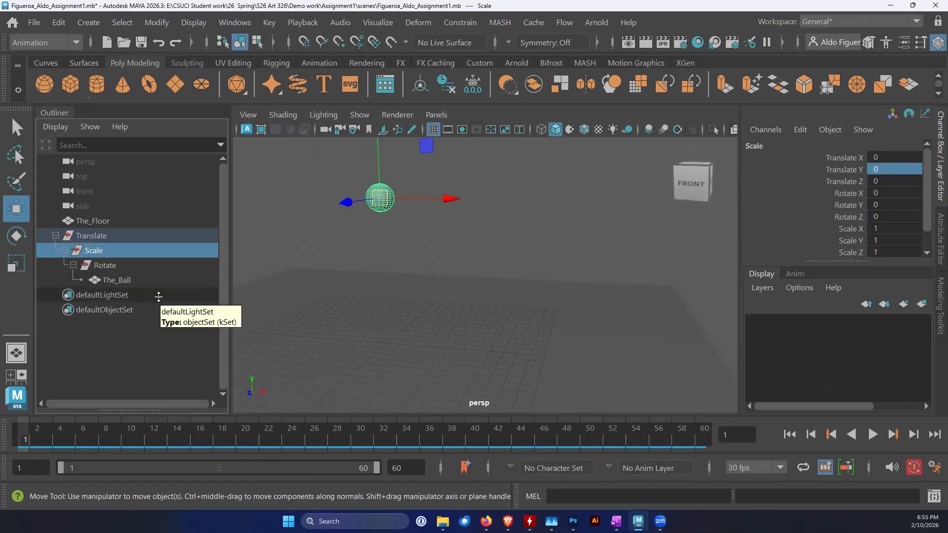
click(19, 266)
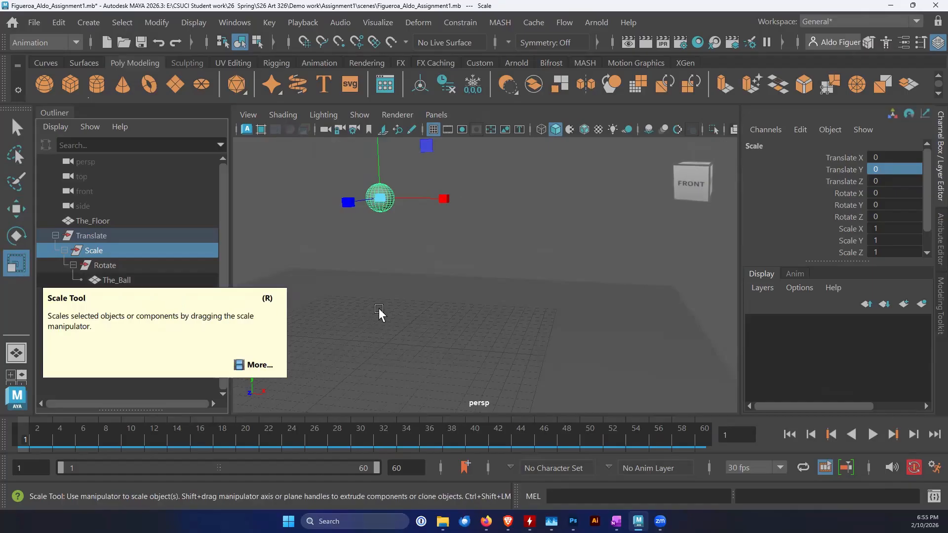
alt+middle_drag(372, 296, 368, 327)
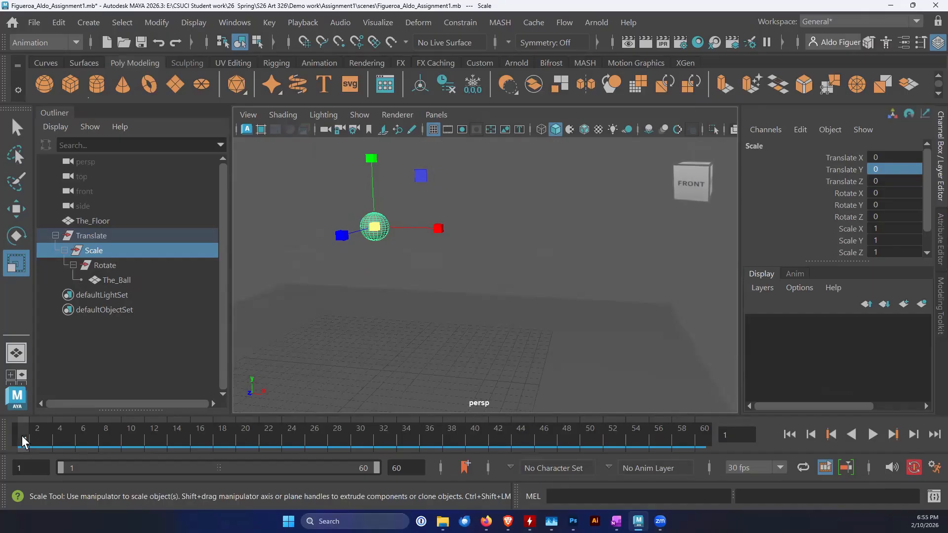
key(shift+r)
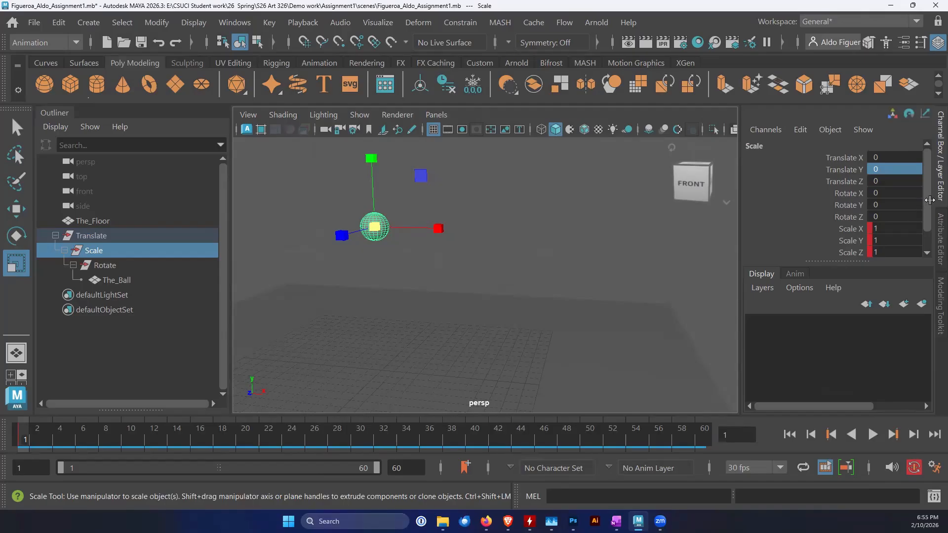
scroll(930, 208, down, 1)
scroll(930, 208, down, 1)
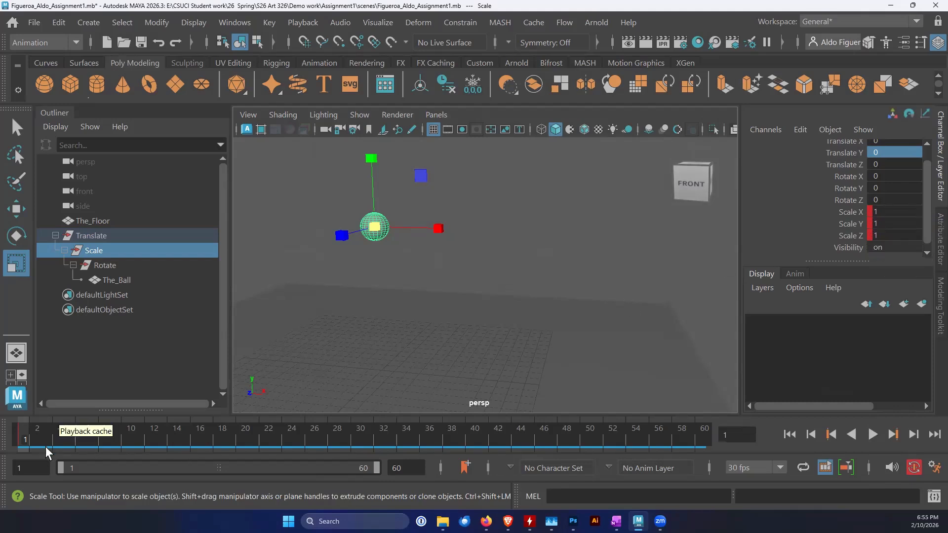
Go to the ball's first ground contact at frame 10 and show it close up in a maximized front view
key(alt+v)
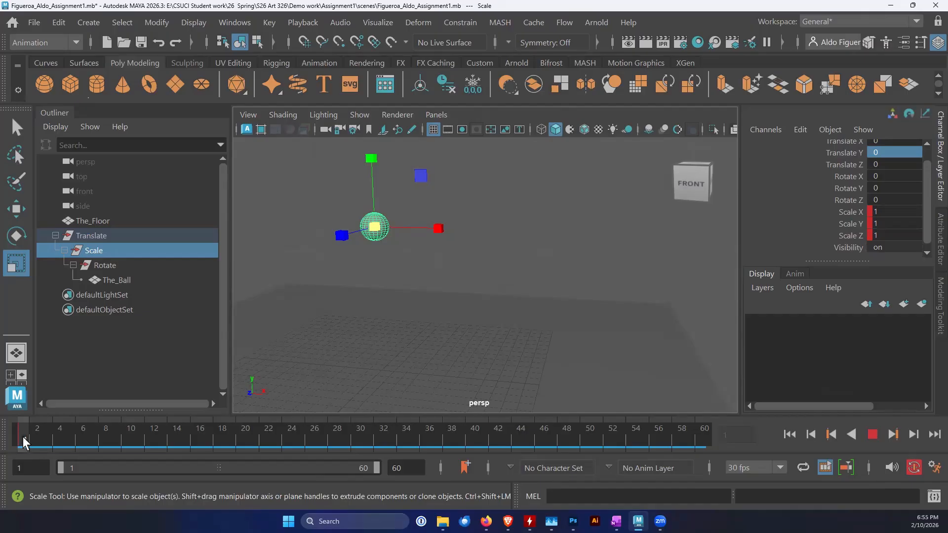
mouse_move(70, 447)
mouse_down()
mouse_move(56, 445)
mouse_move(119, 459)
mouse_up()
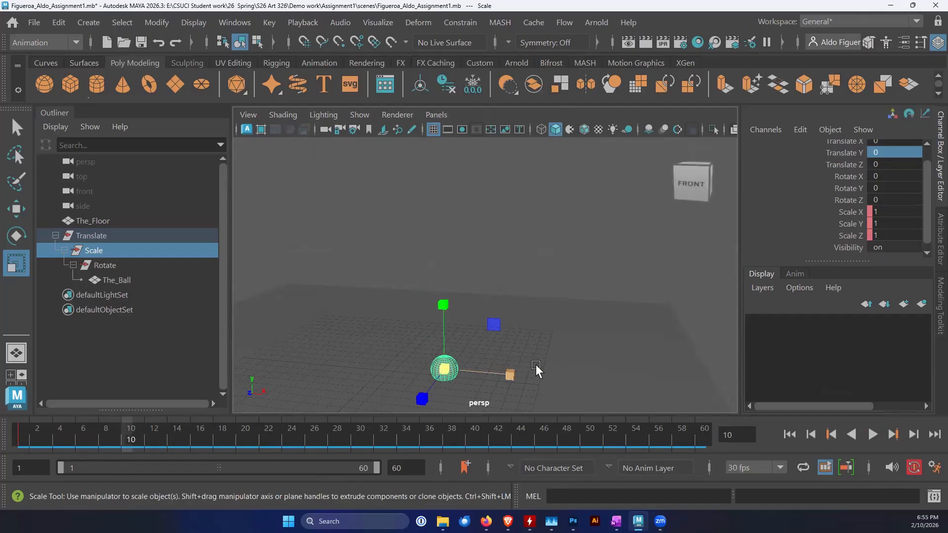
mouse_move(521, 374)
alt+mouse_down()
mouse_move(535, 355)
mouse_move(527, 360)
alt+mouse_up()
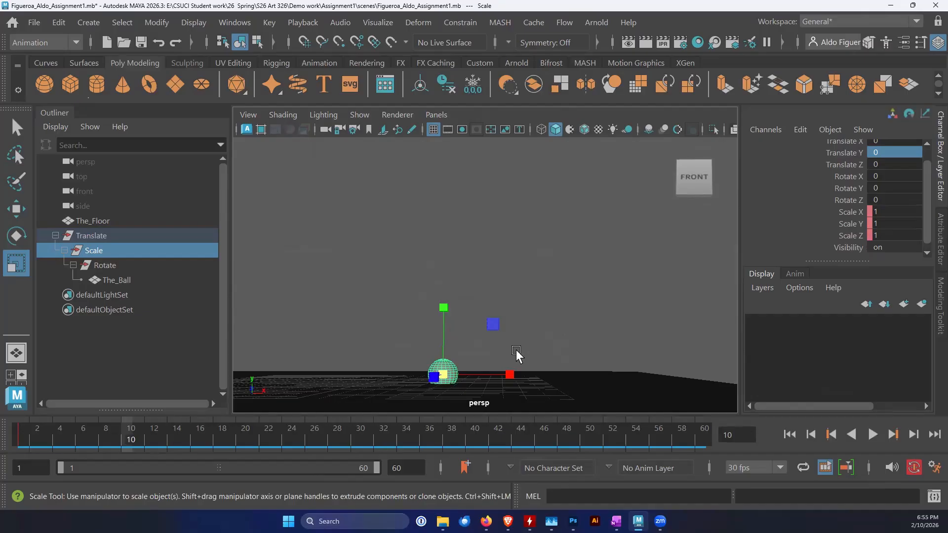
key(space)
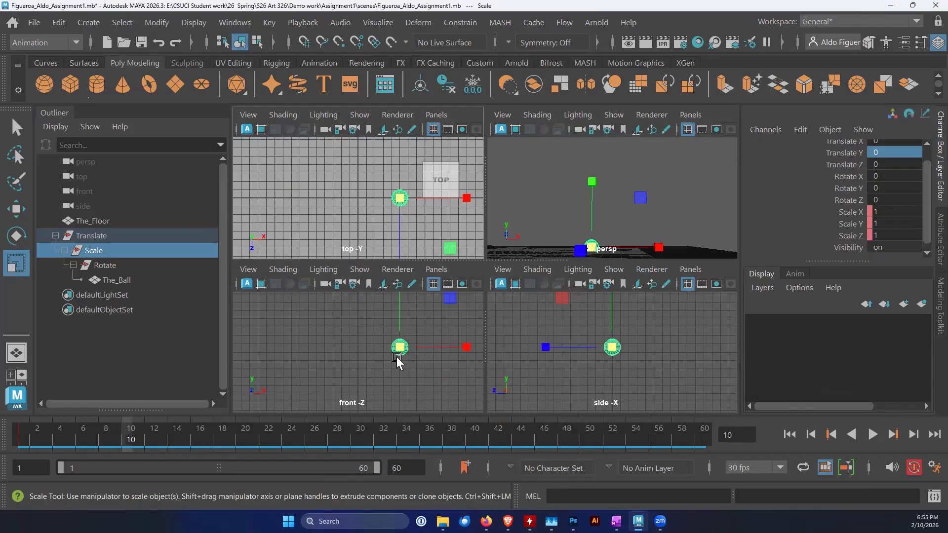
key(space)
alt+middle_drag(569, 335, 525, 342)
scroll(567, 334, up, 3)
scroll(569, 331, up, 1)
alt+middle_drag(601, 346, 513, 345)
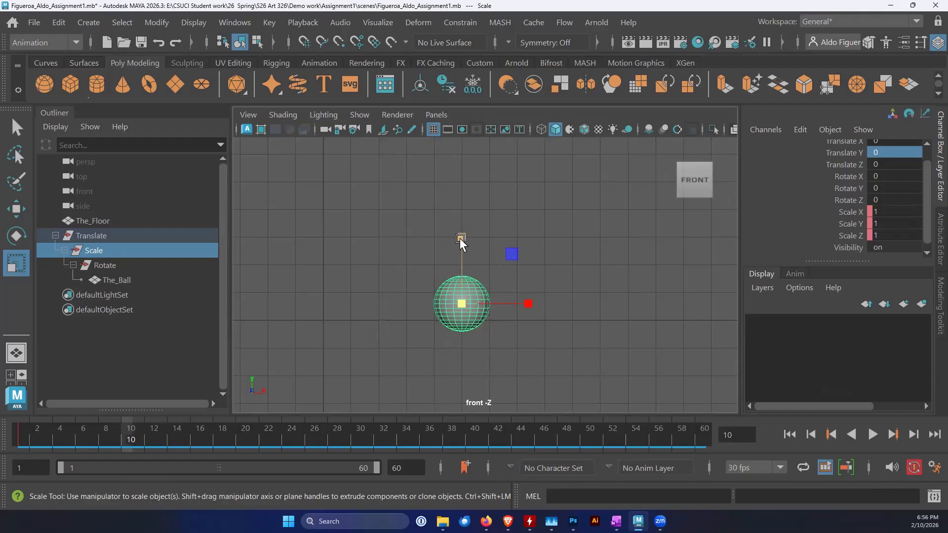
Squash the ball vertically at frame 10 to a Scale Y of about 0.591 on the Scale group
drag(460, 235, 463, 264)
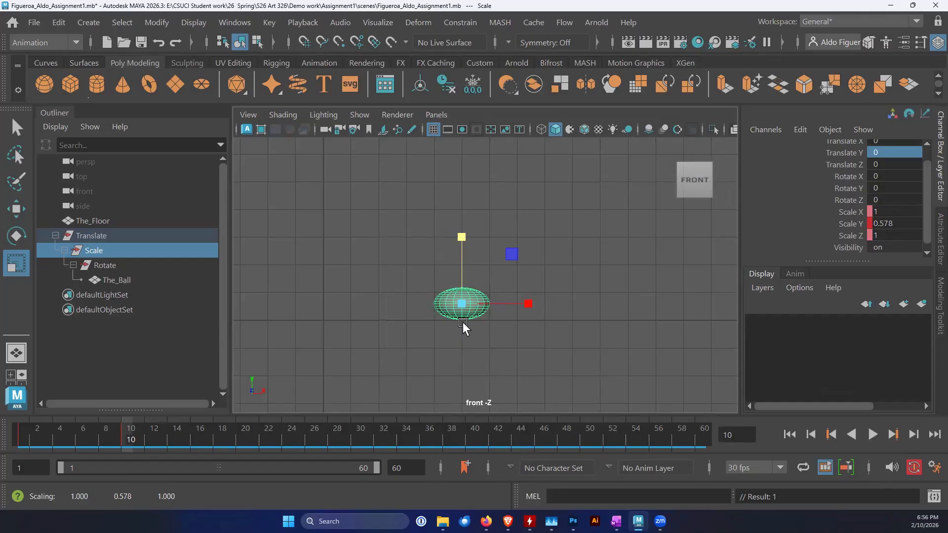
scroll(464, 328, up, 5)
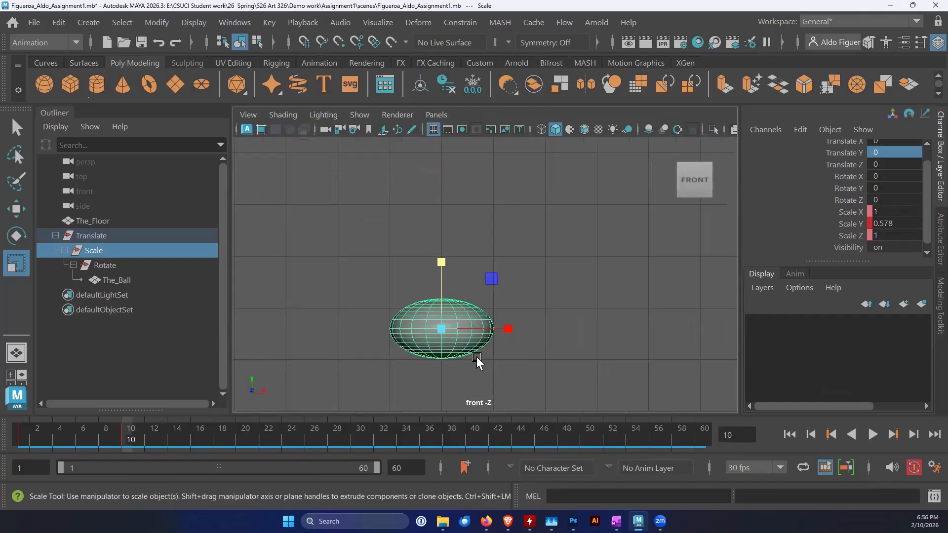
scroll(475, 361, up, 1)
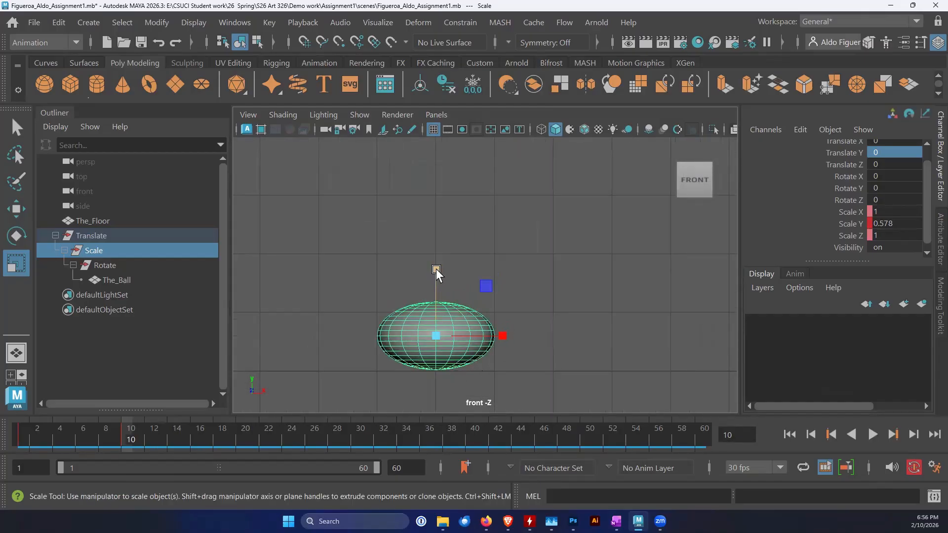
drag(436, 268, 436, 269)
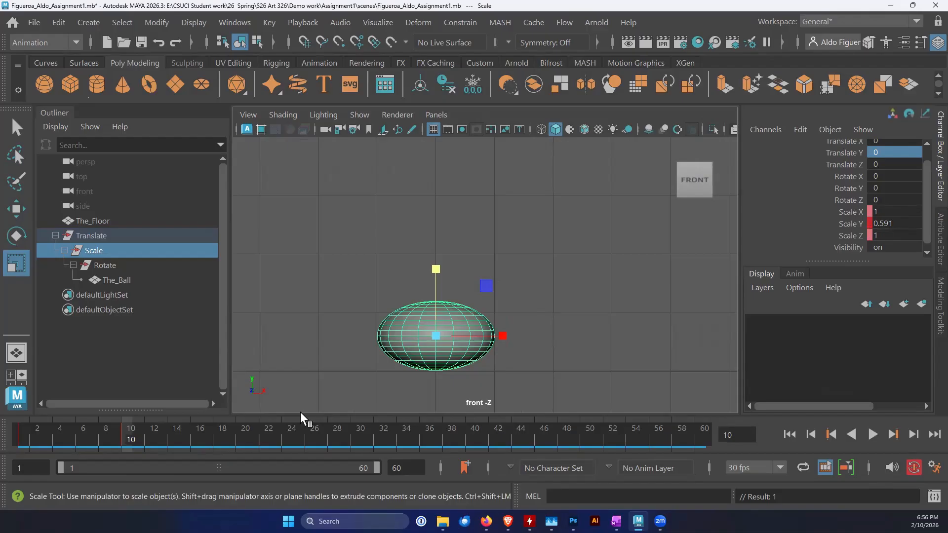
Scrub back from frame 9 to frame 2 to check how the ball deforms during the fall
click(117, 435)
scroll(496, 343, down, 5)
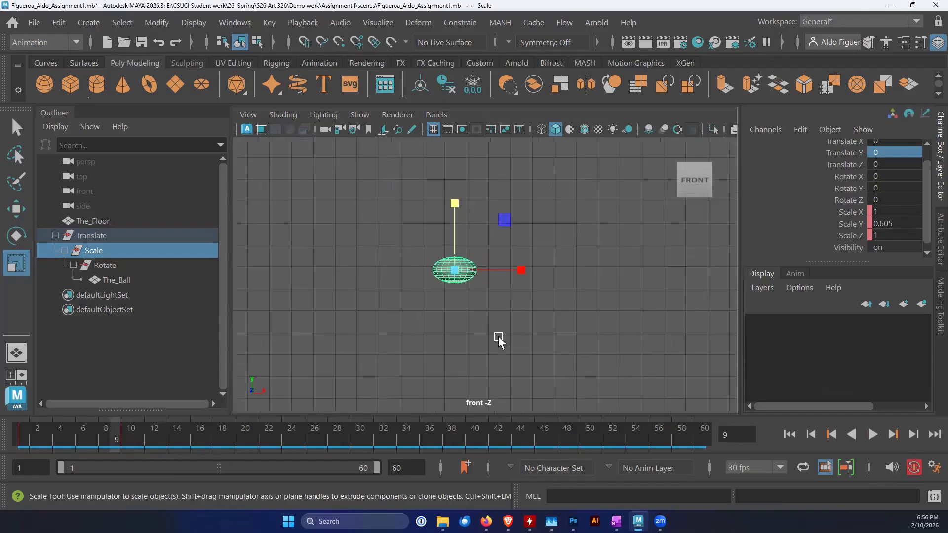
alt+middle_drag(496, 335, 496, 346)
drag(122, 435, 34, 433)
alt+middle_drag(480, 286, 470, 324)
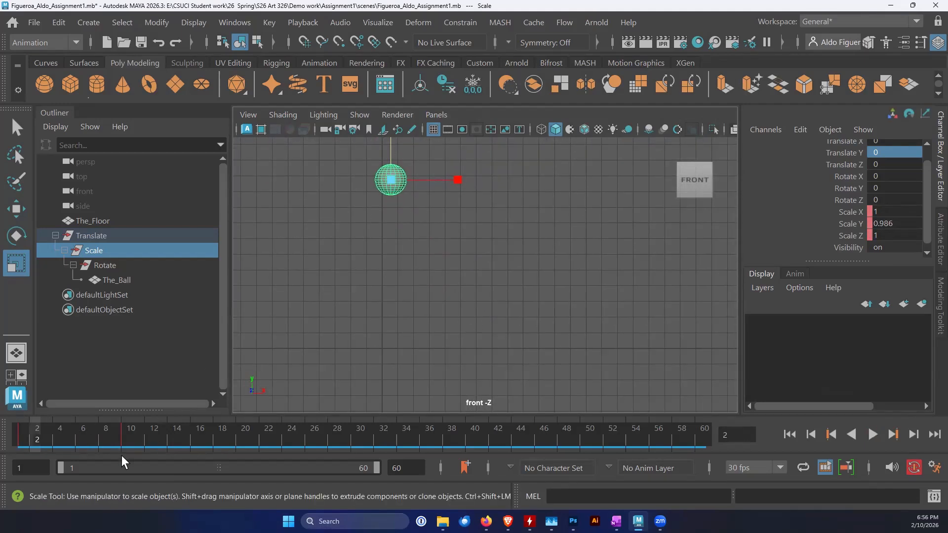
Stretch the ball vertically at frame 9, just before contact, to a Scale Y of 1.5
drag(36, 436, 118, 458)
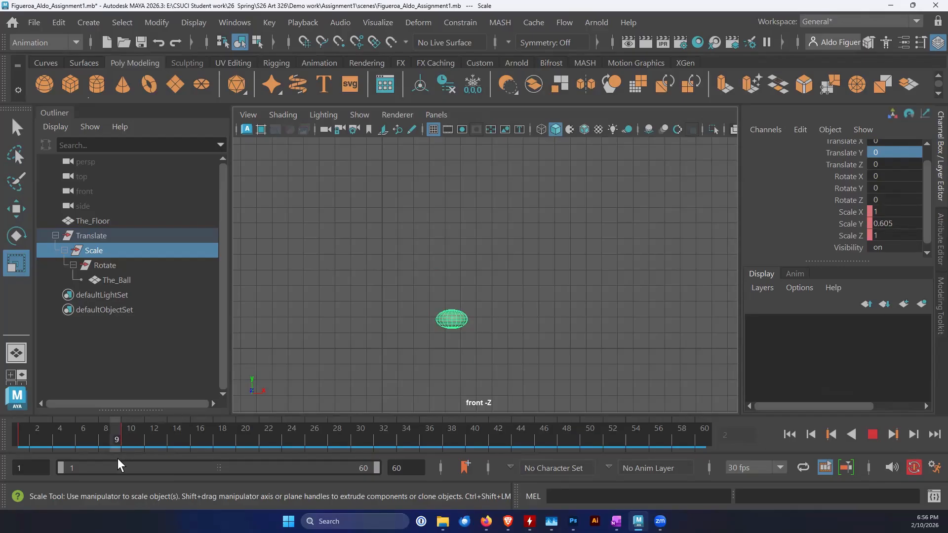
drag(118, 458, 118, 458)
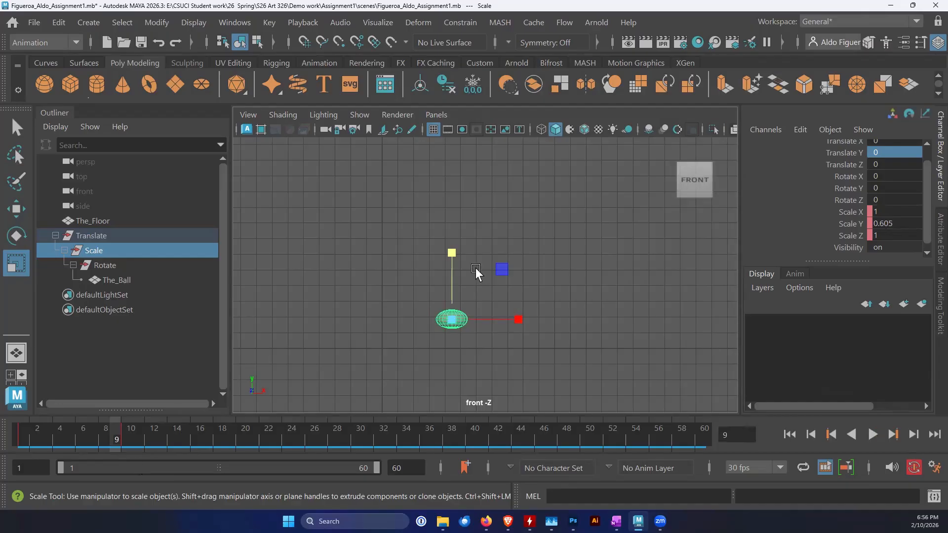
drag(451, 253, 461, 154)
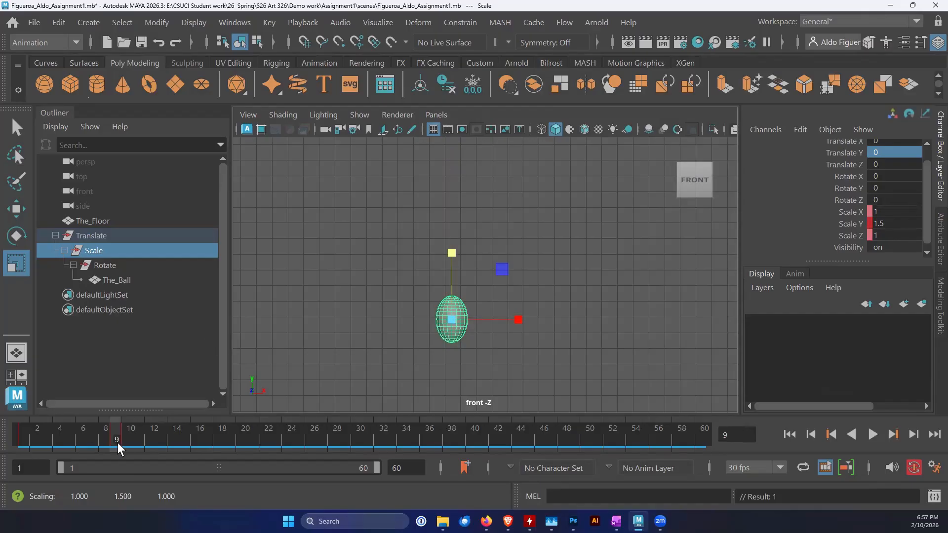
Restore the ball's round shape at the frame 18 peak by setting Scale Y to 1
drag(117, 442, 219, 464)
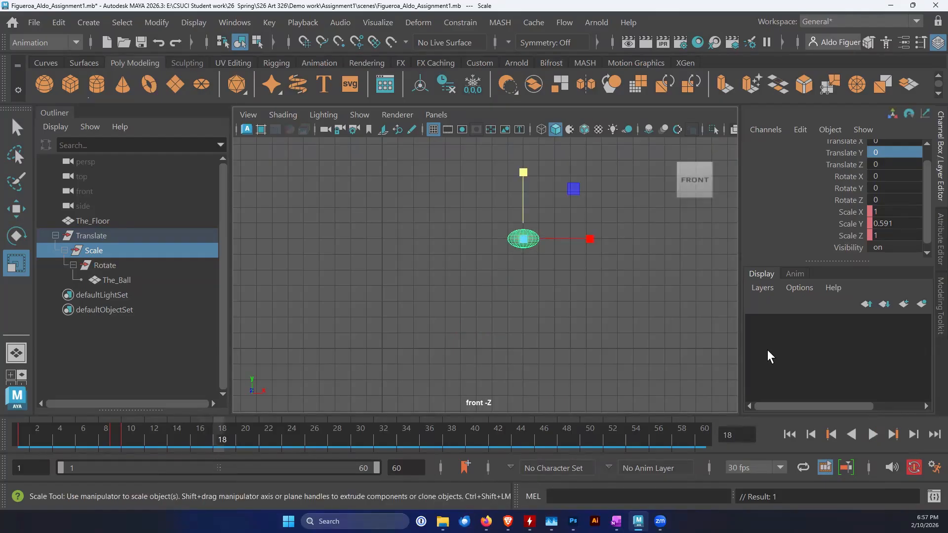
double_click(894, 224)
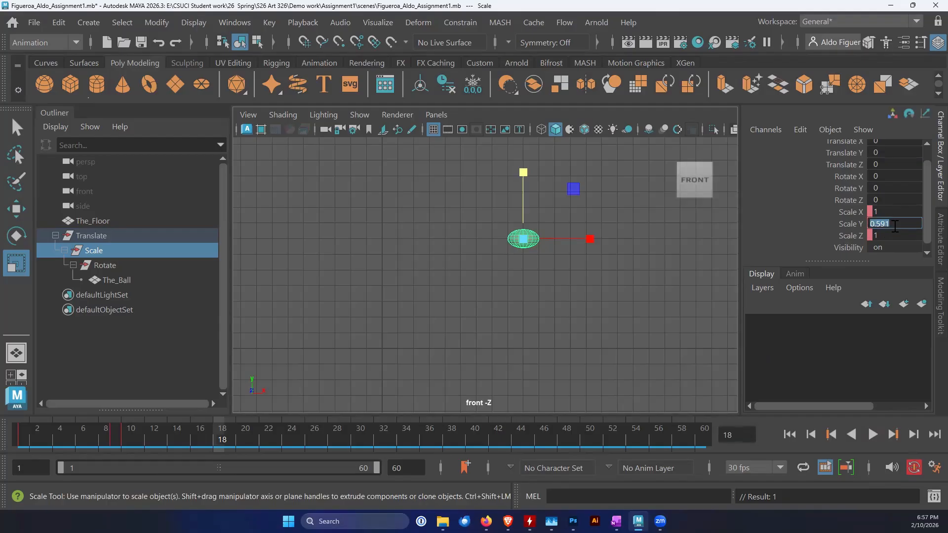
text(1)
key(Return)
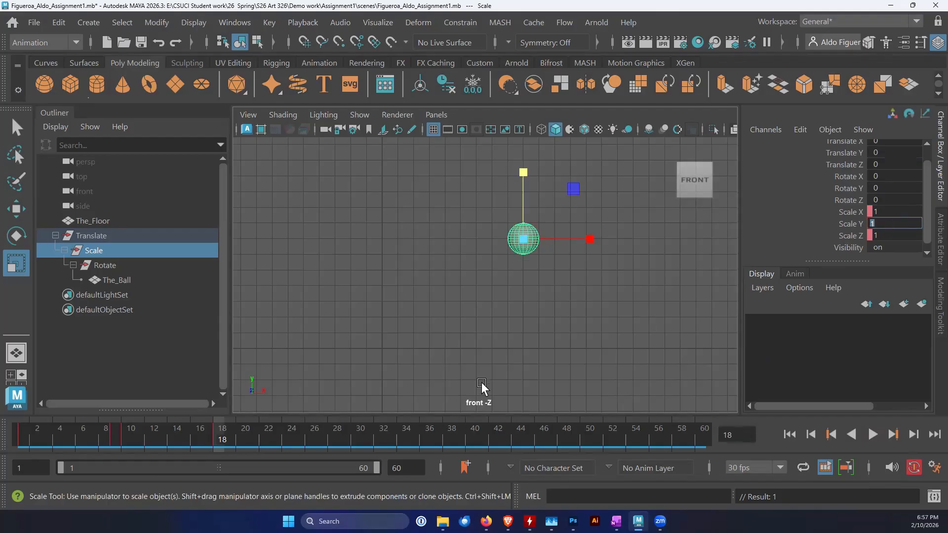
Stretch the ball vertically at frame 14, during its rise, to a Scale Y of about 1.337
key(alt+v)
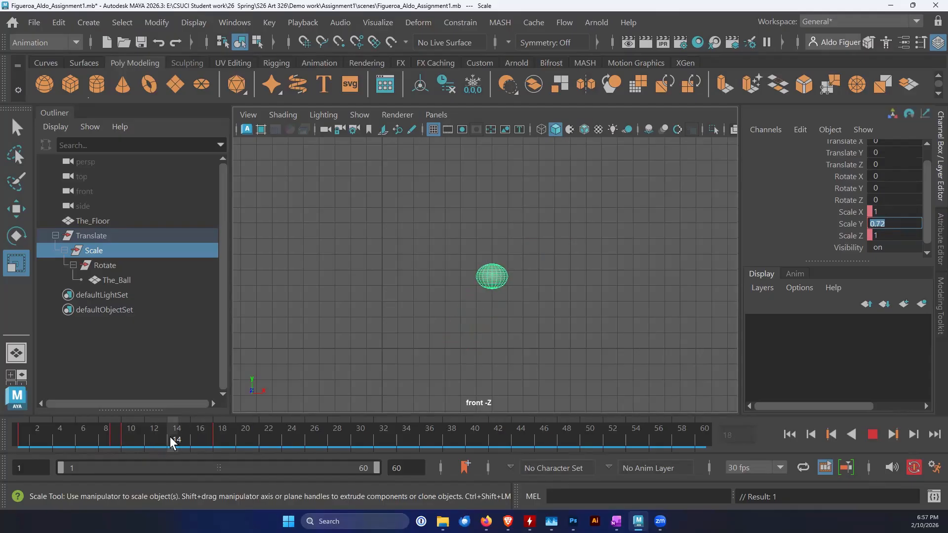
drag(124, 440, 168, 437)
drag(495, 212, 503, 168)
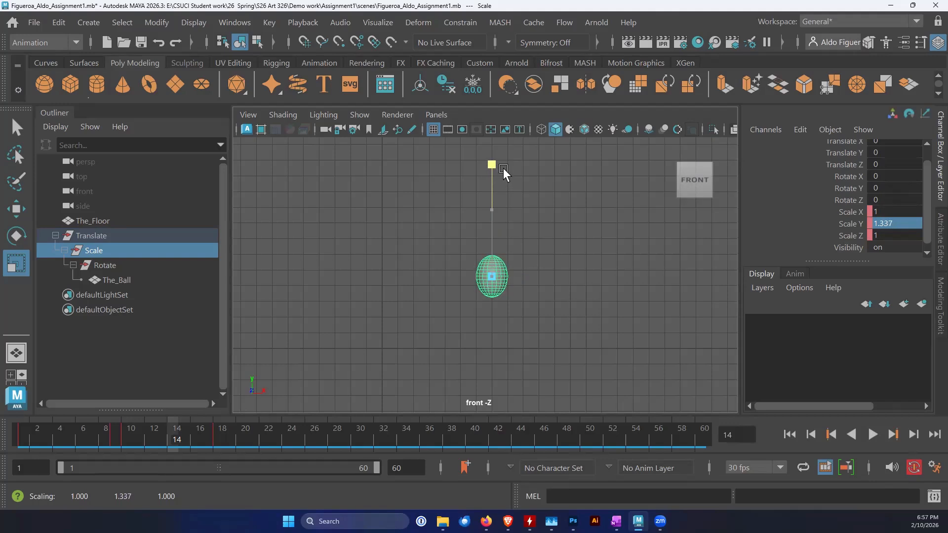
drag(502, 168, 503, 168)
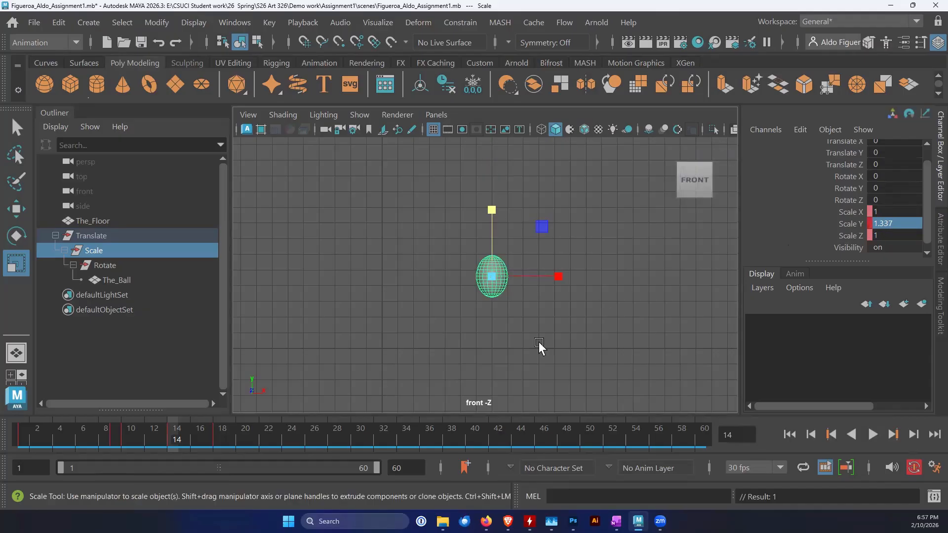
Return to frame 1 and play the animation to check the squash and stretch
drag(158, 428, 24, 432)
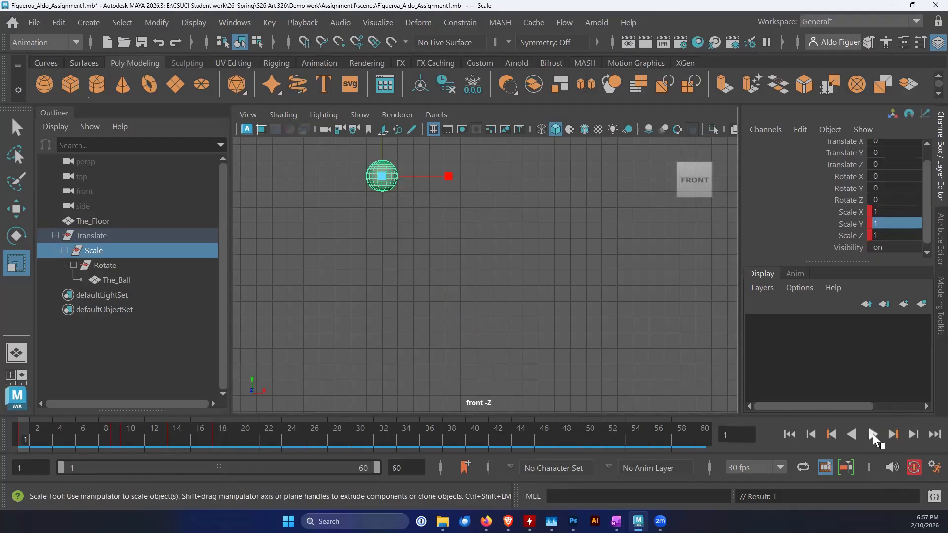
click(873, 434)
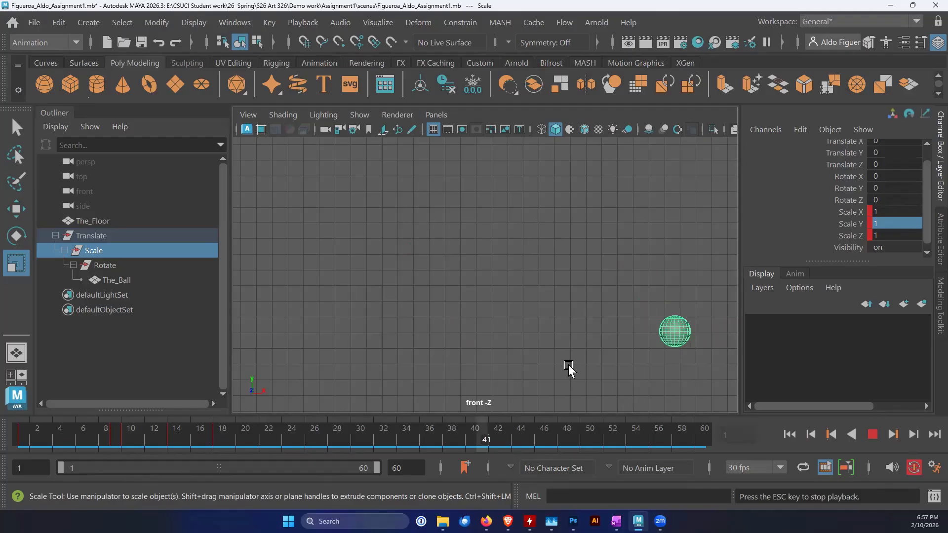
Squash the ball at the frame 26 contact to a Scale Y of about 0.667 and stretch it at frame 25 to about 1.35
click(872, 434)
mouse_move(121, 440)
mouse_down()
mouse_move(24, 438)
mouse_move(193, 449)
mouse_move(20, 453)
mouse_move(114, 455)
mouse_move(46, 445)
mouse_move(122, 445)
mouse_up()
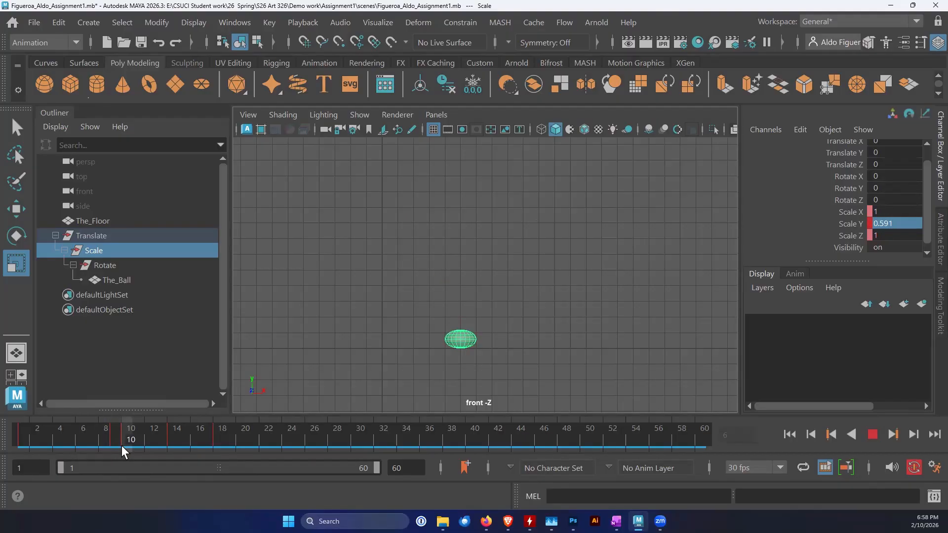
drag(123, 445, 306, 429)
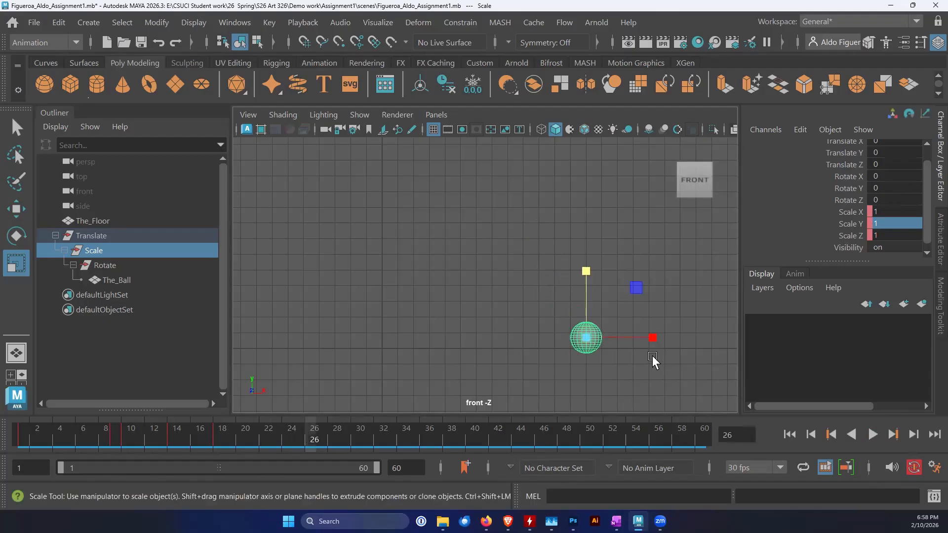
drag(586, 271, 585, 295)
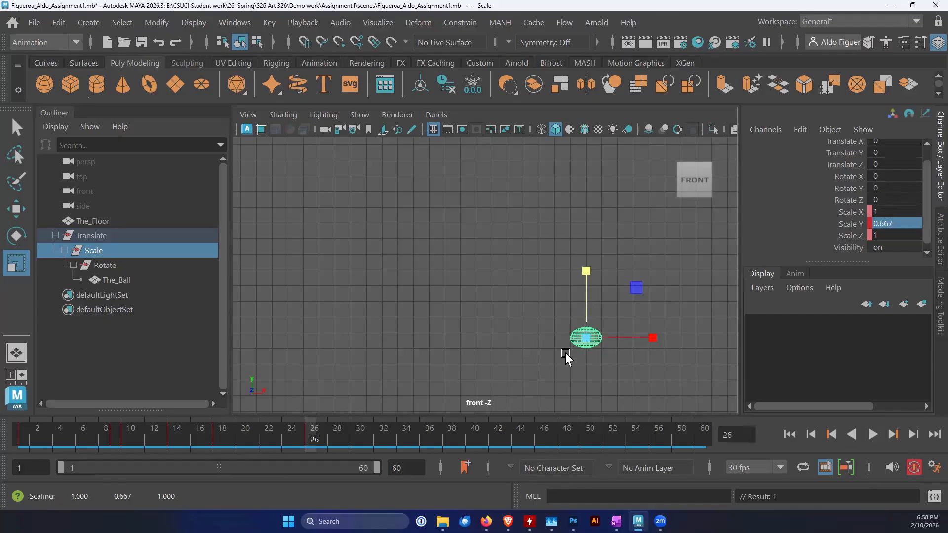
click(296, 445)
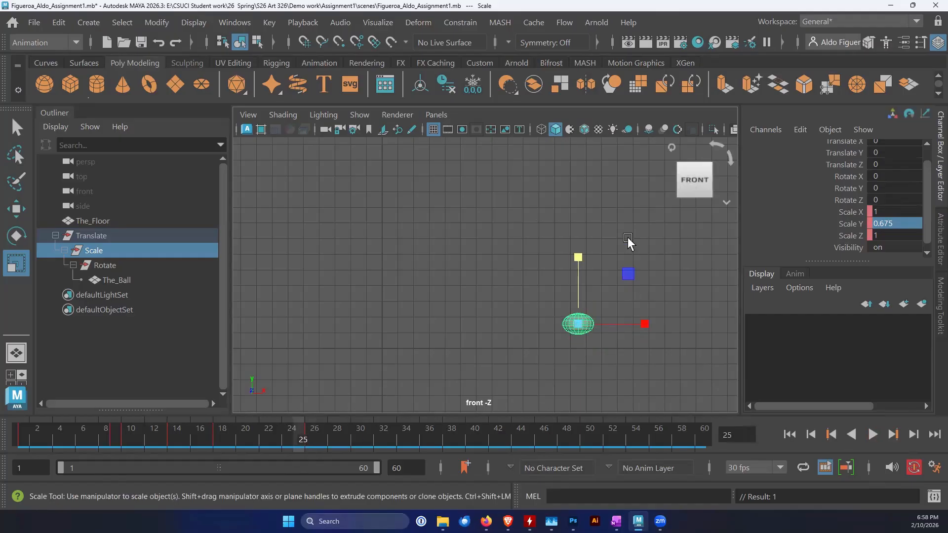
drag(579, 257, 590, 196)
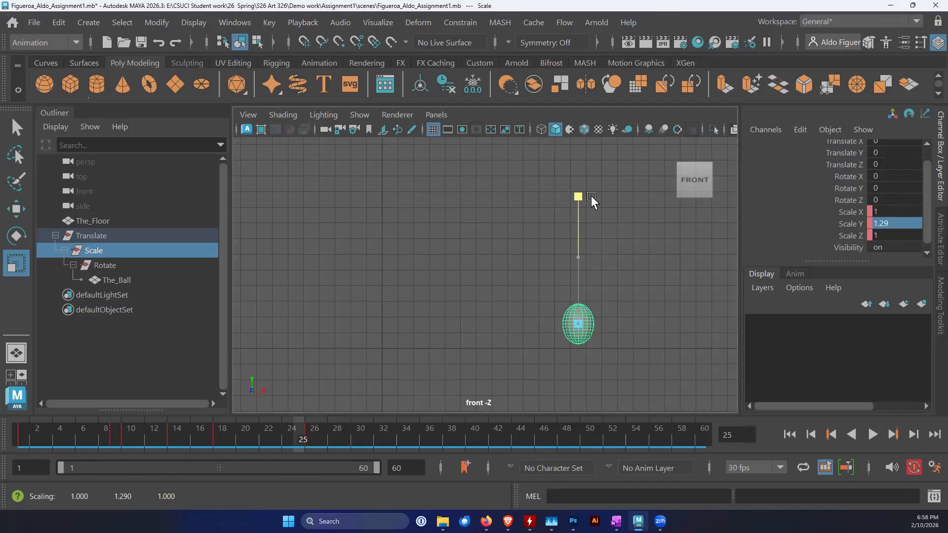
drag(590, 196, 592, 188)
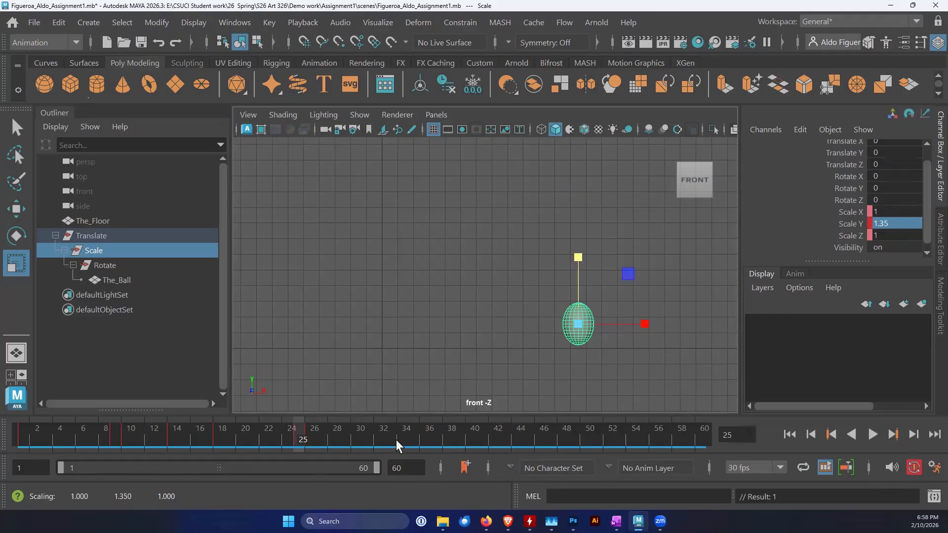
Restore the ball's round shape at the frame 33 peak with Scale Y 1, and key a vertical stretch at frame 29 during the rise
drag(293, 433, 391, 461)
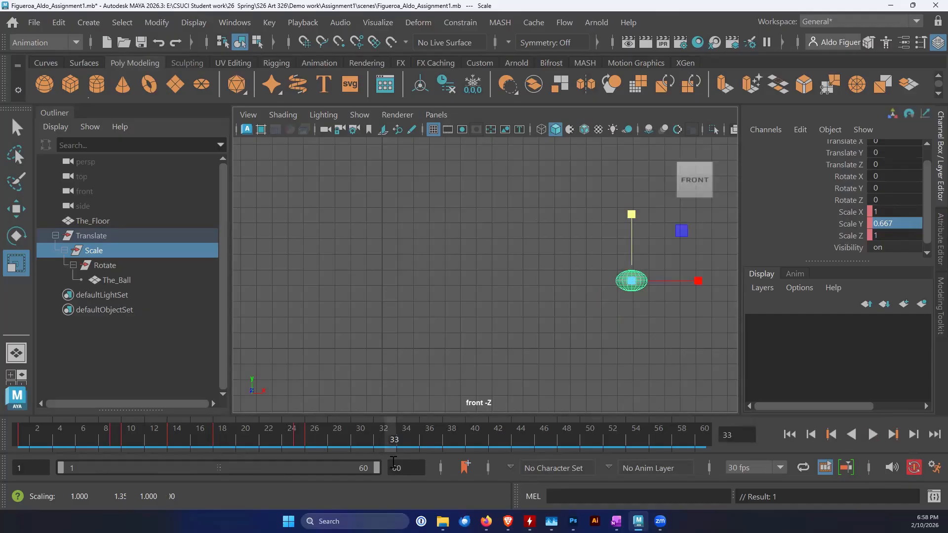
double_click(891, 225)
text(1)
key(Return)
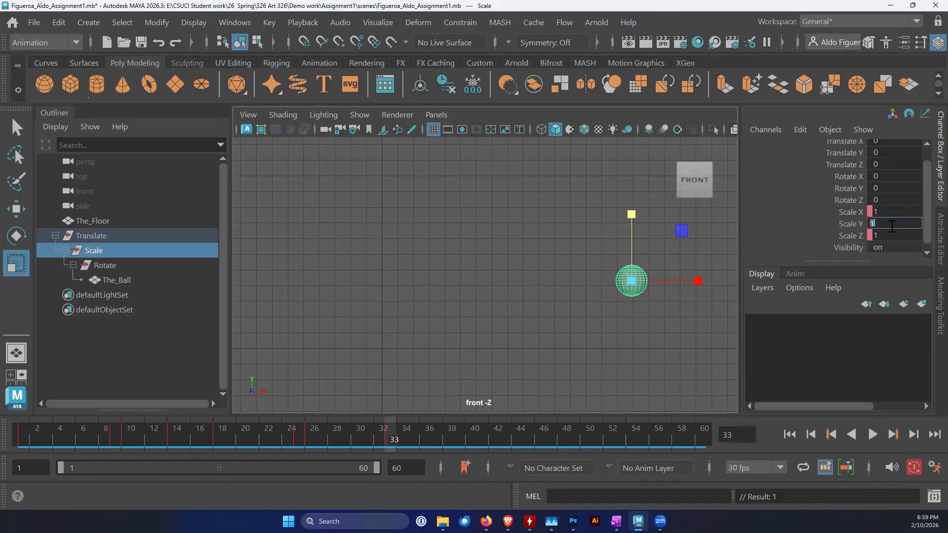
mouse_move(379, 436)
mouse_down()
mouse_move(310, 445)
mouse_move(390, 448)
mouse_move(302, 448)
mouse_move(341, 446)
mouse_up()
drag(607, 238, 609, 208)
key(s)
Squash the ball at the frame 40 contact to a Scale Y of about 0.837 and stretch it vertically at frame 39
drag(368, 444, 466, 443)
alt+middle_drag(682, 367, 522, 368)
drag(512, 264, 512, 273)
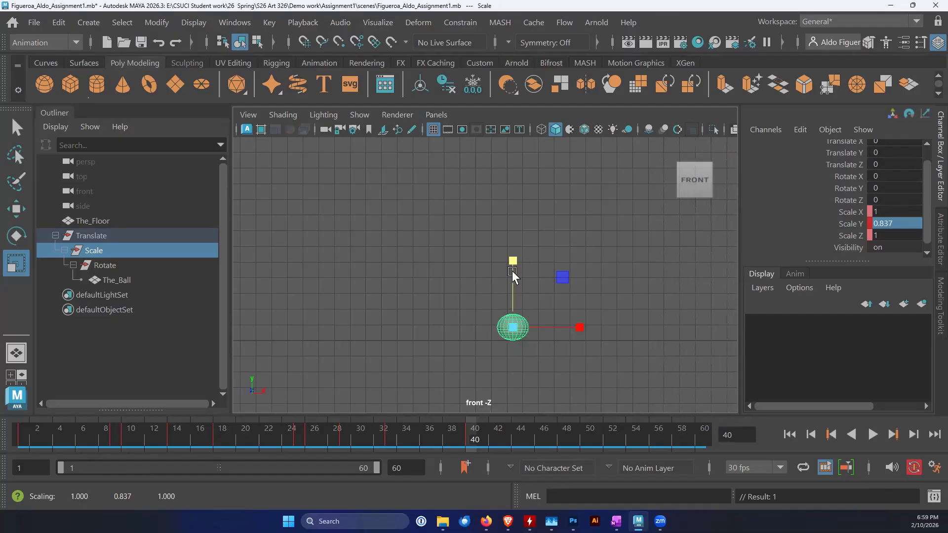
click(461, 437)
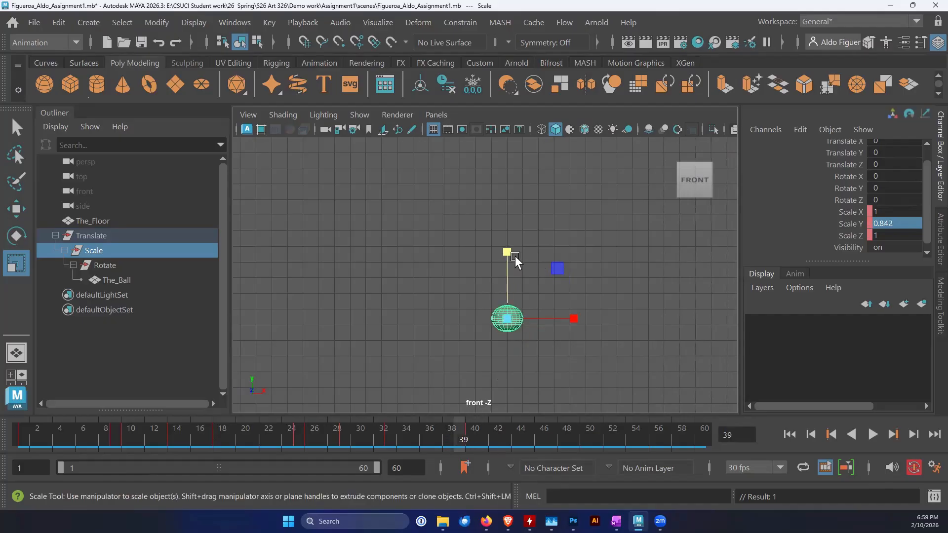
drag(507, 251, 511, 223)
Set Scale Y to 1 at the frame 46 peak and stretch the ball at frame 42 to a Scale Y of about 1.088
drag(459, 440, 542, 464)
double_click(887, 224)
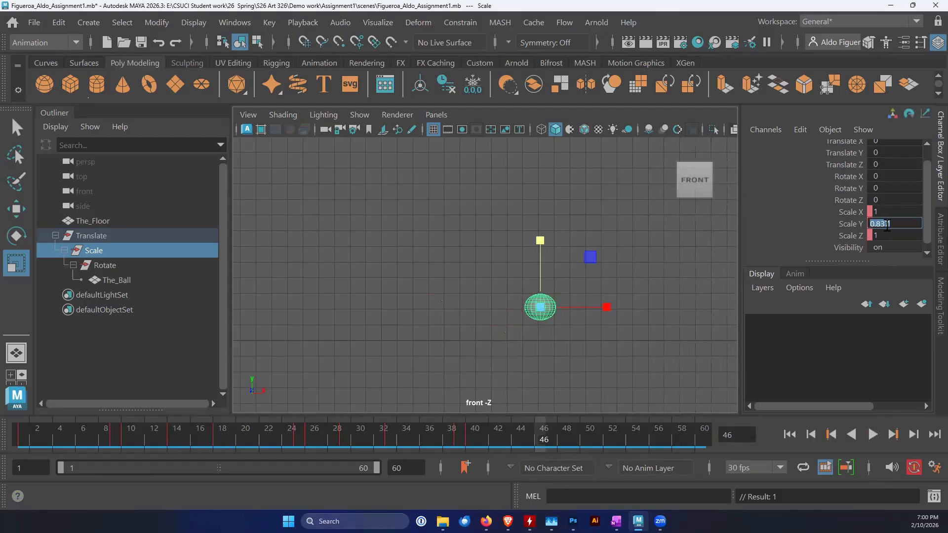
text(3)
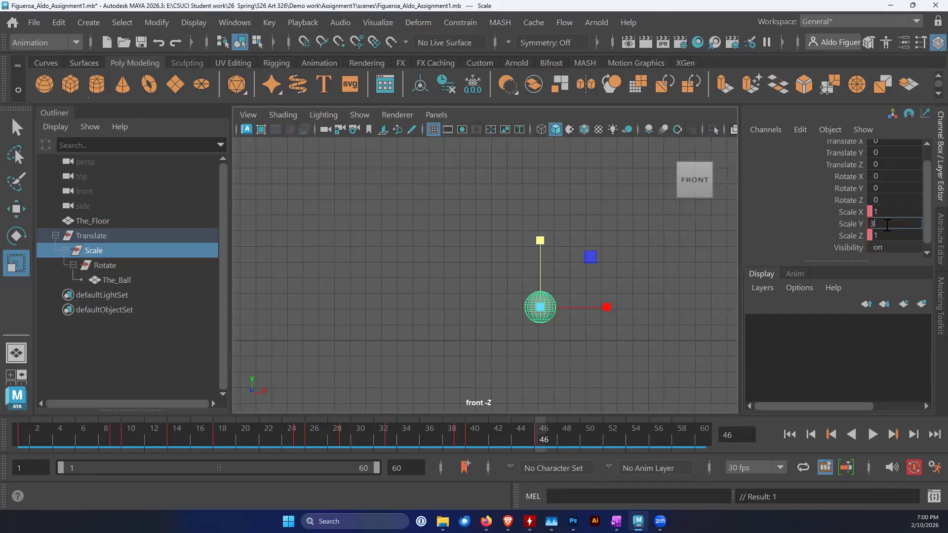
text(1)
key(Return)
drag(528, 439, 498, 444)
drag(522, 253, 526, 239)
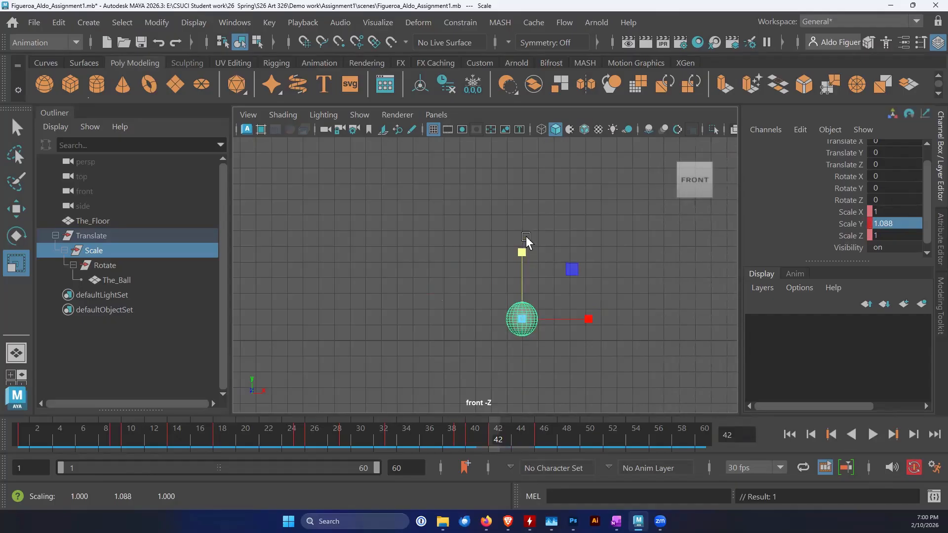
key(alt+v)
Squash the ball at the frame 52 contact to a Scale Y of about 0.933 and stretch it at frame 51 to about 1.075
mouse_move(484, 441)
mouse_down()
mouse_move(619, 435)
mouse_move(591, 440)
mouse_move(604, 439)
mouse_up()
click(605, 439)
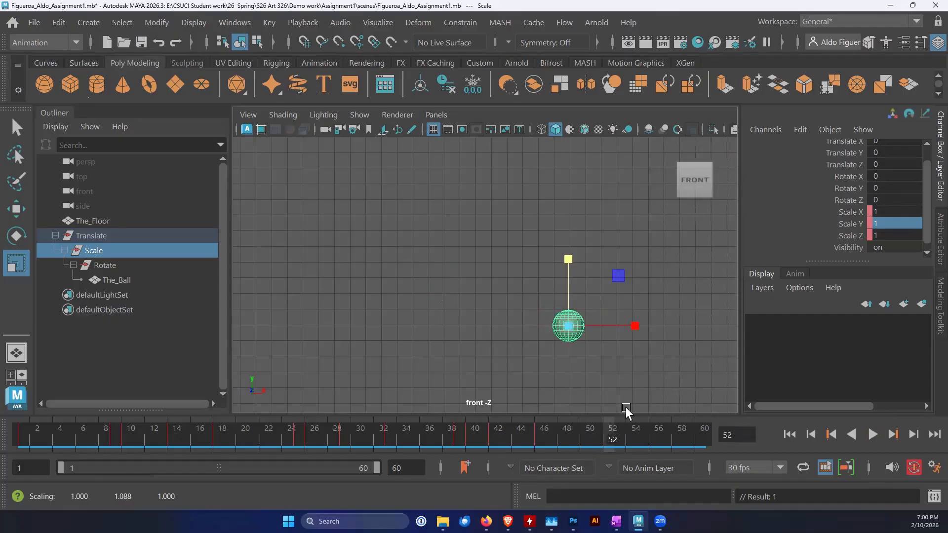
drag(568, 259, 567, 268)
alt+middle_drag(540, 335, 423, 334)
alt+right_drag(422, 334, 632, 344)
alt+middle_drag(615, 354, 584, 322)
alt+right_drag(584, 323, 570, 339)
alt+middle_drag(585, 329, 584, 311)
drag(493, 231, 496, 234)
drag(603, 438, 596, 438)
drag(482, 223, 481, 213)
key(alt+v)
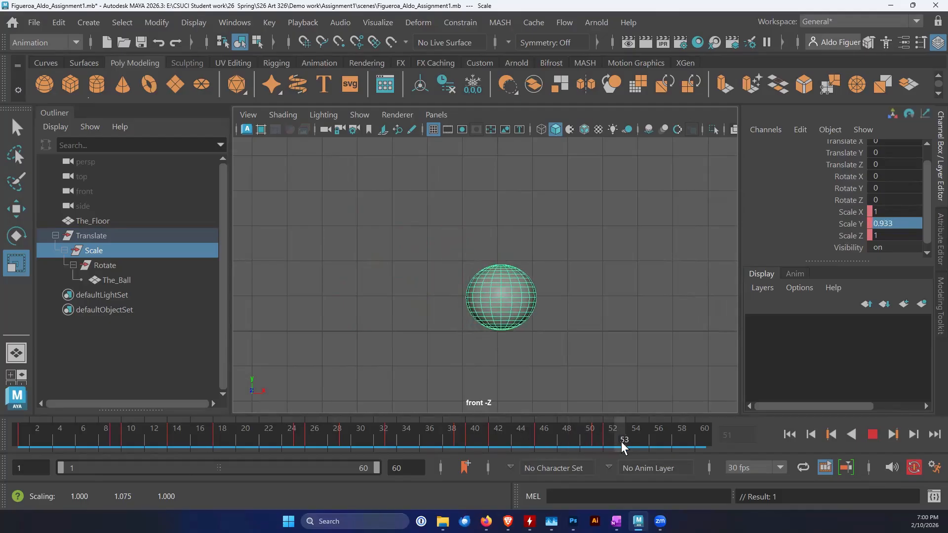
Key the Scale group's Scale Y at 1 on frame 60
mouse_move(692, 448)
mouse_down()
mouse_move(663, 445)
mouse_move(707, 446)
mouse_up()
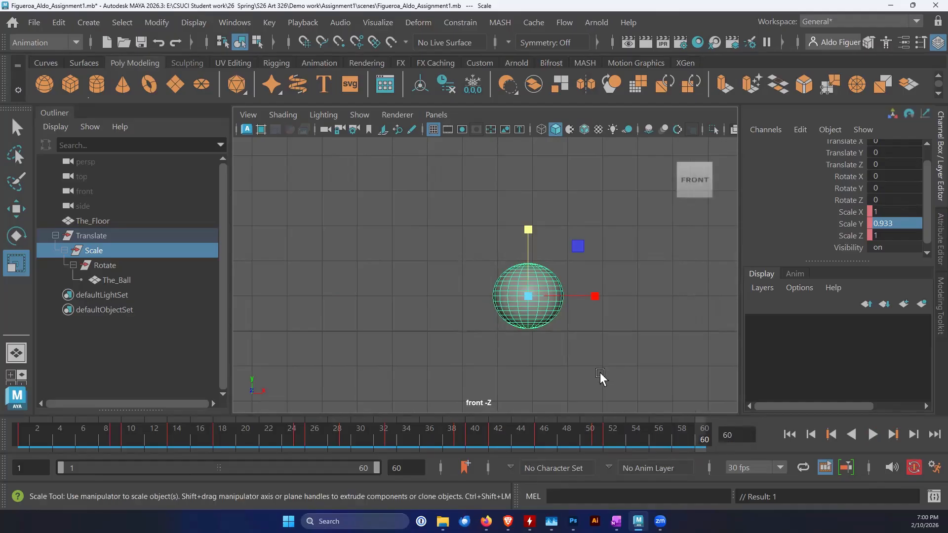
click(897, 223)
text(1)
key(Return)
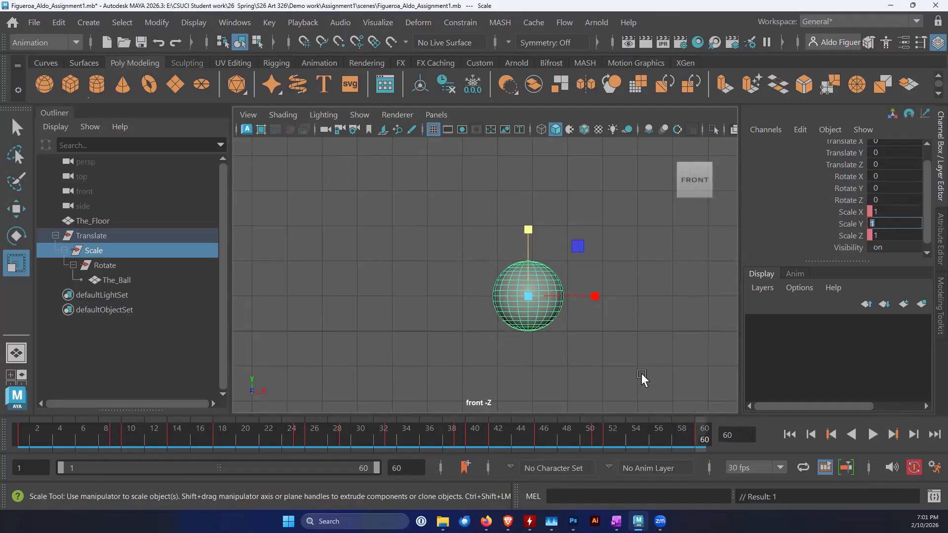
Find the Translate group's last key and set the Scale group's Scale Y to 1 on the matching frame 57
key(alt+v)
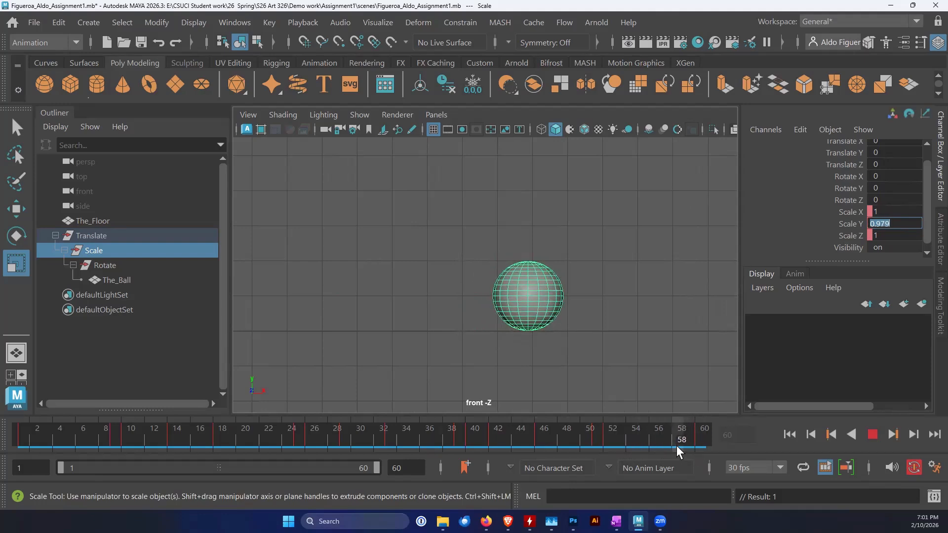
mouse_move(691, 444)
mouse_down()
mouse_move(646, 447)
mouse_move(672, 443)
mouse_up()
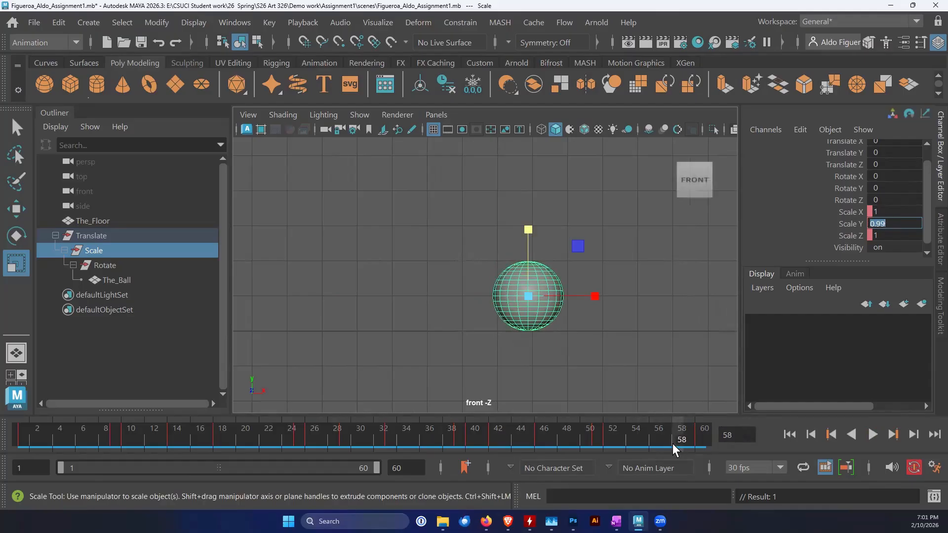
click(95, 236)
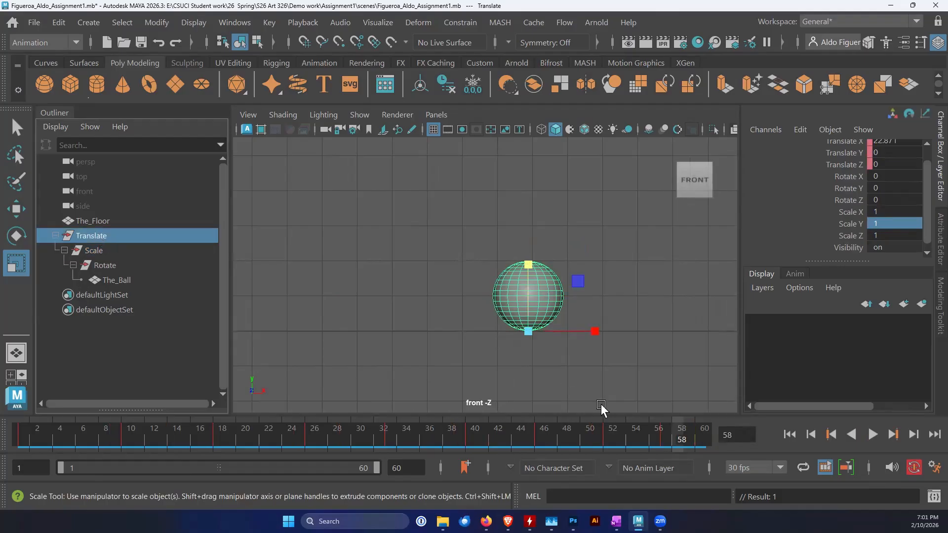
click(669, 430)
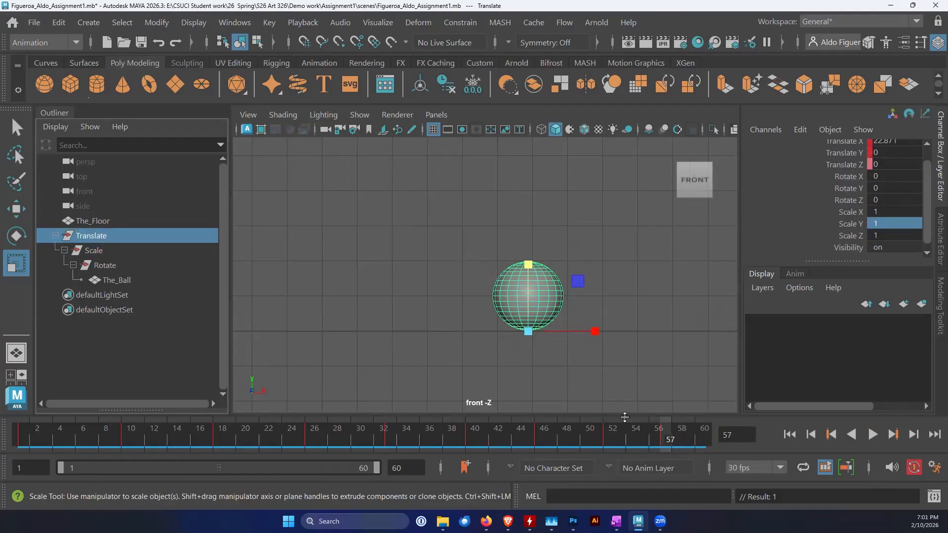
click(91, 250)
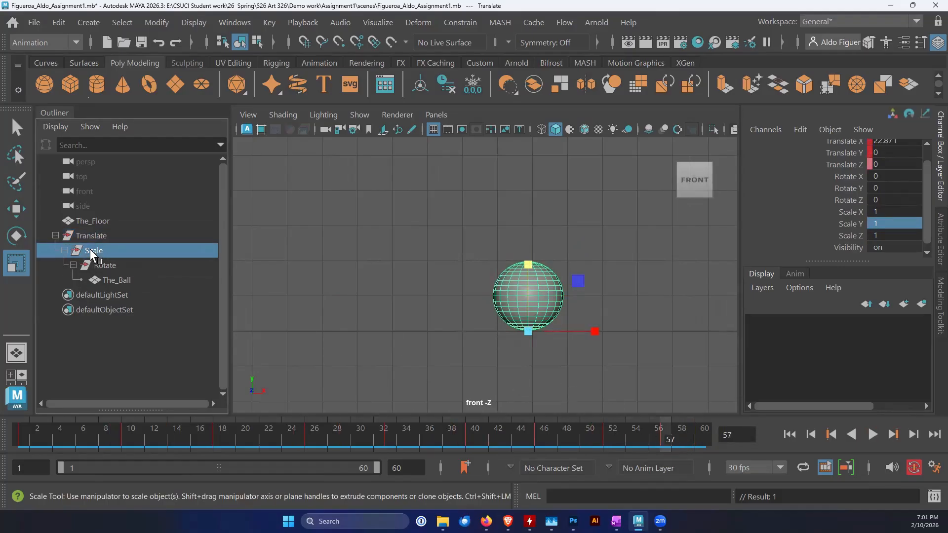
double_click(895, 223)
text(1)
key(Return)
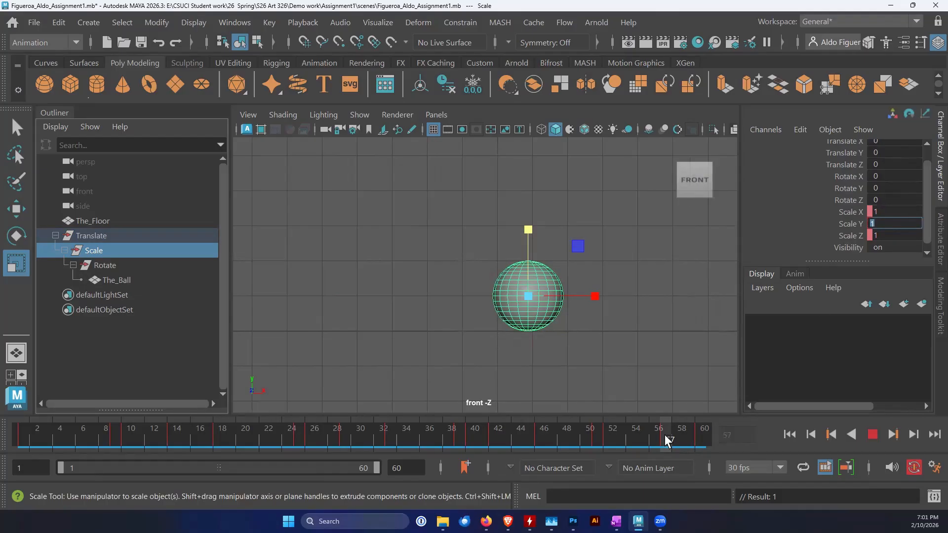
Delete the Scale group's key at frame 60
key(alt+v)
click(701, 443)
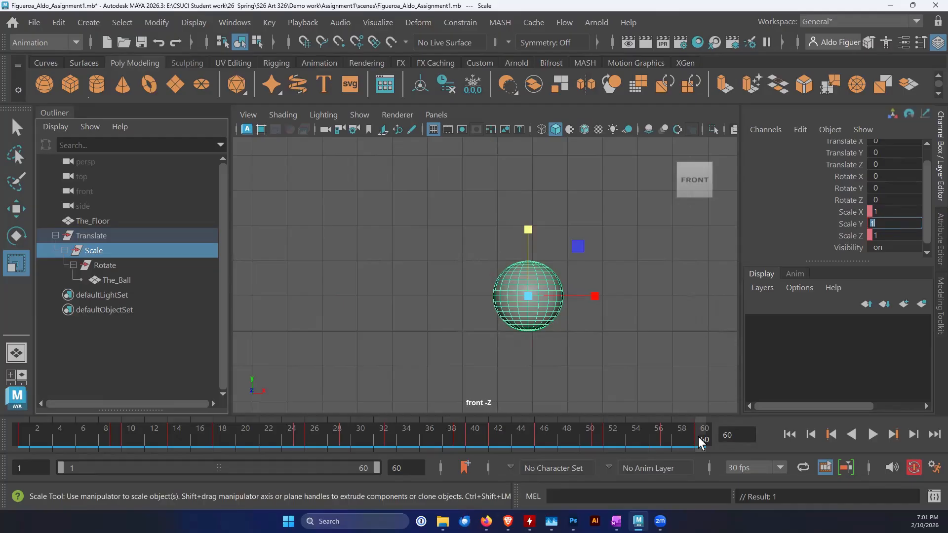
mouse_move(698, 437)
mouse_down()
mouse_move(672, 436)
mouse_move(714, 437)
mouse_up()
right_click(702, 436)
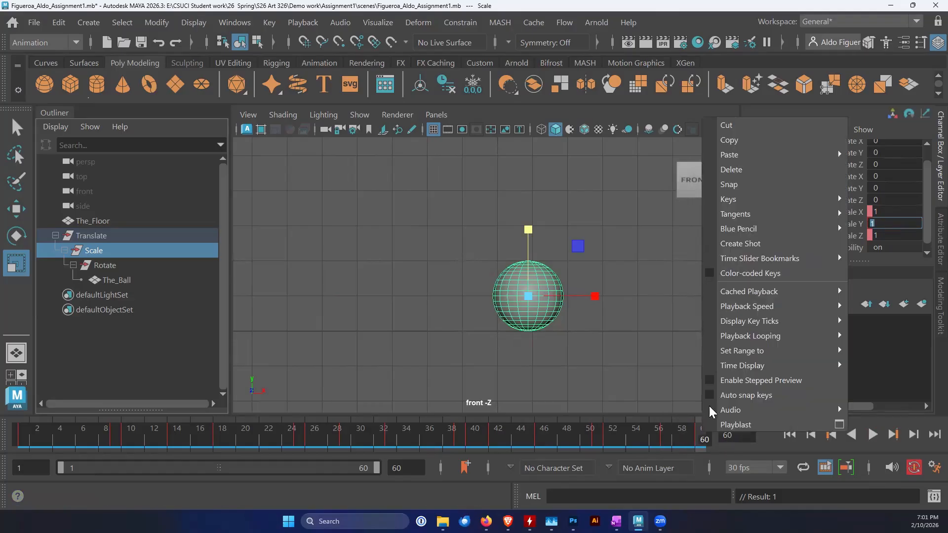
click(729, 169)
Scrub and play the animation from frame 1 to check the squash and stretch across all bounces
drag(703, 423, 555, 445)
alt+middle_drag(485, 347, 626, 416)
scroll(582, 352, down, 3)
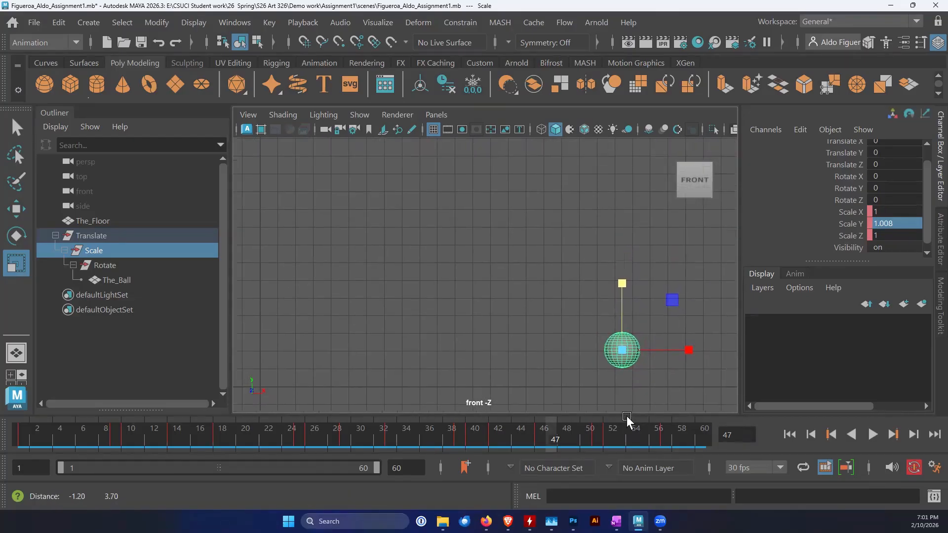
click(789, 434)
click(872, 434)
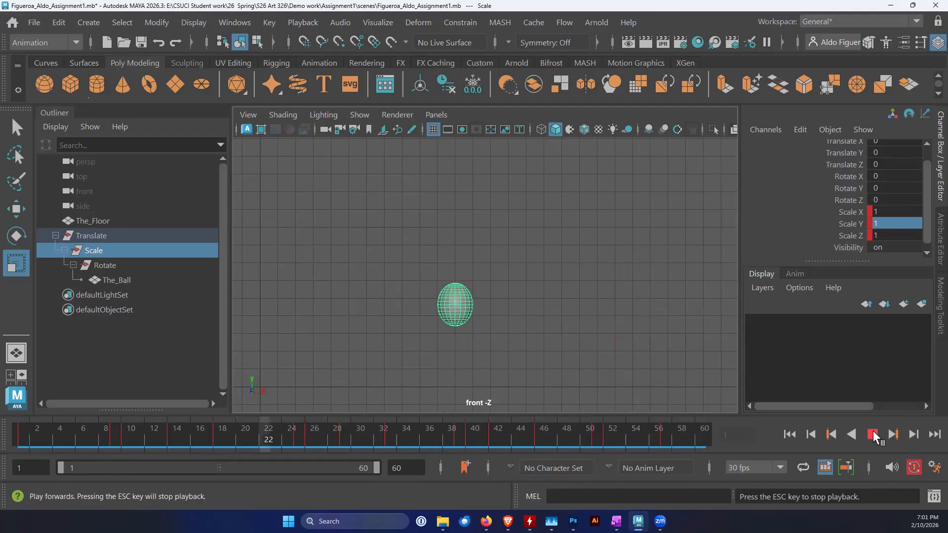
click(873, 435)
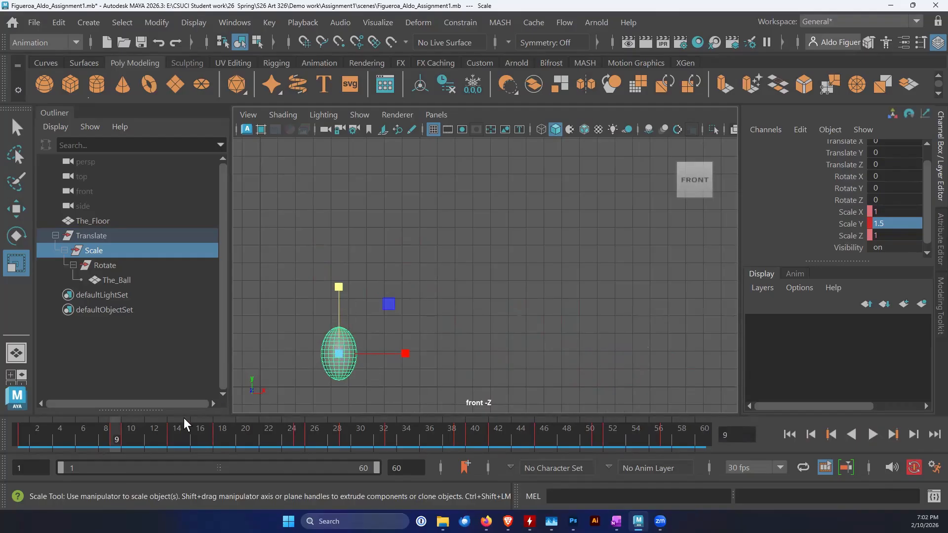
key(alt+v)
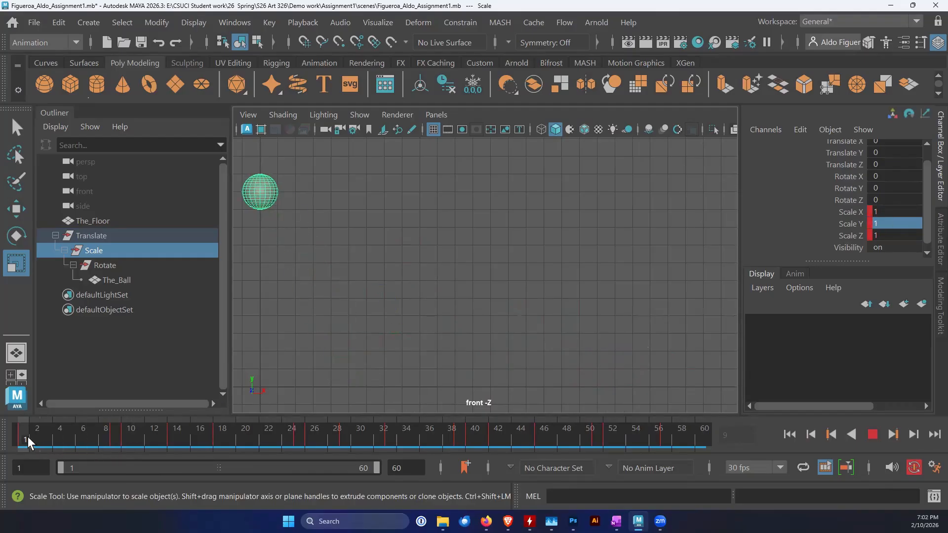
drag(75, 440, 8, 426)
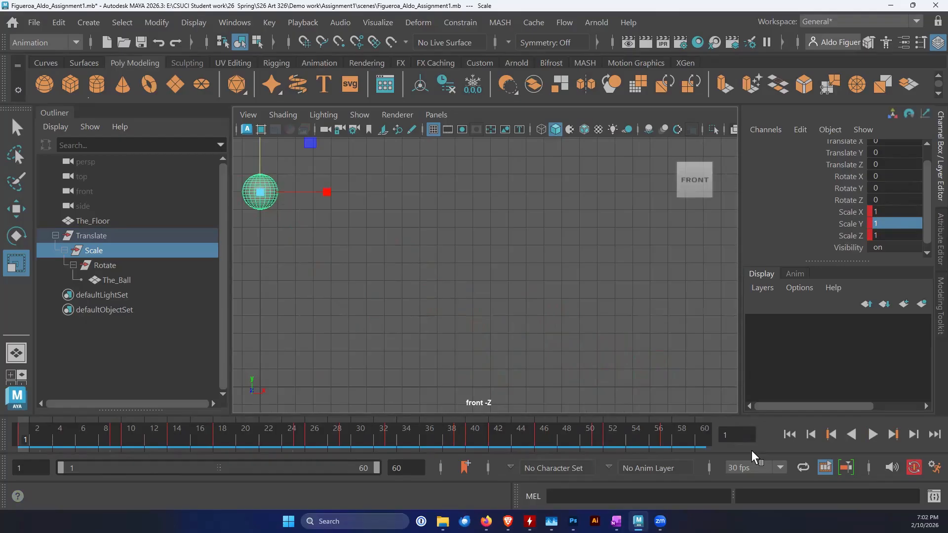
click(871, 435)
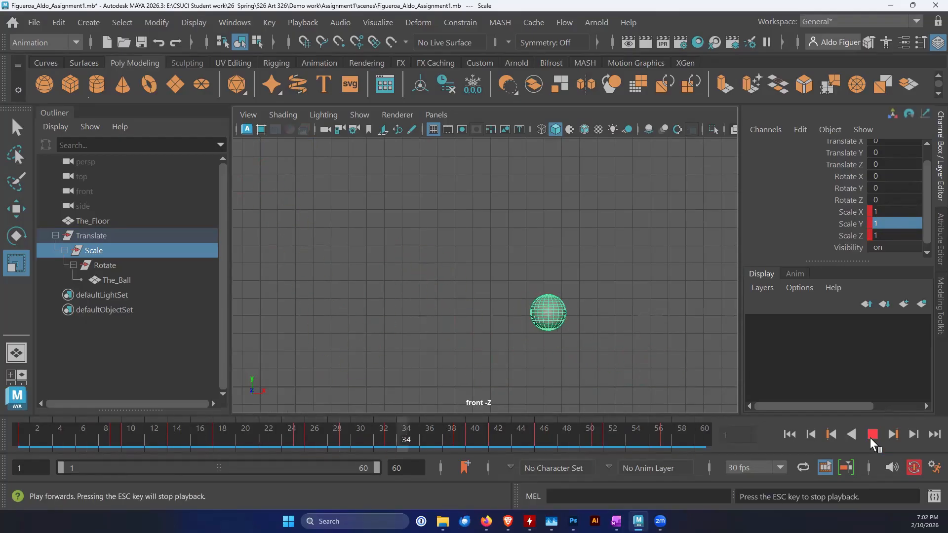
click(870, 435)
click(789, 435)
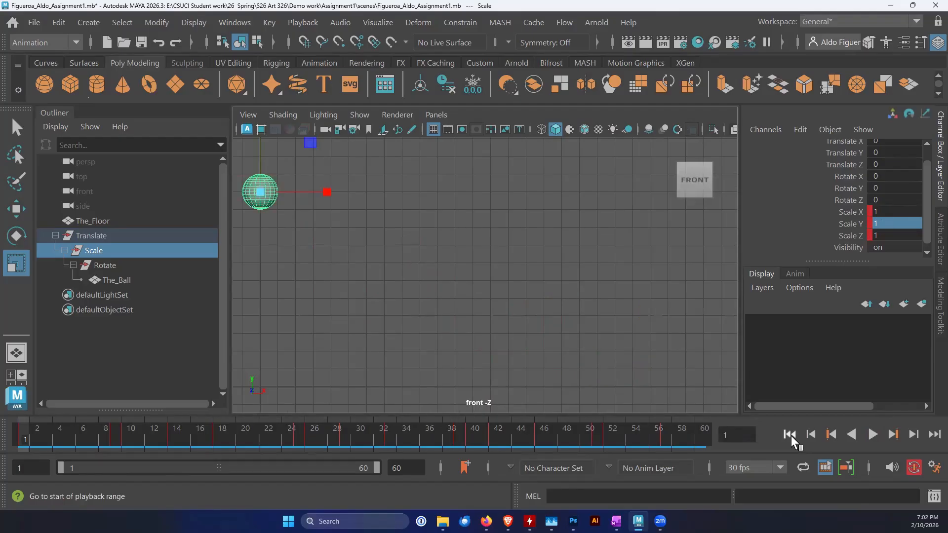
Save the scene and select the Rotate group
key(ctrl+s)
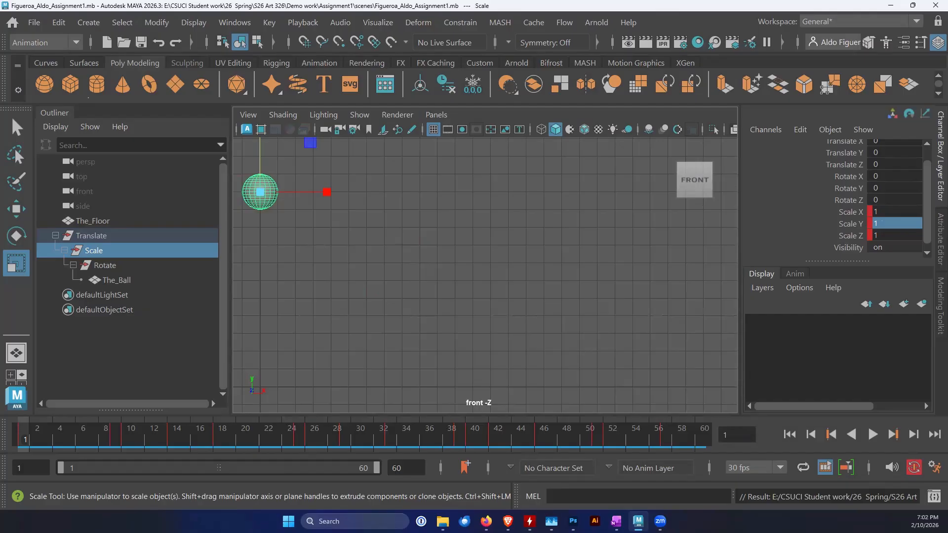
click(108, 265)
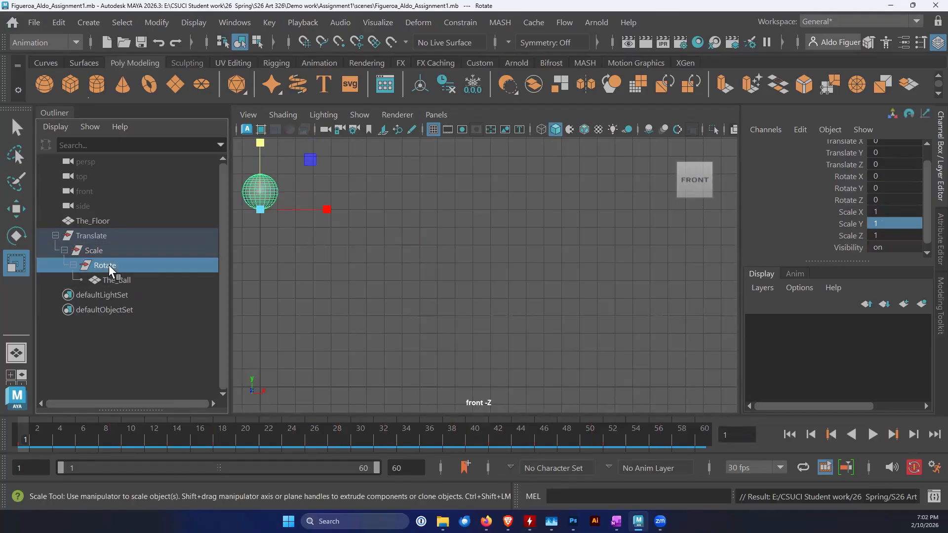
alt+middle_drag(370, 283, 383, 328)
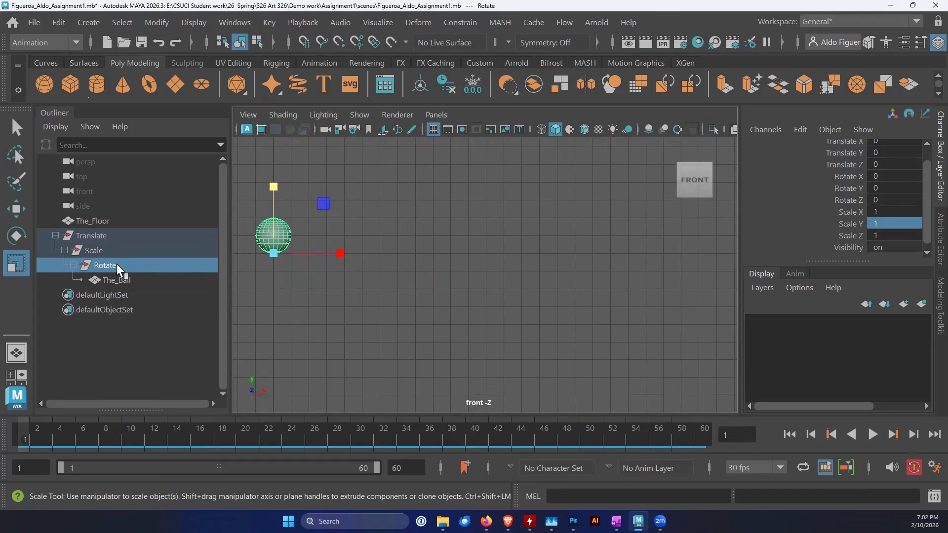
Center the Rotate group's pivot on the ball and key its rotation at frame 1
click(164, 28)
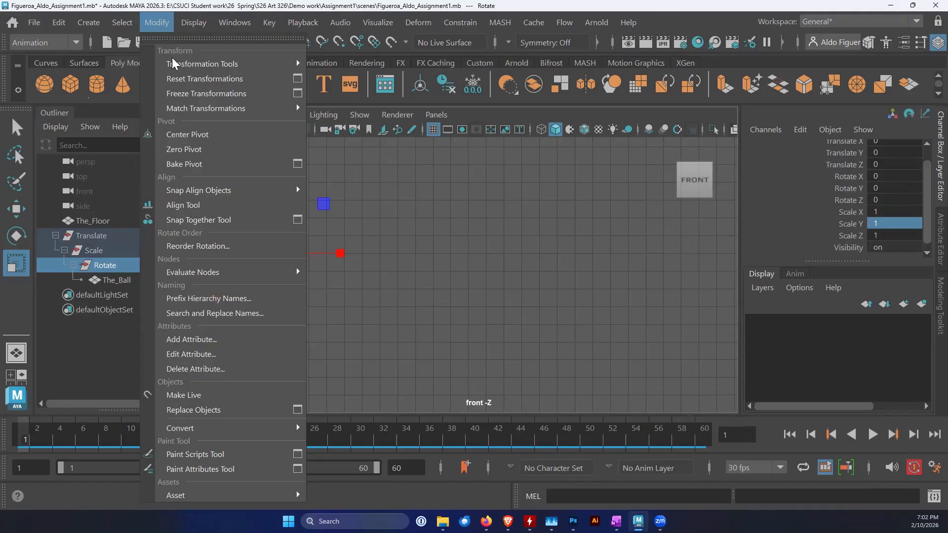
click(187, 133)
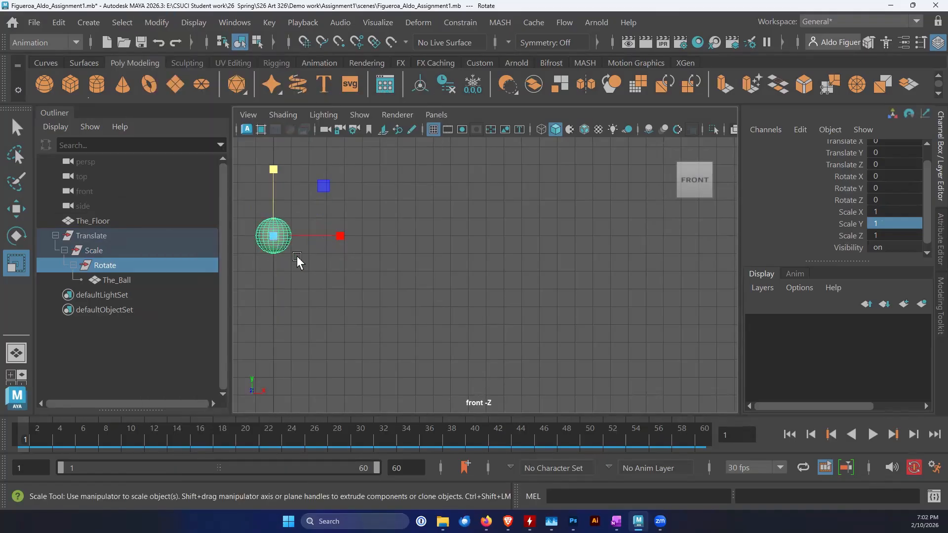
alt+middle_drag(304, 276, 341, 299)
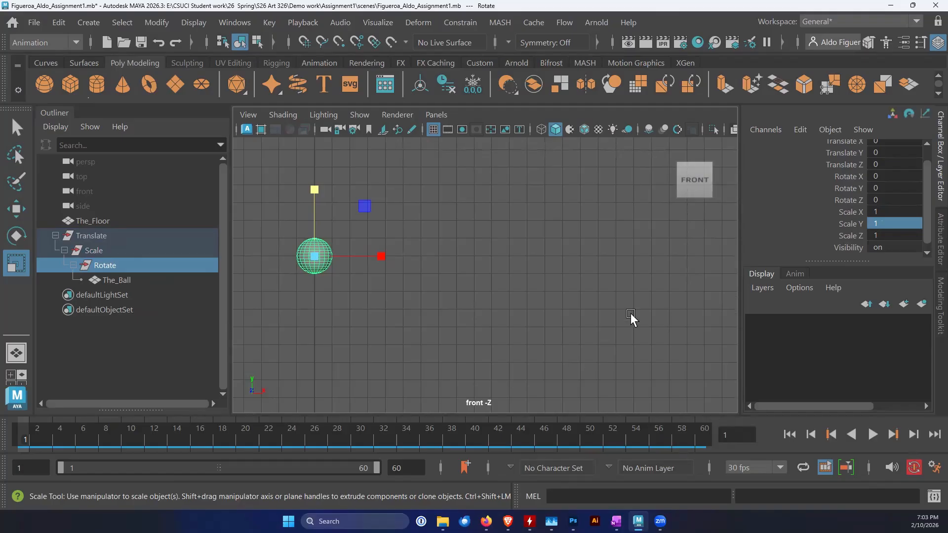
key(e)
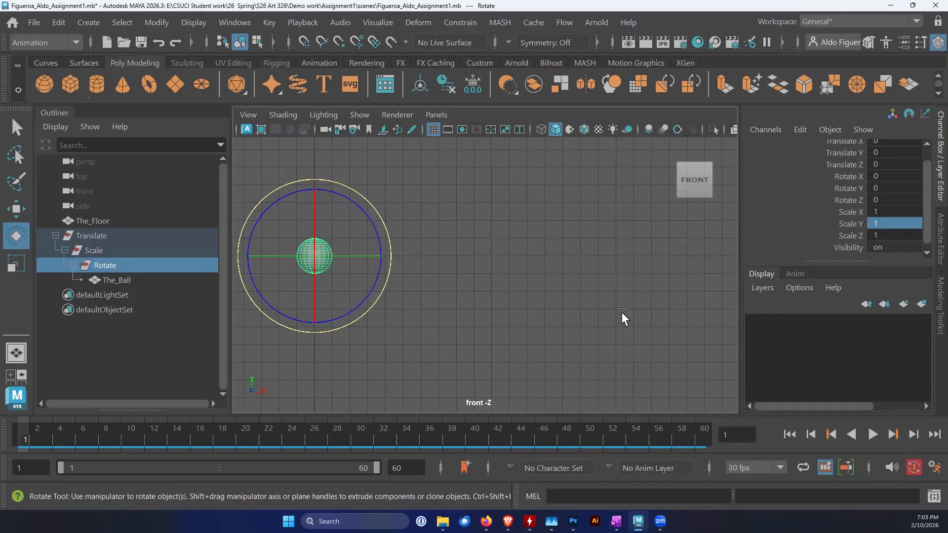
key(shift+e)
mouse_move(25, 436)
mouse_down()
mouse_move(63, 440)
mouse_move(26, 436)
mouse_up()
drag(362, 209, 378, 245)
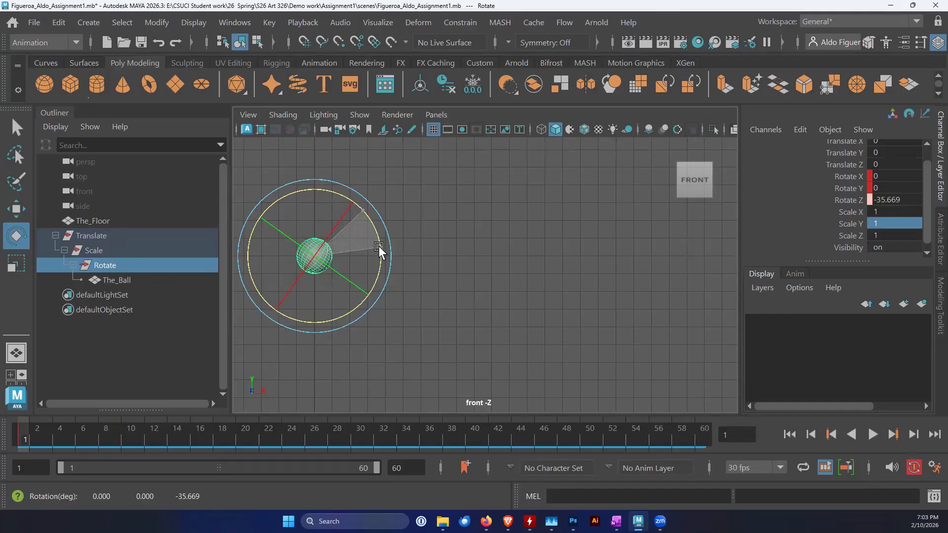
drag(378, 246, 379, 246)
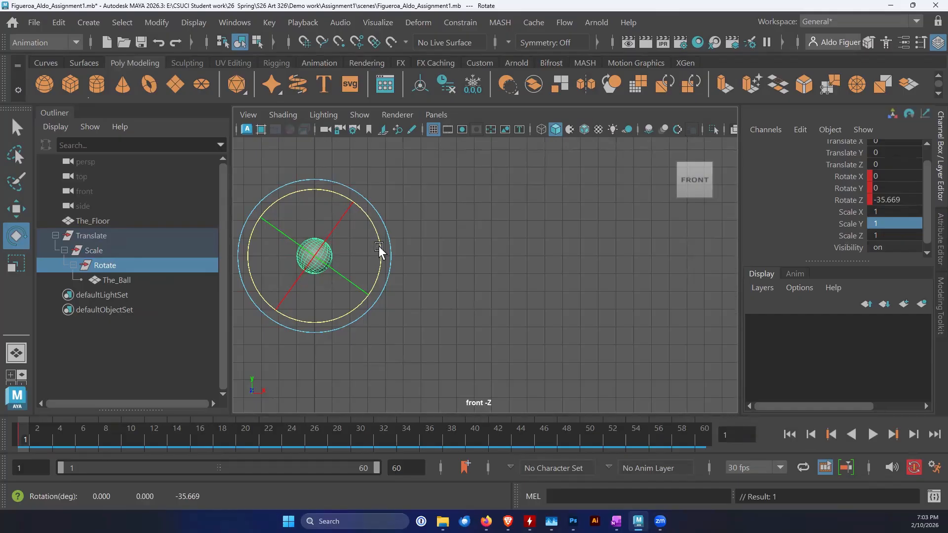
key(ctrl+z)
Go to frame 57 and give the Rotate group a negative Rotate Z value
drag(29, 439, 349, 439)
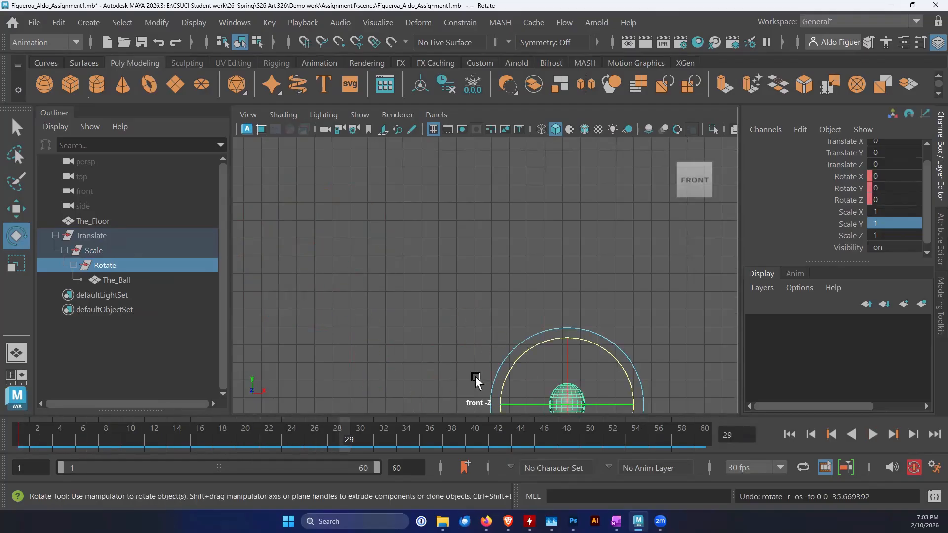
alt+middle_drag(493, 356, 484, 278)
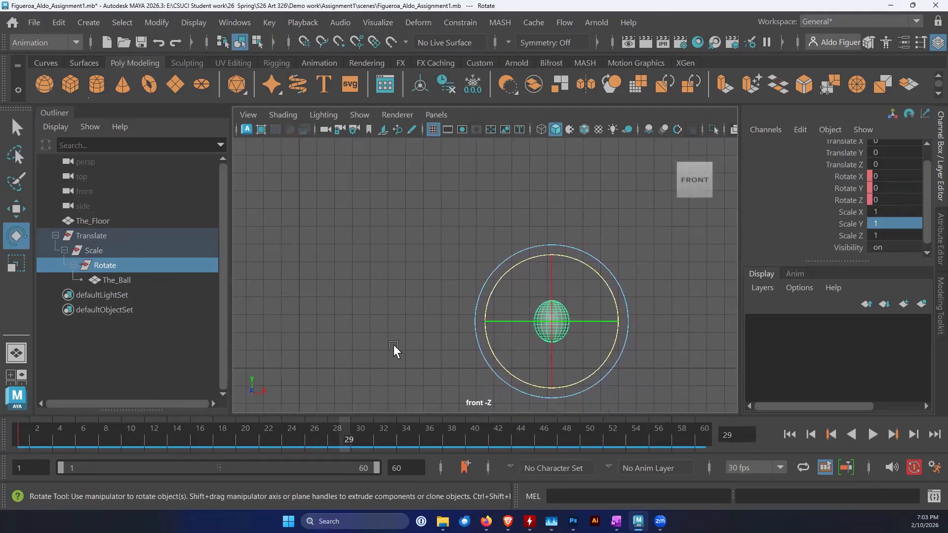
drag(345, 435, 668, 444)
double_click(884, 200)
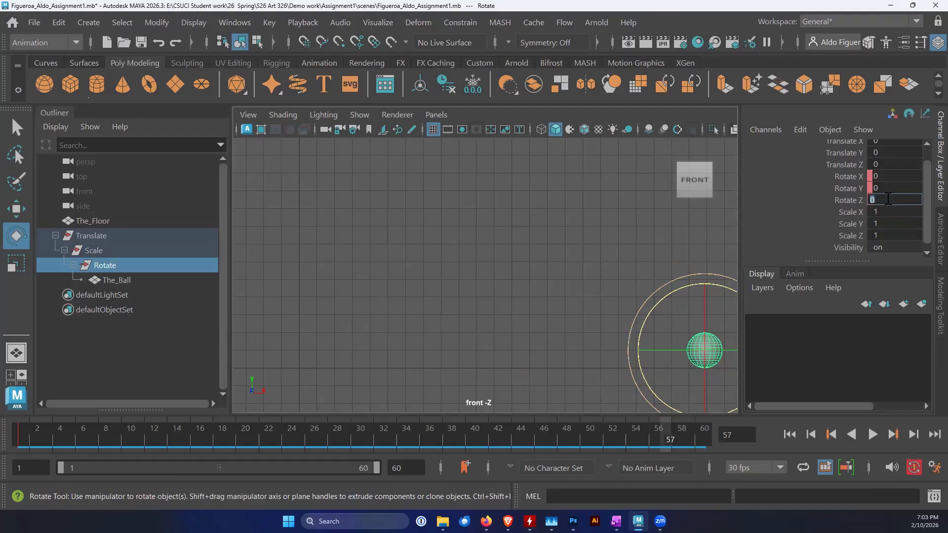
text(-48)
Play the animation from frame 1 to check the ball's spin
click(789, 433)
click(872, 435)
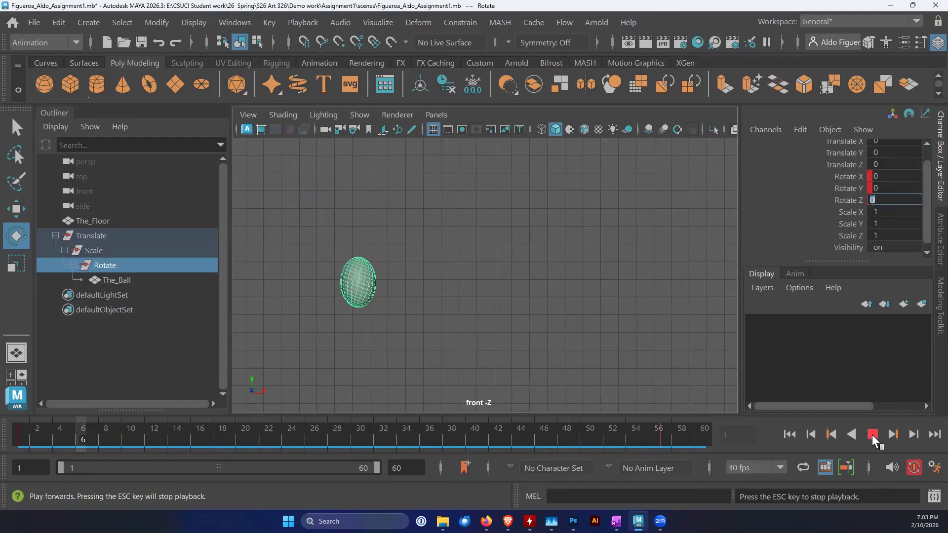
click(871, 434)
key(alt+v)
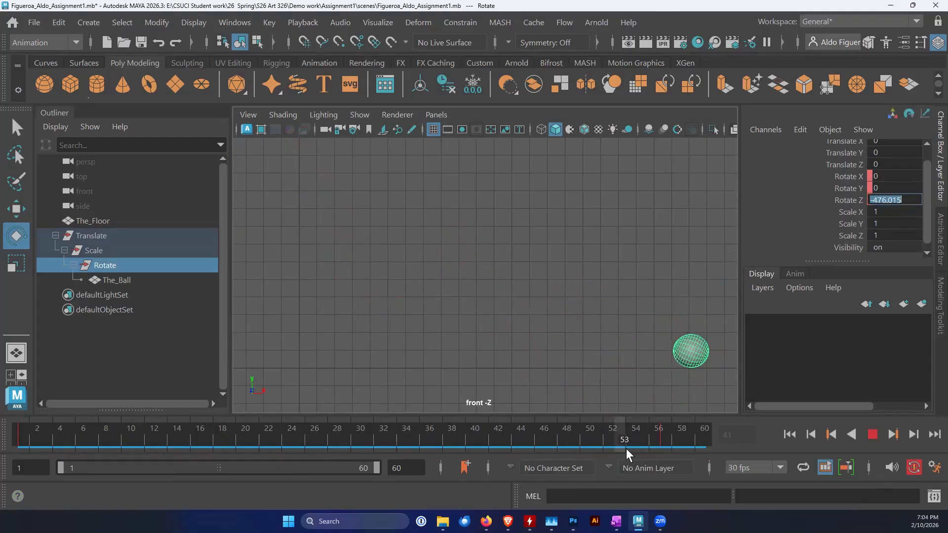
Set the Rotate group's Rotate Z to -1000 at frame 57 and play the animation from the start
drag(665, 449, 665, 449)
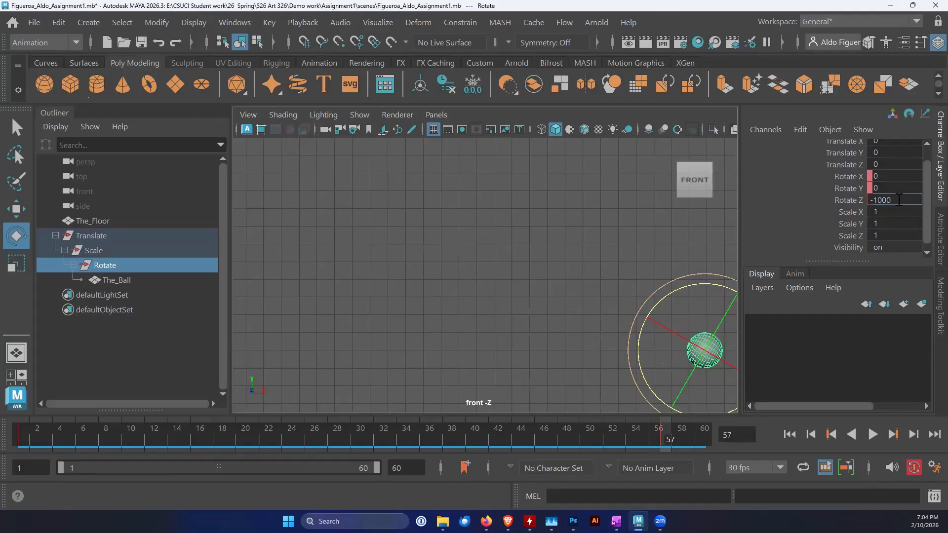
click(787, 434)
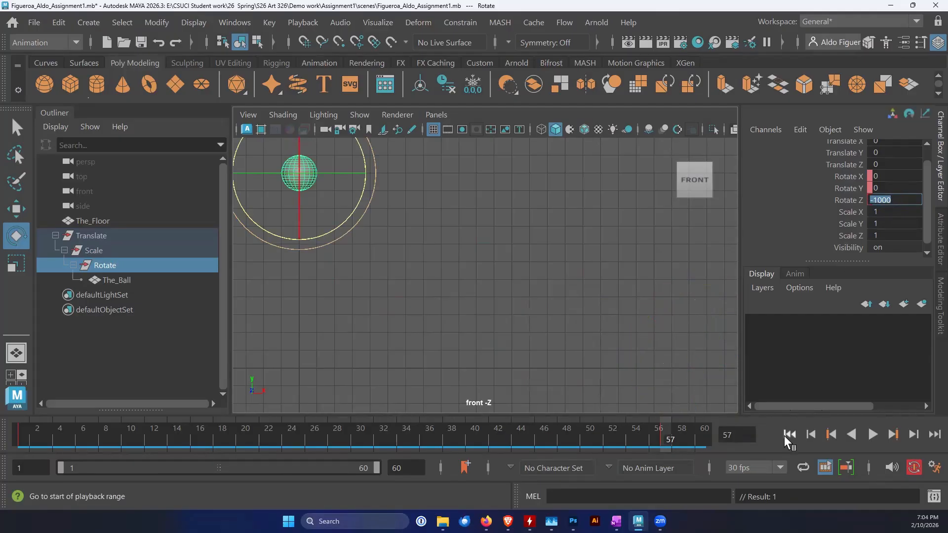
click(872, 434)
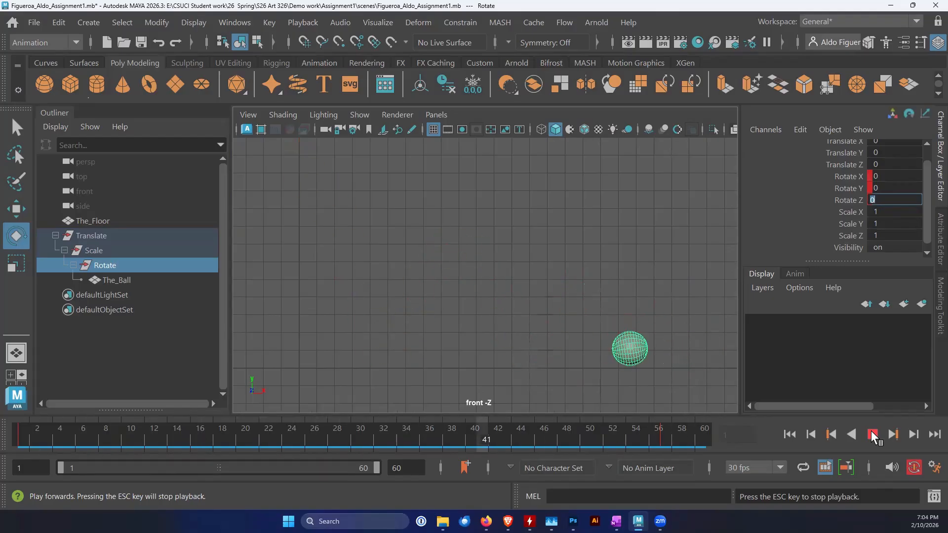
click(871, 433)
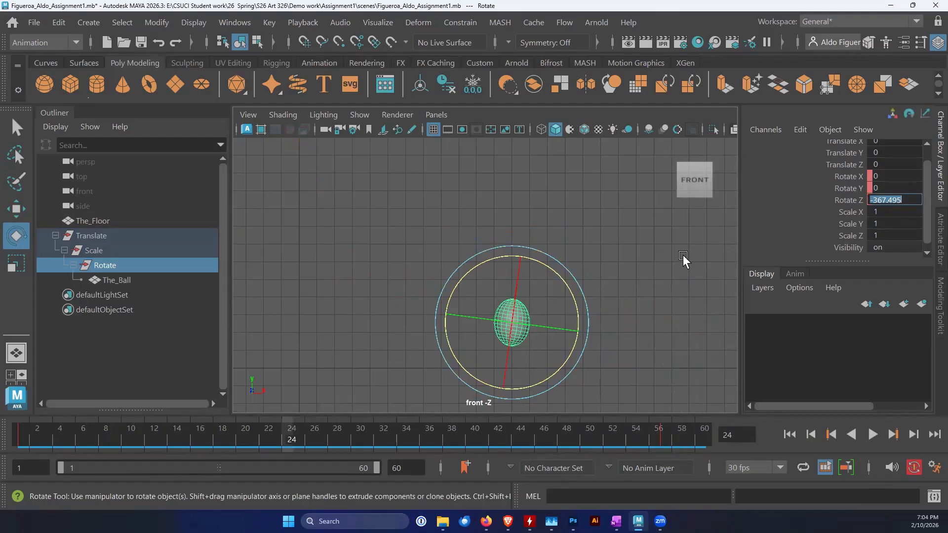
Deselect everything, replay the animation to judge the spin on the shaded ball, and return to frame 1
click(623, 241)
click(871, 434)
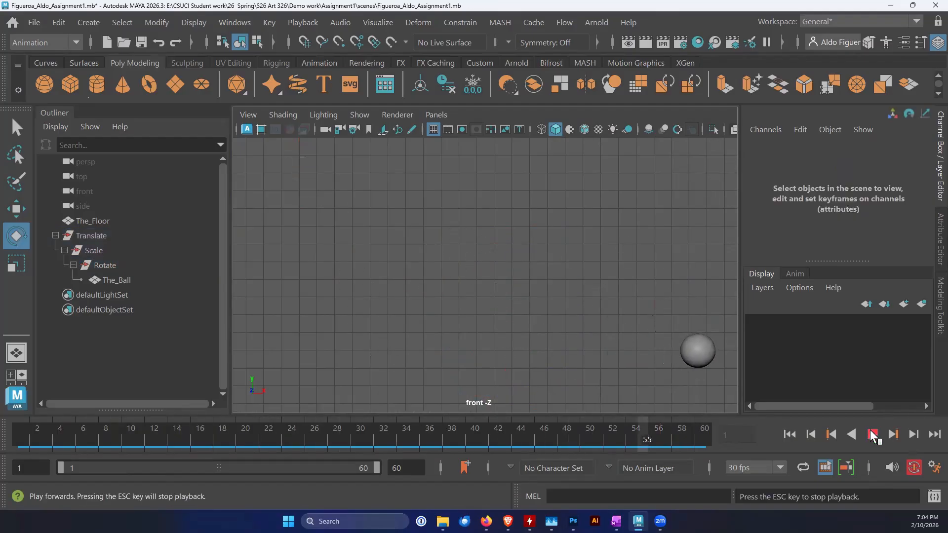
click(871, 435)
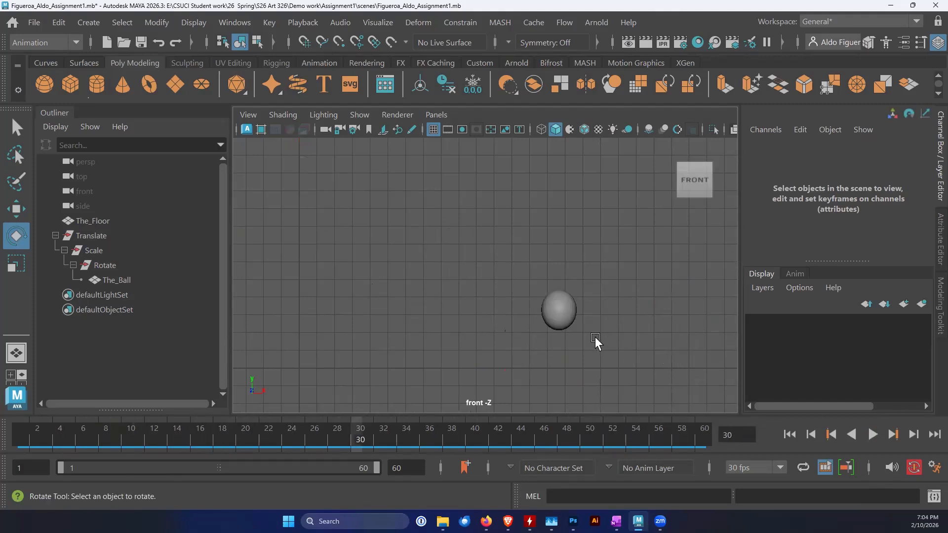
click(788, 434)
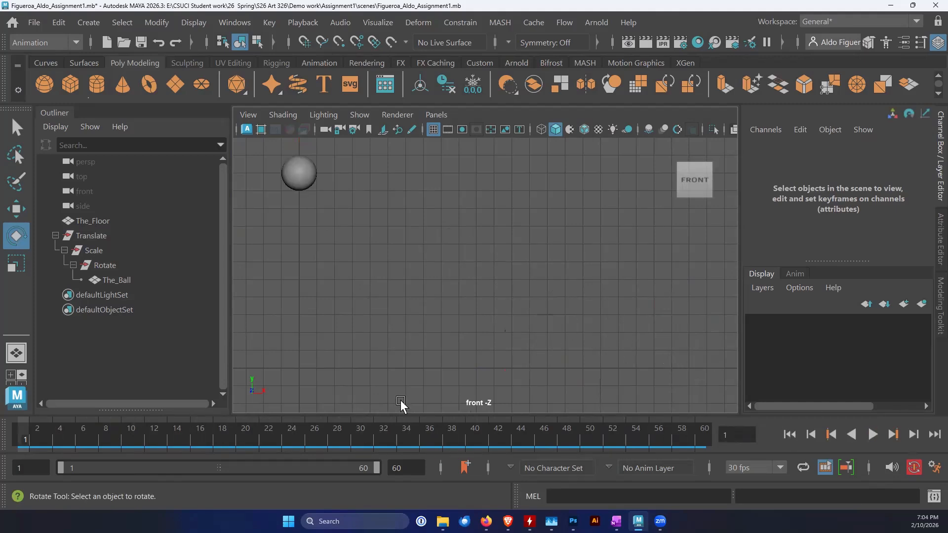
Set the polySphere1 Subdivisions Axis and Subdivisions Height of The_Ball to 10
click(126, 280)
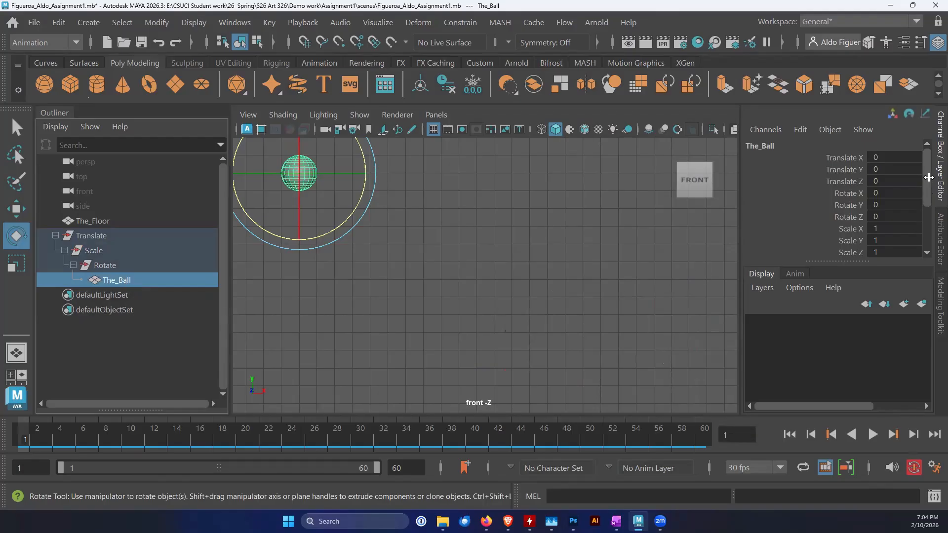
drag(928, 170, 925, 217)
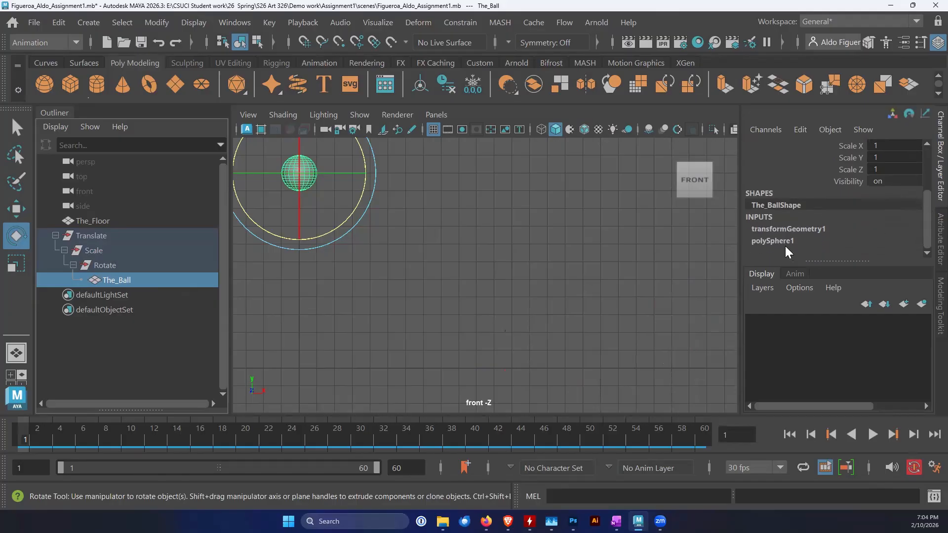
click(772, 240)
drag(924, 205, 925, 233)
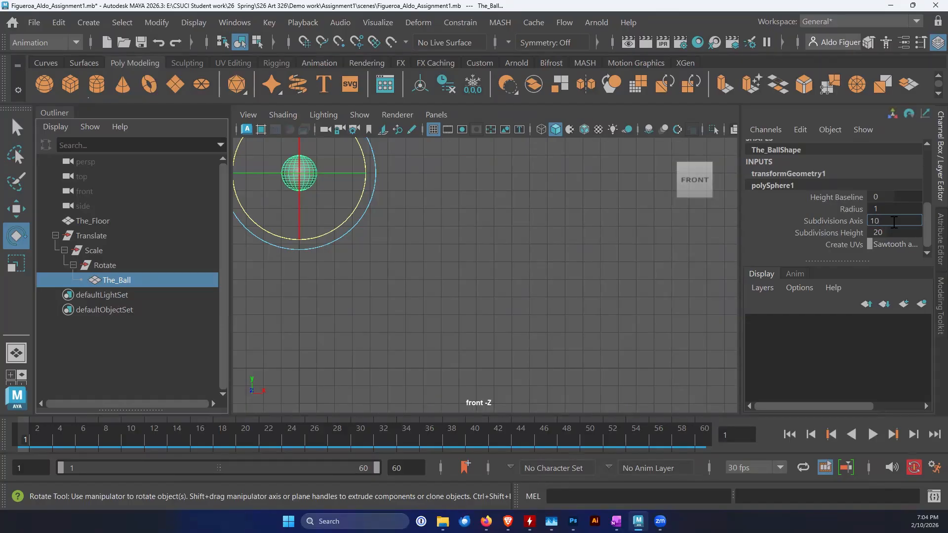
key(Tab)
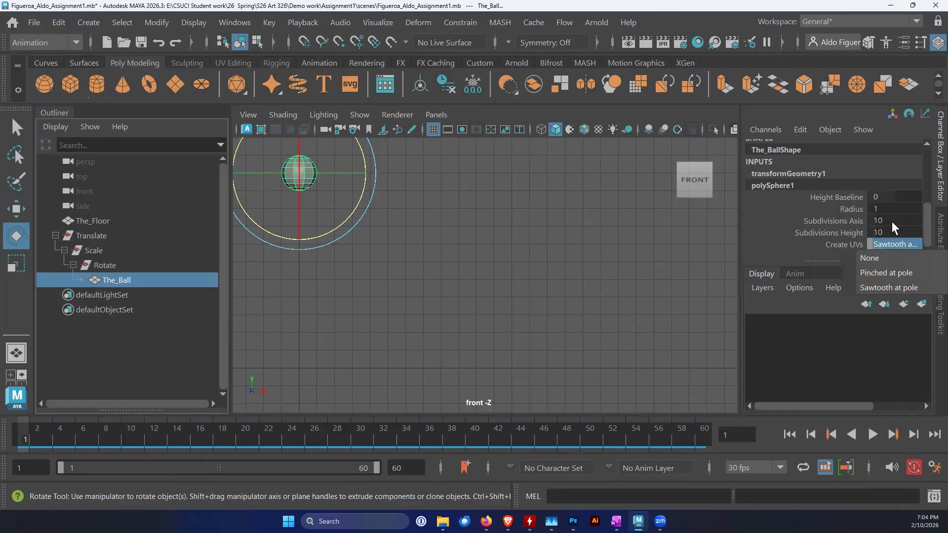
Deselect the ball and play the animation from frame 1 to see whether its rotation reads clearly
click(659, 252)
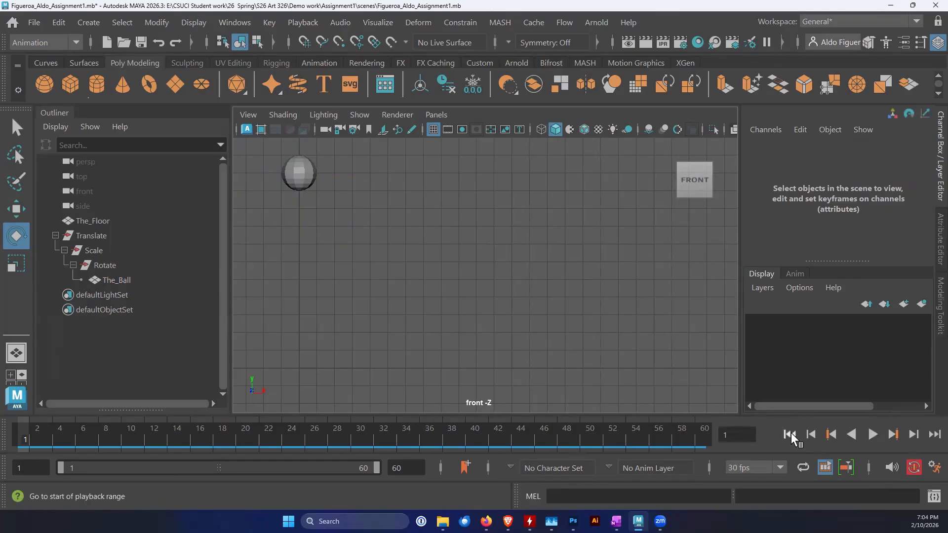
click(872, 435)
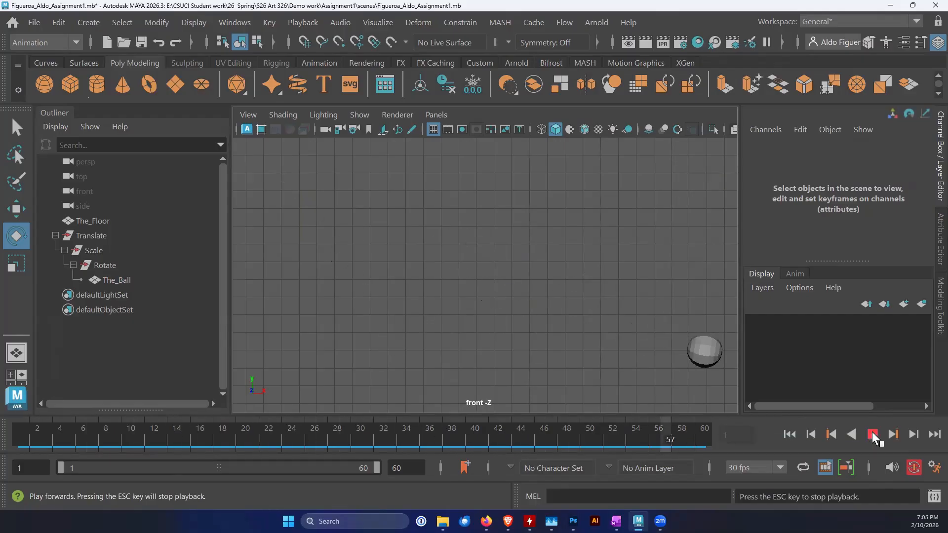
click(872, 435)
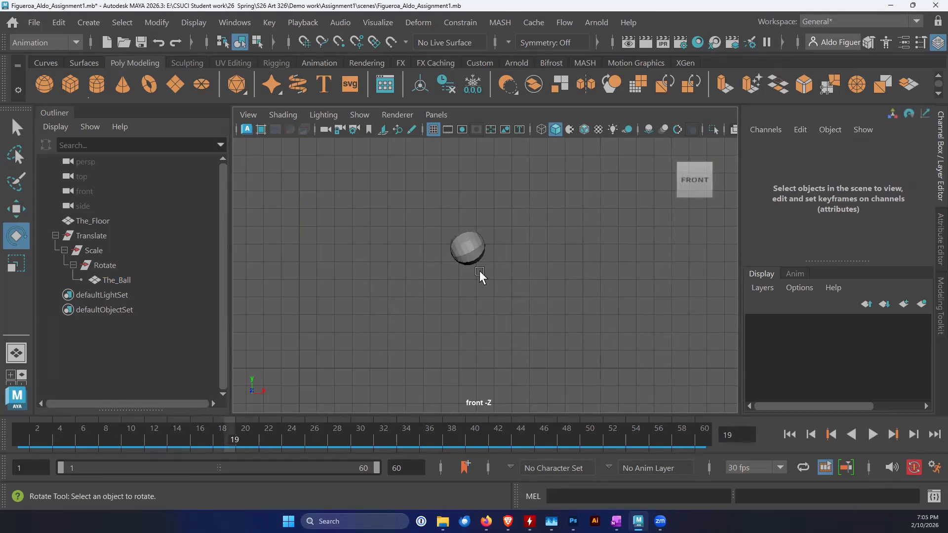
Set The_Ball's polySphere1 Subdivisions Axis and Subdivisions Height to 8
click(478, 256)
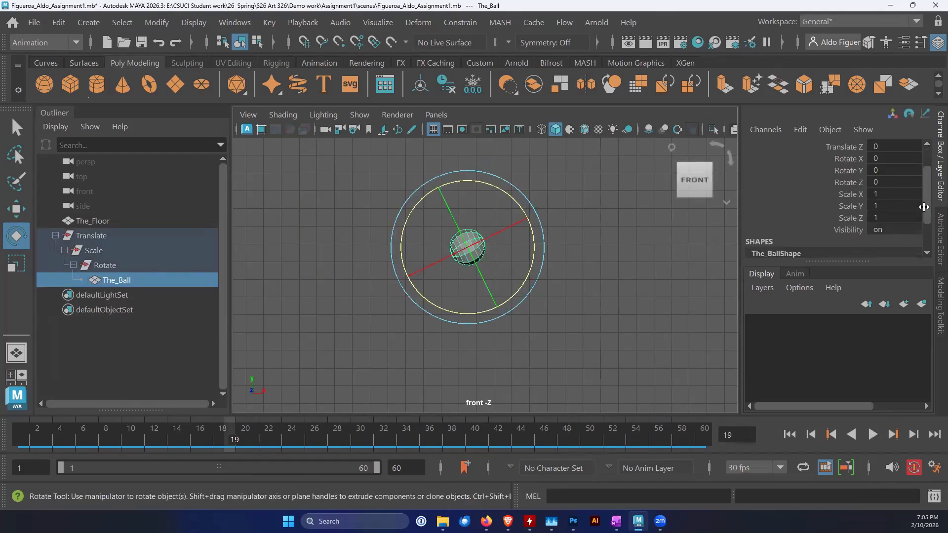
scroll(912, 245, down, 3)
click(793, 241)
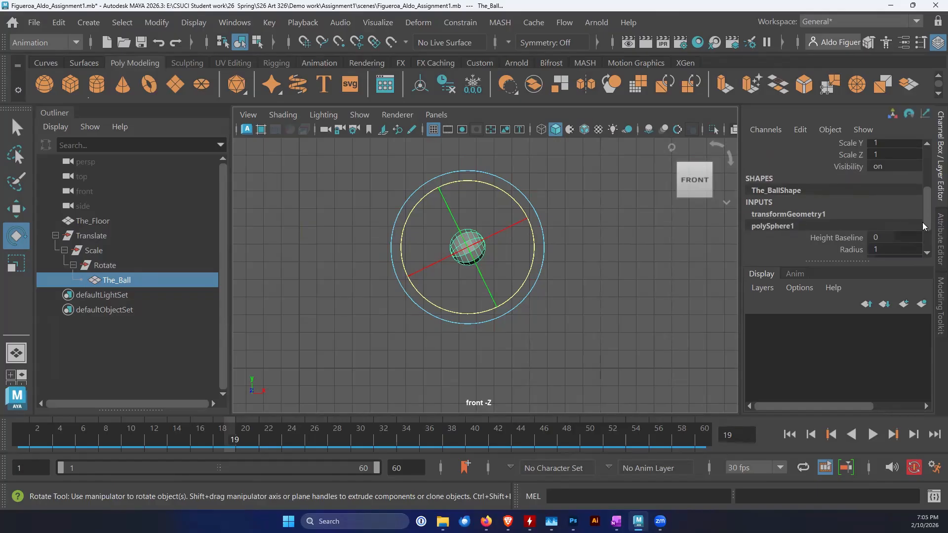
scroll(913, 227, down, 2)
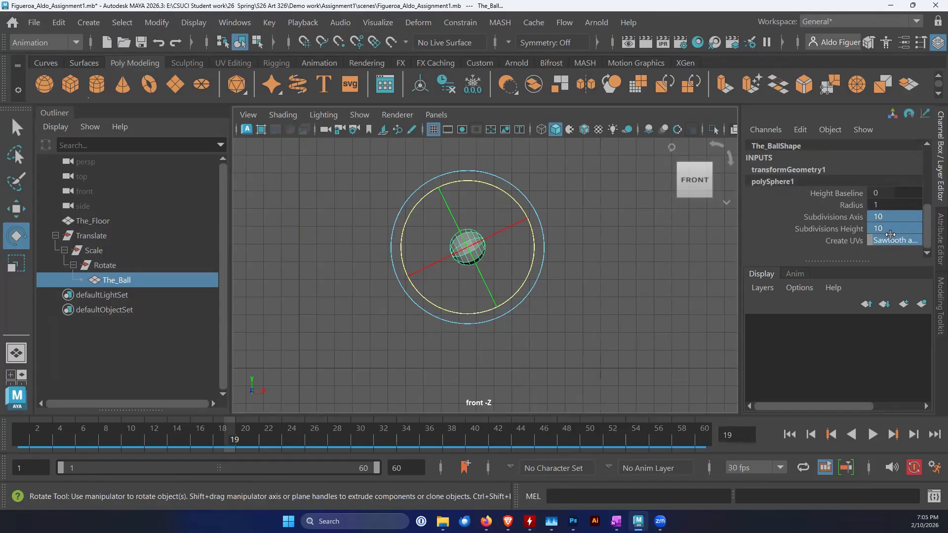
double_click(896, 217)
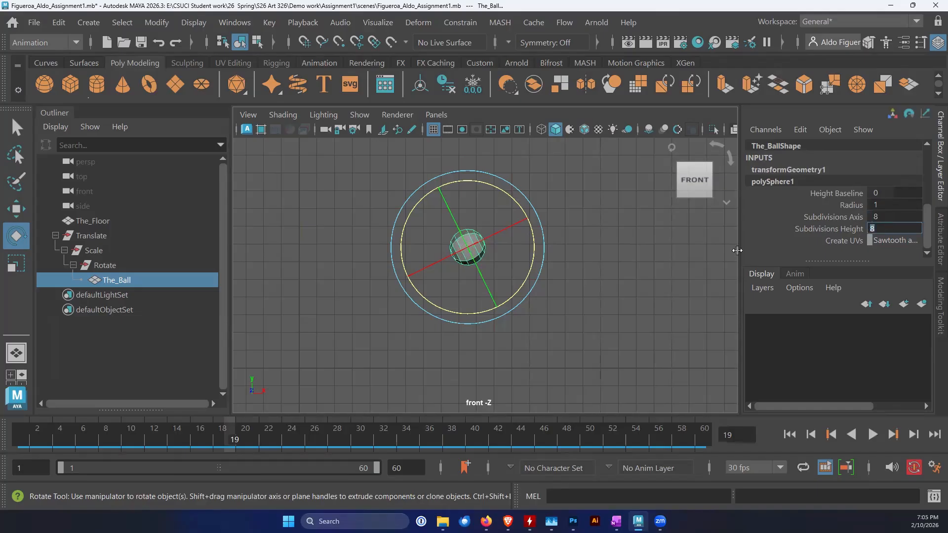
Deselect the ball and replay the animation from frame 1 to check the rotation on the 8-subdivision sphere
click(633, 264)
click(788, 434)
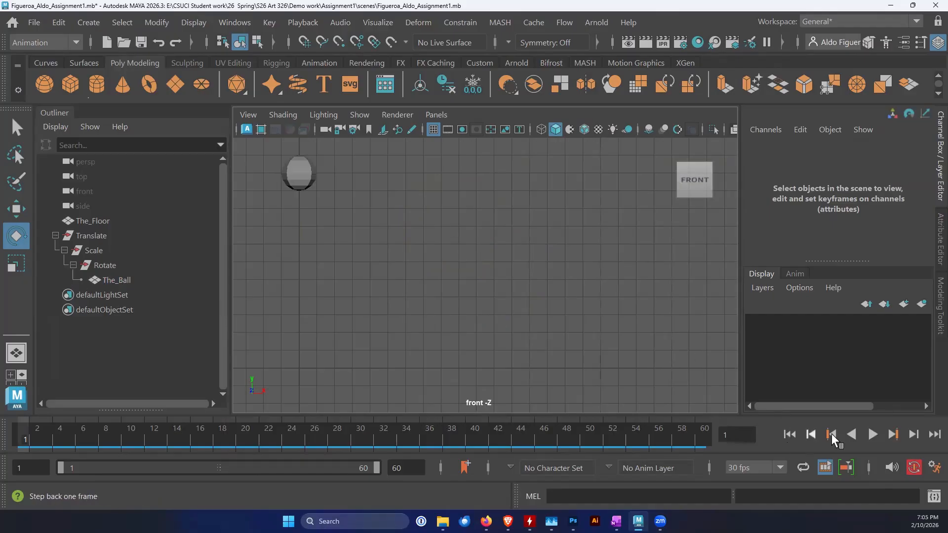
click(871, 435)
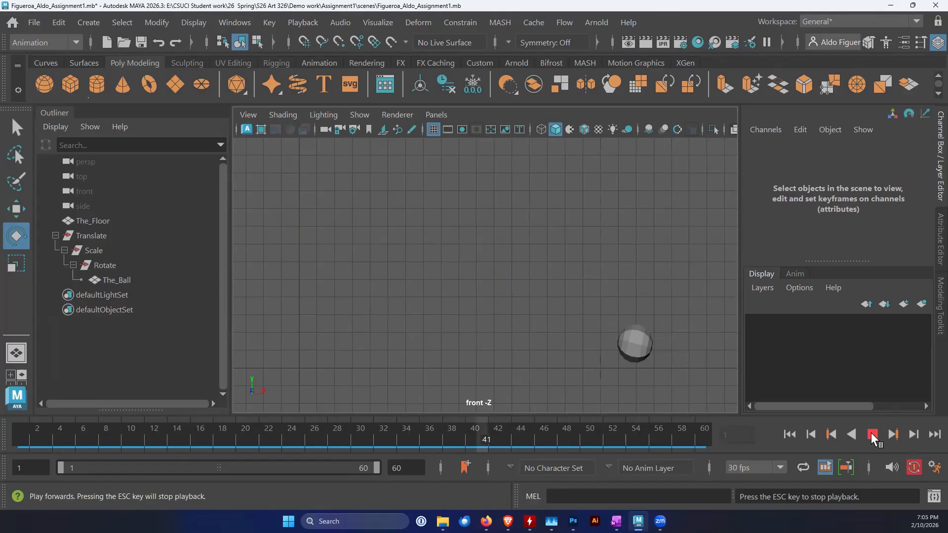
click(871, 434)
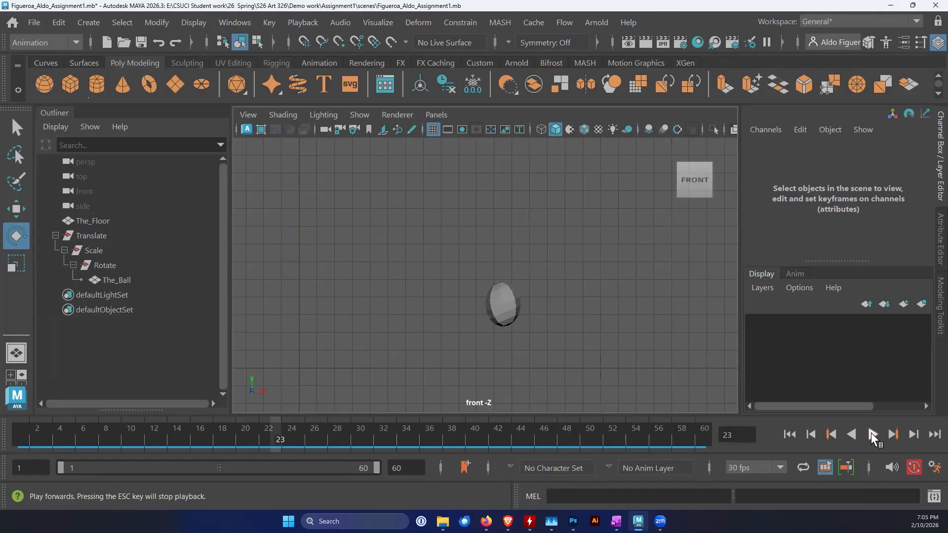
Save the scene and switch to a full-size perspective view showing the floor and the ball
key(ctrl+s)
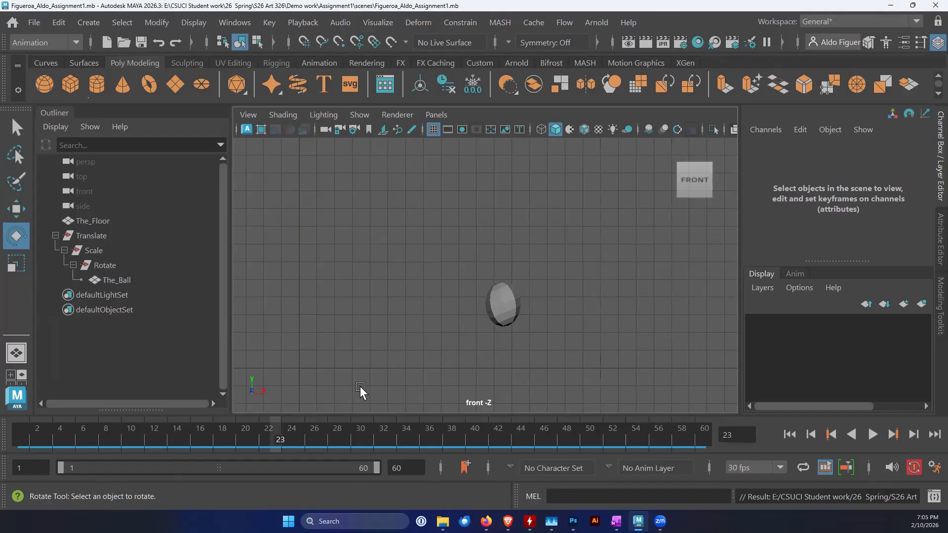
key(space)
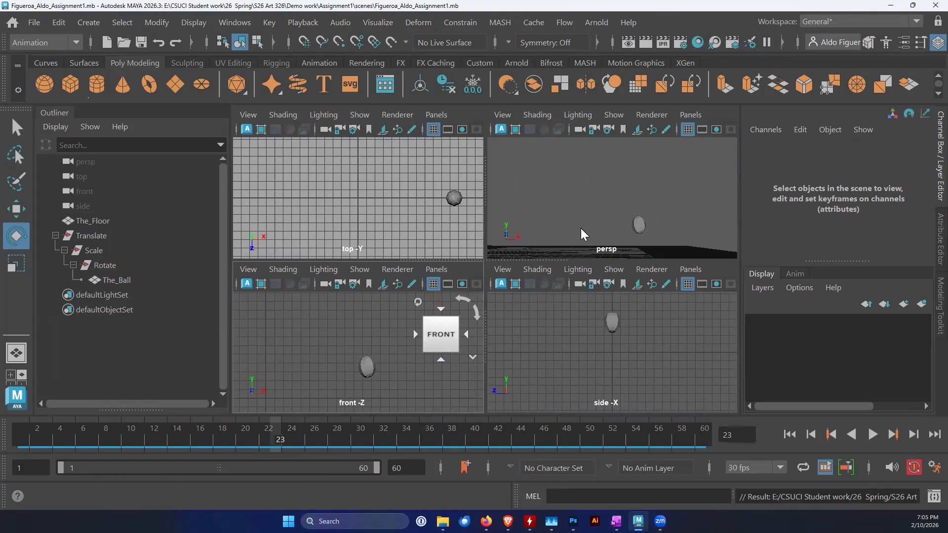
key(space)
alt+drag(558, 281, 489, 356)
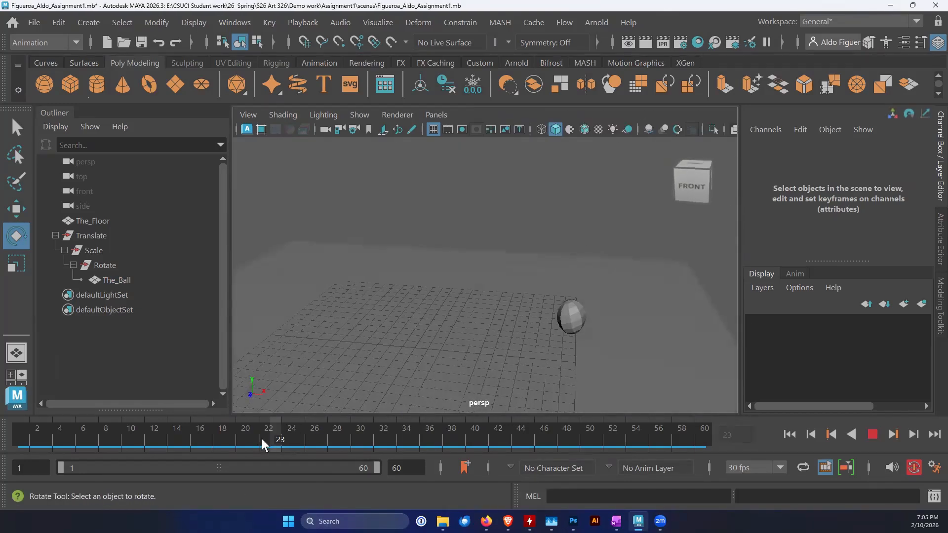
Scrub through the early frames of the bounce and inspect the ball's motion from a raised perspective angle
drag(262, 438, 179, 430)
drag(32, 437, 176, 452)
alt+drag(309, 415, 365, 325)
alt+middle_drag(366, 325, 371, 333)
drag(172, 430, 98, 437)
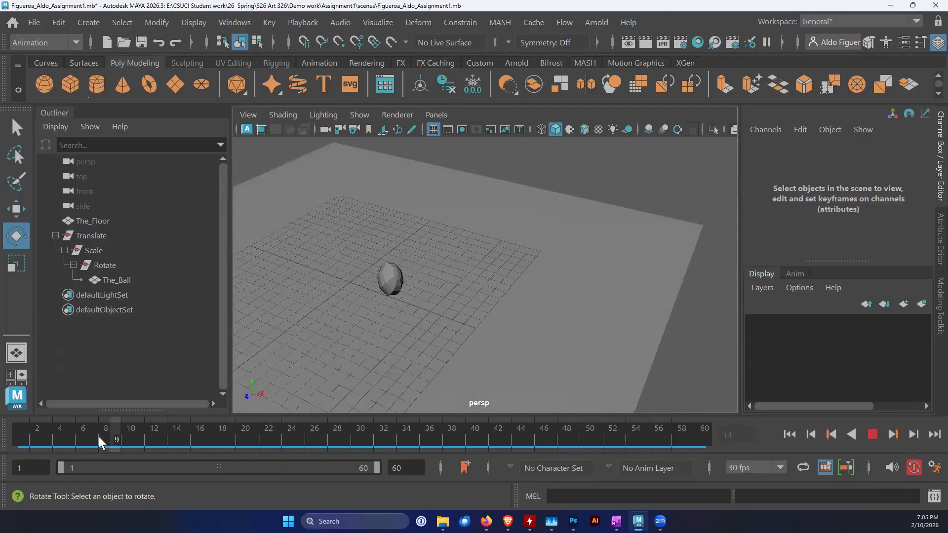
Play the animation from frame 1 and review the full bounce across the floor from different perspective angles
drag(13, 441, 14, 441)
alt+right_drag(444, 311, 434, 335)
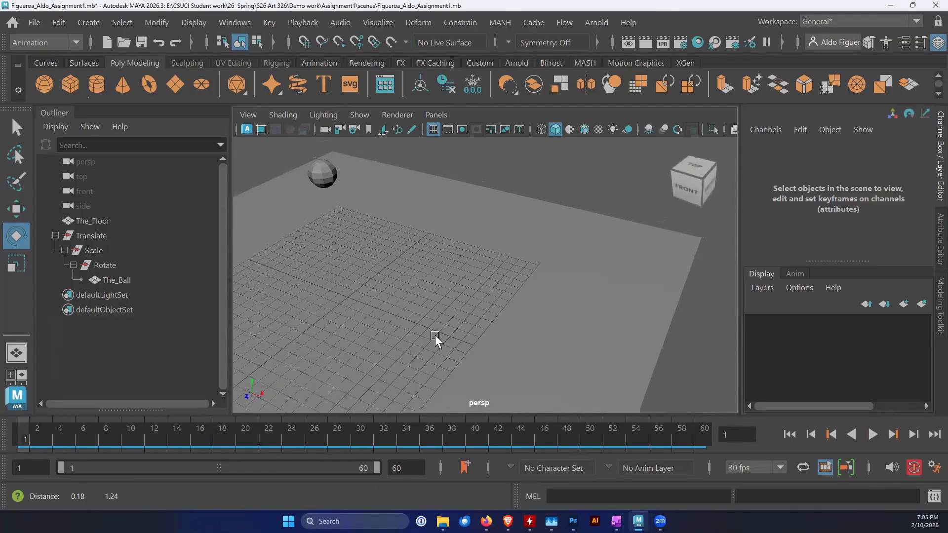
click(873, 434)
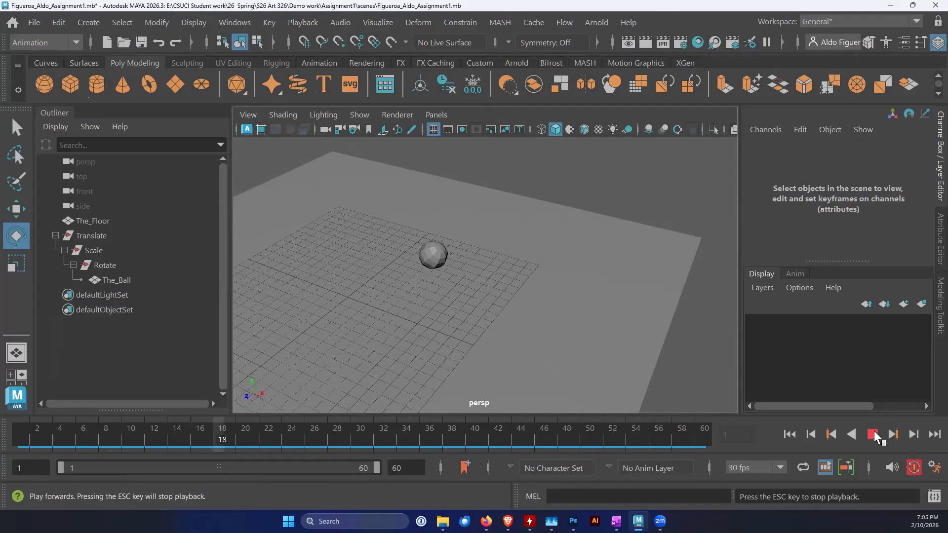
alt+right_drag(668, 360, 679, 351)
alt+drag(634, 363, 646, 361)
alt+middle_drag(645, 362, 656, 345)
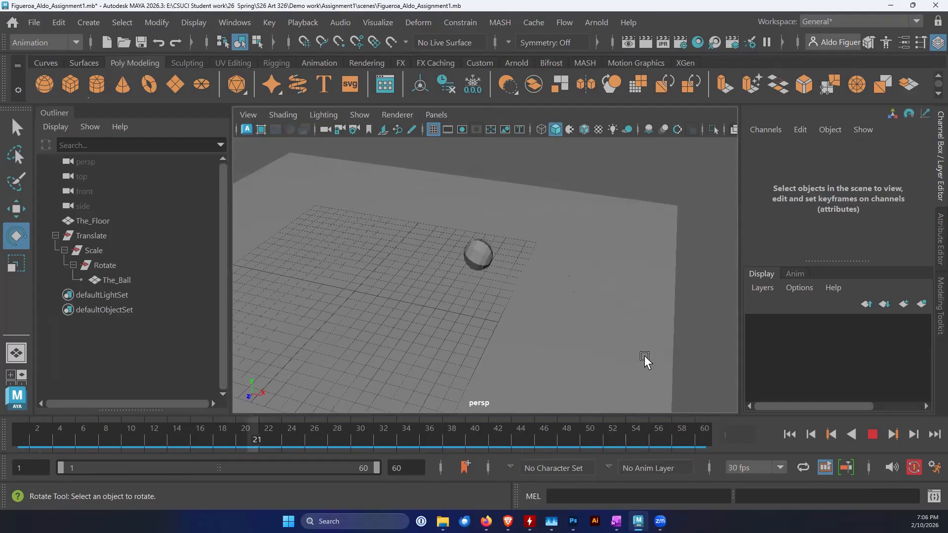
Select The_Floor and, at frame 57, scale it along X to 46.533, bringing its edge closer to the ball's end position
click(550, 364)
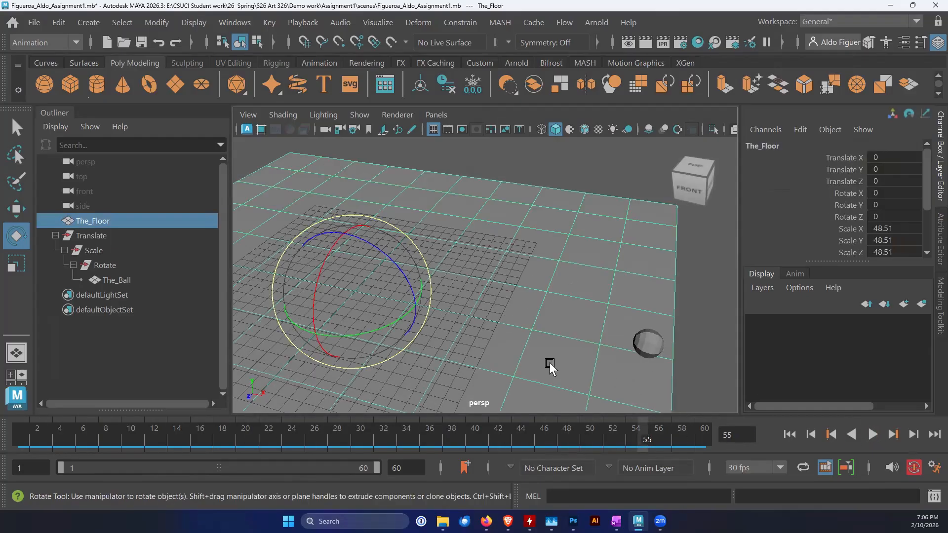
key(alt+v)
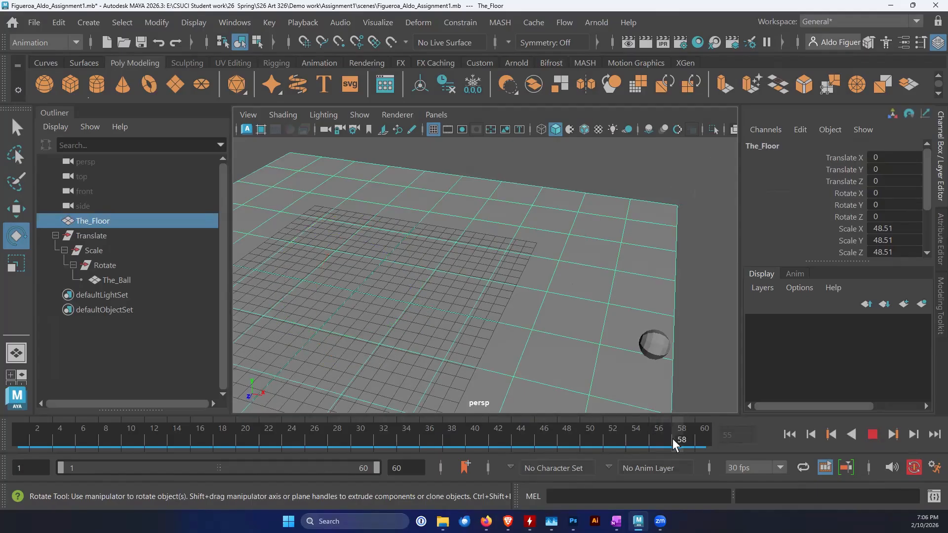
click(670, 441)
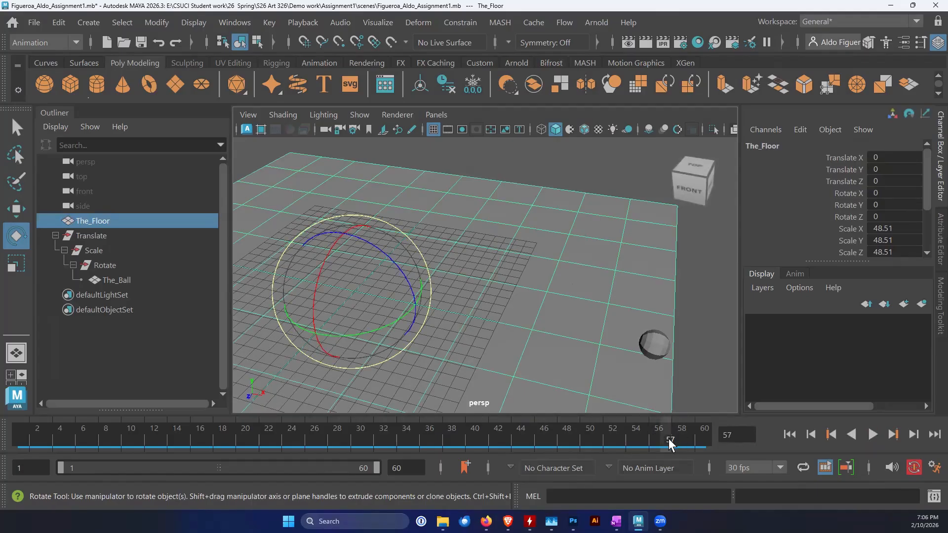
key(r)
drag(417, 304, 414, 303)
alt+drag(617, 407, 610, 383)
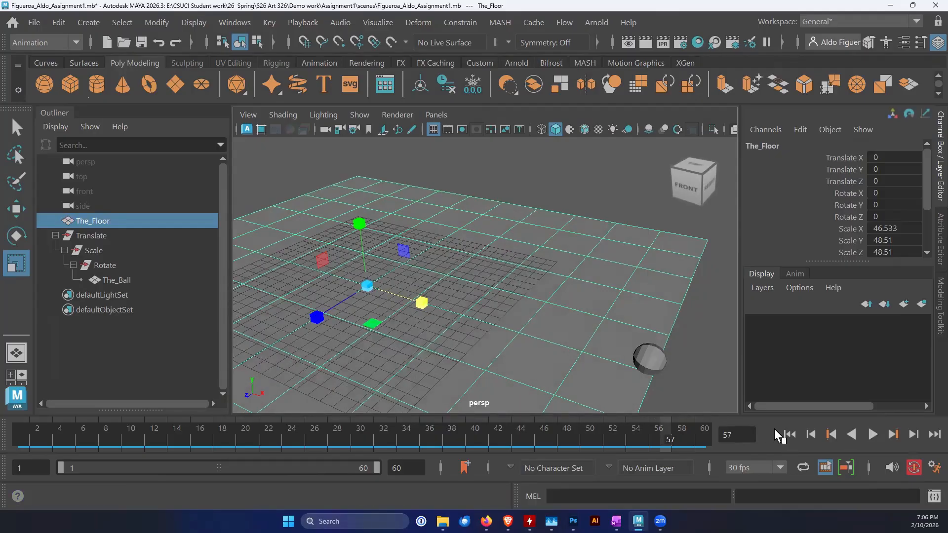
Replay the animation from frame 1 with the floor deselected to check the bounce on the resized floor
click(789, 434)
click(871, 435)
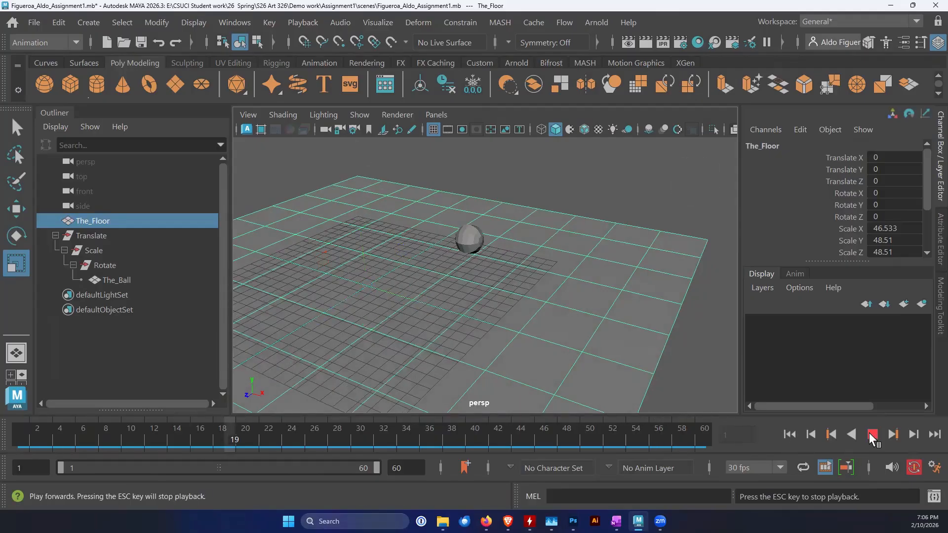
click(706, 370)
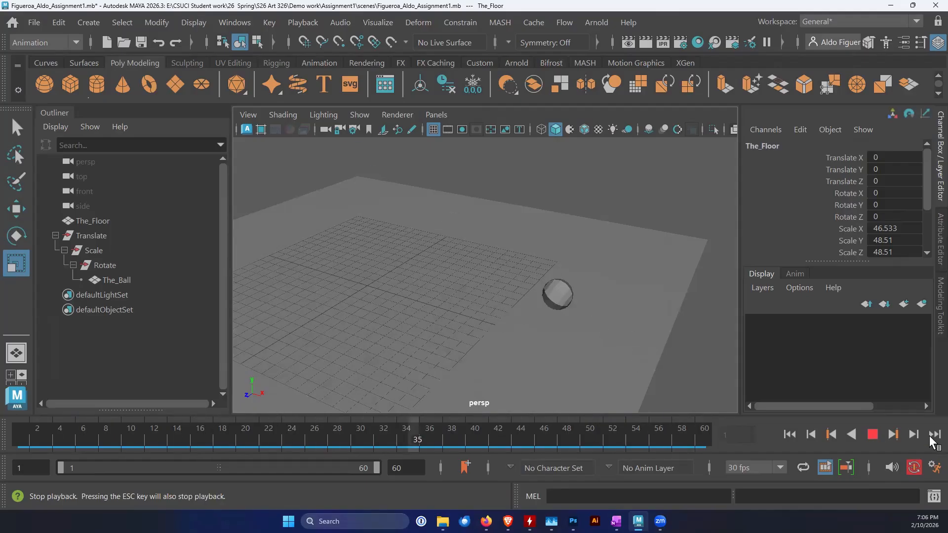
alt+drag(597, 383, 612, 382)
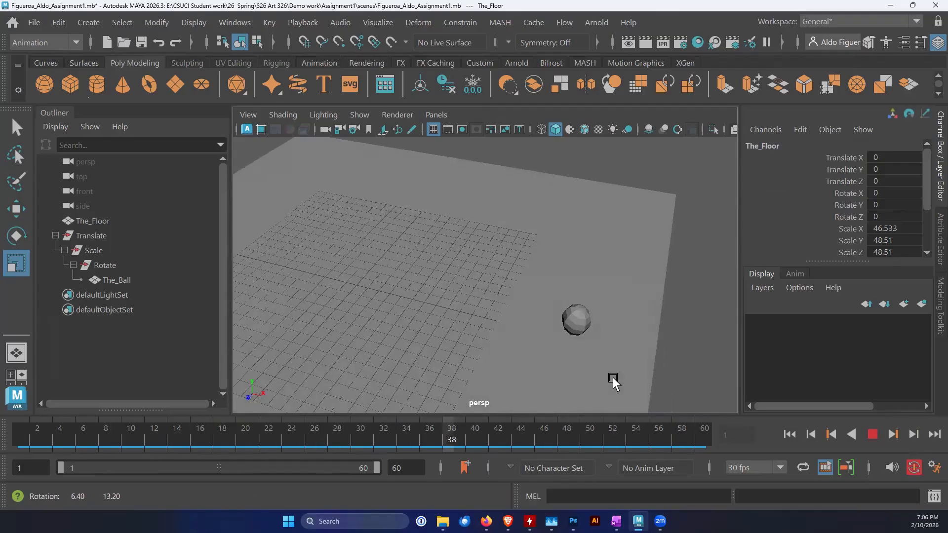